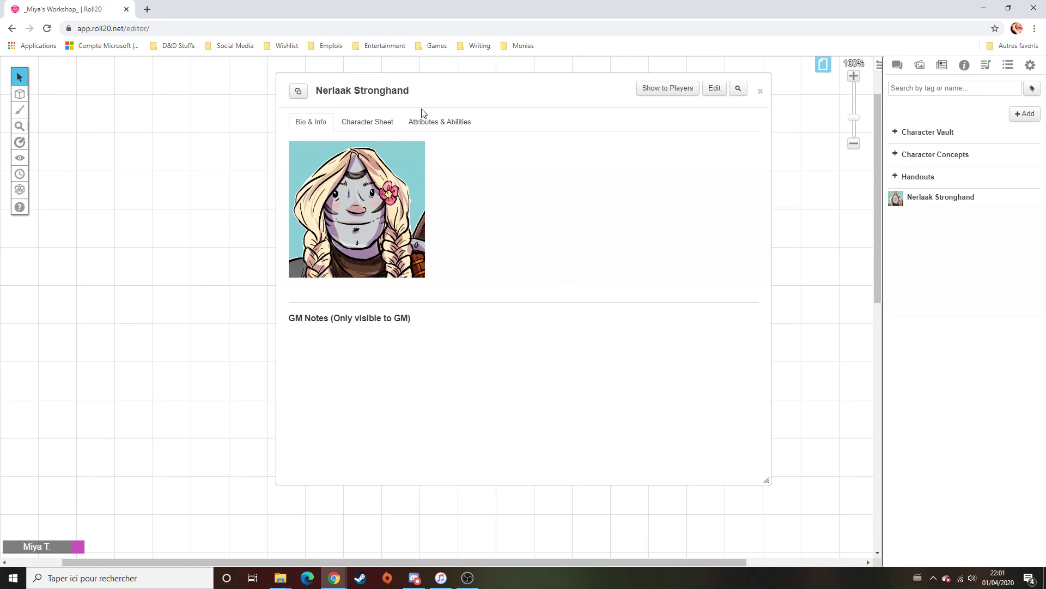
Switch to the TokenTool folder in File Explorer and launch tokentool-1.0.b28
{"action": "mouse_move", "coordinate": [506, 96]}
{"action": "left_mouse_down"}
{"action": "mouse_move", "coordinate": [509, 70]}
{"action": "mouse_move", "coordinate": [525, 101]}
{"action": "left_mouse_up"}
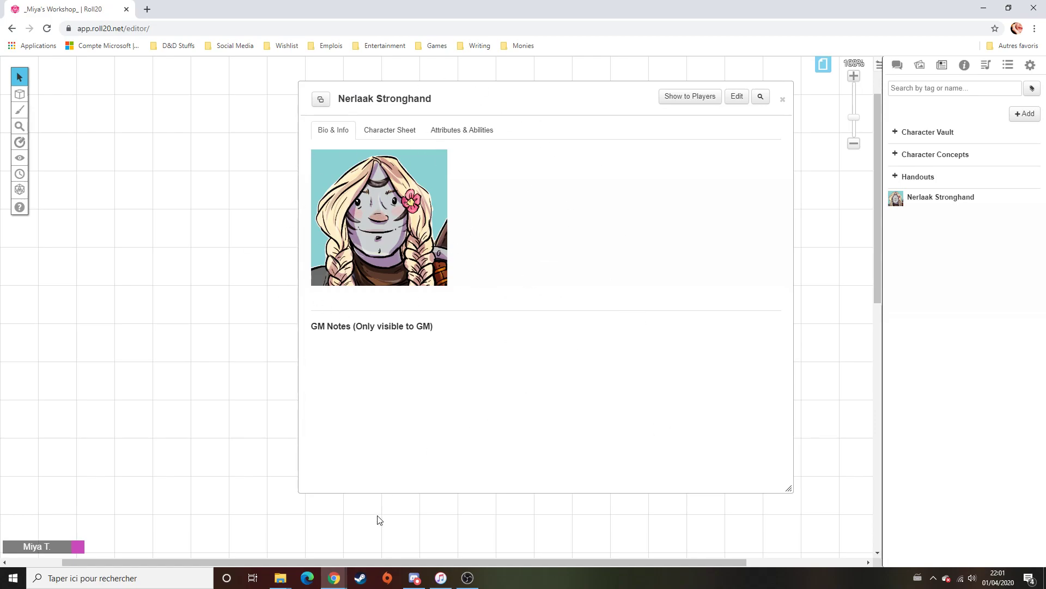
{"action": "mouse_move", "coordinate": [284, 581]}
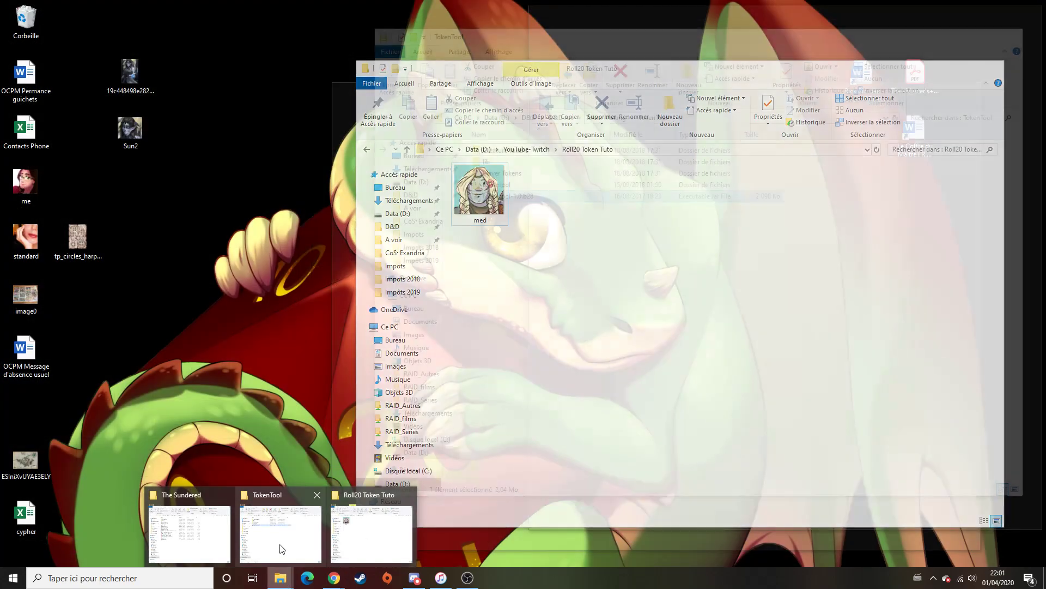
{"action": "left_click", "coordinate": [280, 539]}
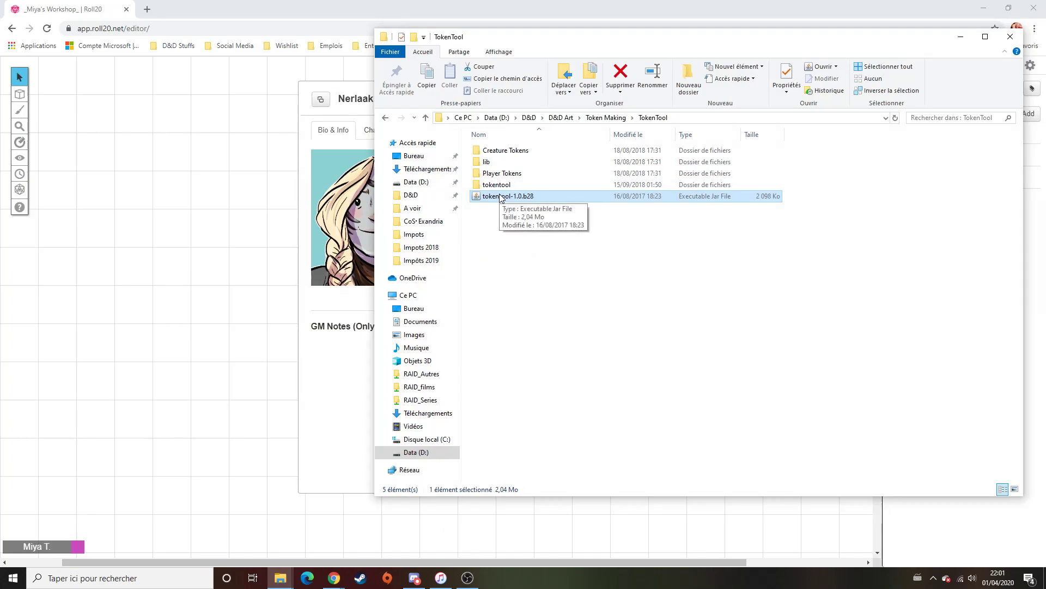
{"action": "double_click", "coordinate": [500, 197]}
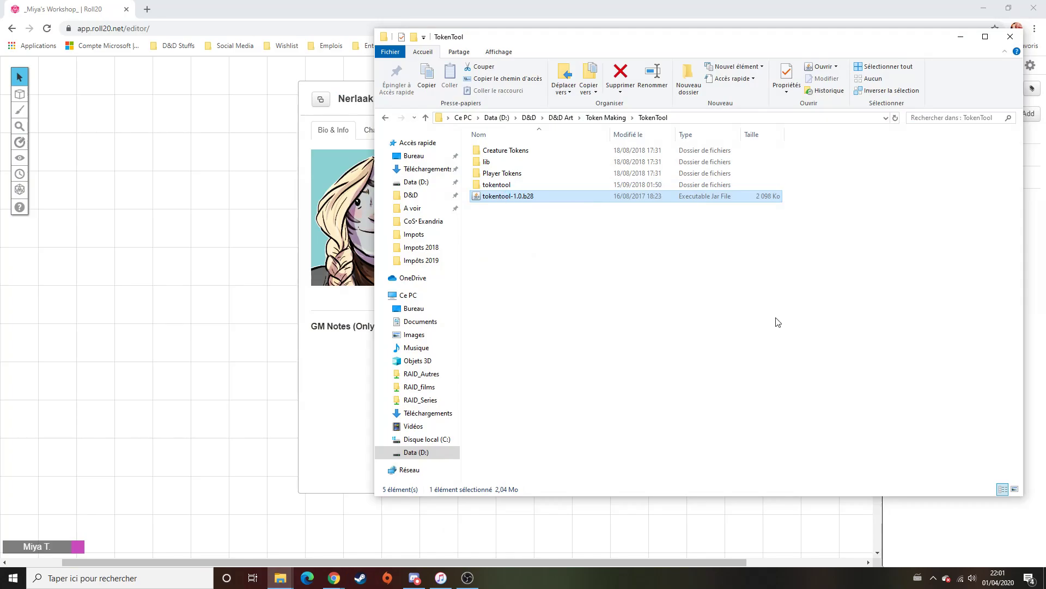
Load the med image from the Roll20 Token Tuto folder into TokenTool and shift the portrait towards the frame
{"action": "left_click", "coordinate": [281, 577]}
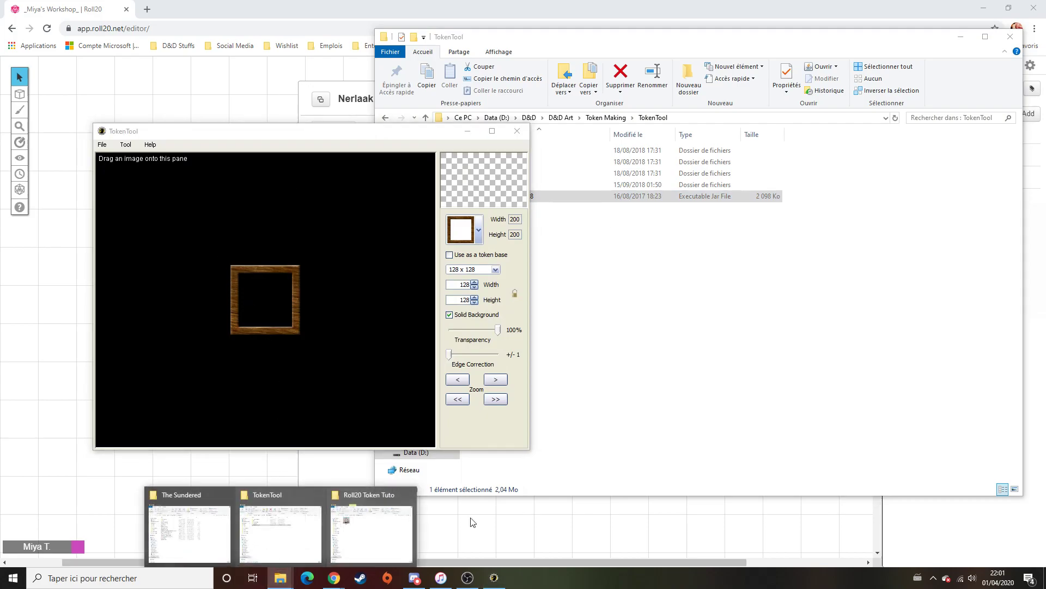
{"action": "left_click", "coordinate": [351, 537]}
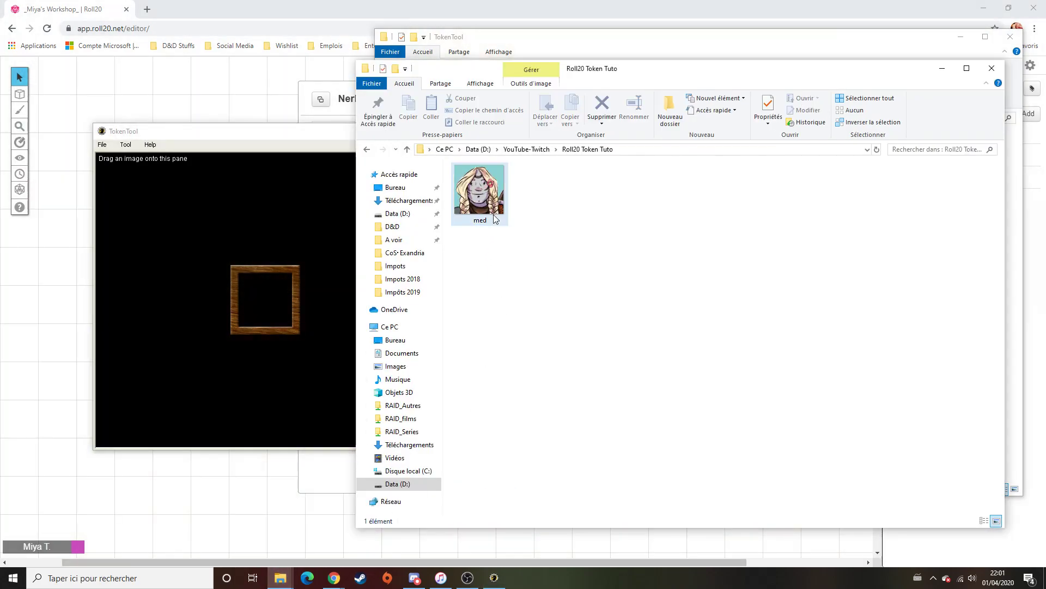
{"action": "left_click_drag", "start_coordinate": [482, 188], "coordinate": [194, 281]}
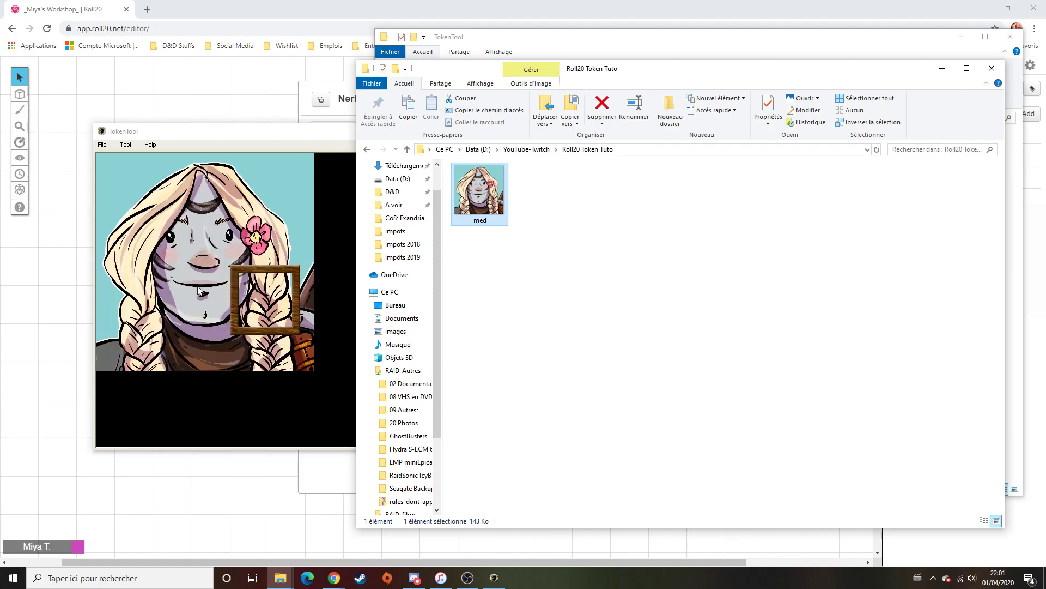
{"action": "left_click_drag", "start_coordinate": [152, 226], "coordinate": [195, 239]}
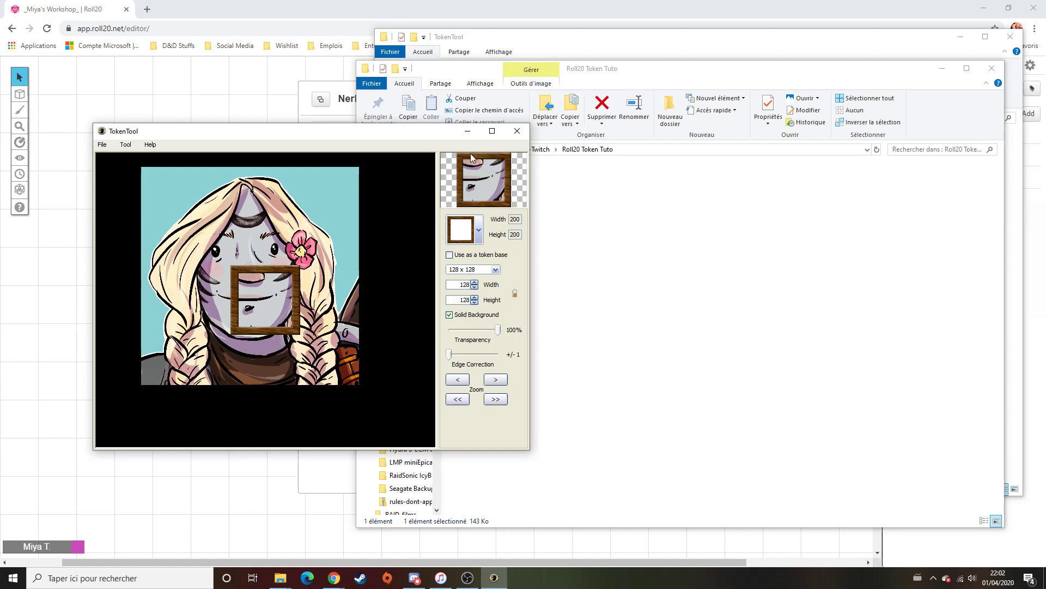
{"action": "mouse_move", "coordinate": [273, 214]}
{"action": "left_mouse_down"}
{"action": "mouse_move", "coordinate": [297, 234]}
{"action": "mouse_move", "coordinate": [277, 210]}
{"action": "left_mouse_up"}
Try several thin circular frame overlays on the portrait
{"action": "left_click", "coordinate": [478, 230]}
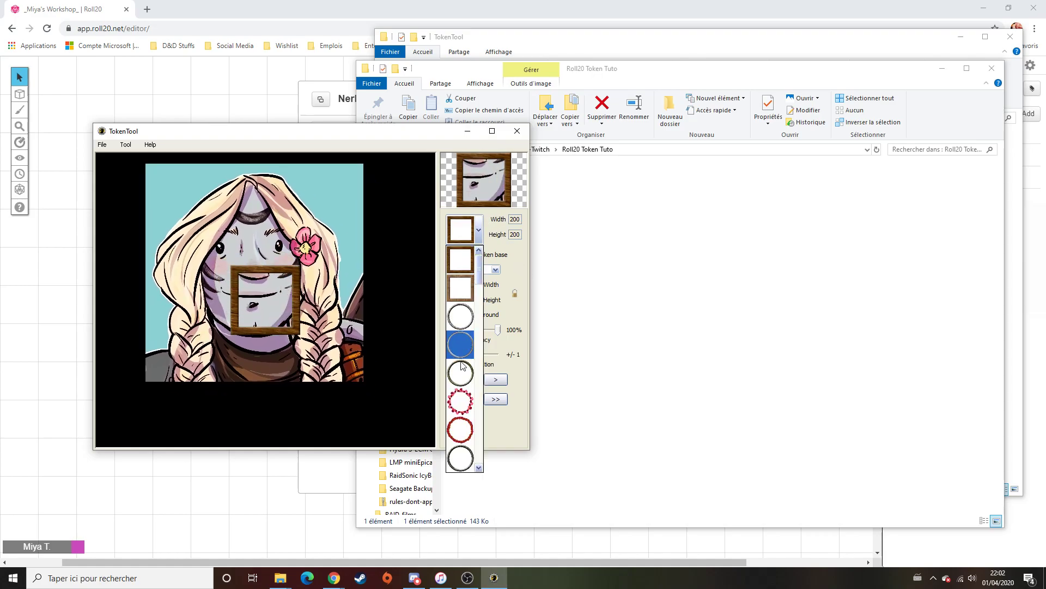
{"action": "left_click", "coordinate": [466, 323]}
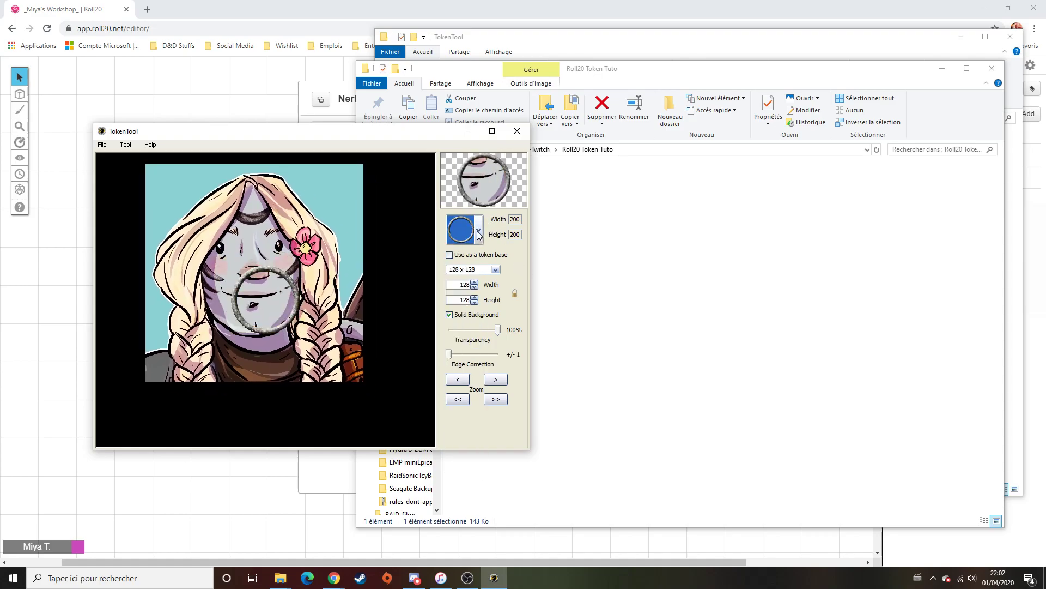
{"action": "left_click", "coordinate": [478, 230]}
{"action": "left_click", "coordinate": [470, 325]}
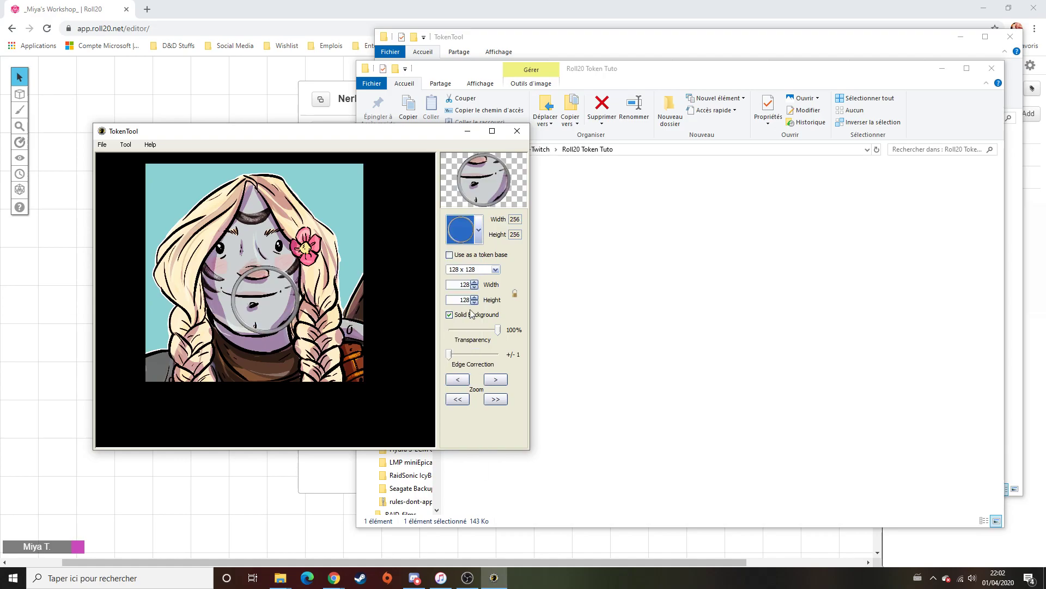
{"action": "left_click", "coordinate": [478, 230]}
{"action": "left_click", "coordinate": [459, 369]}
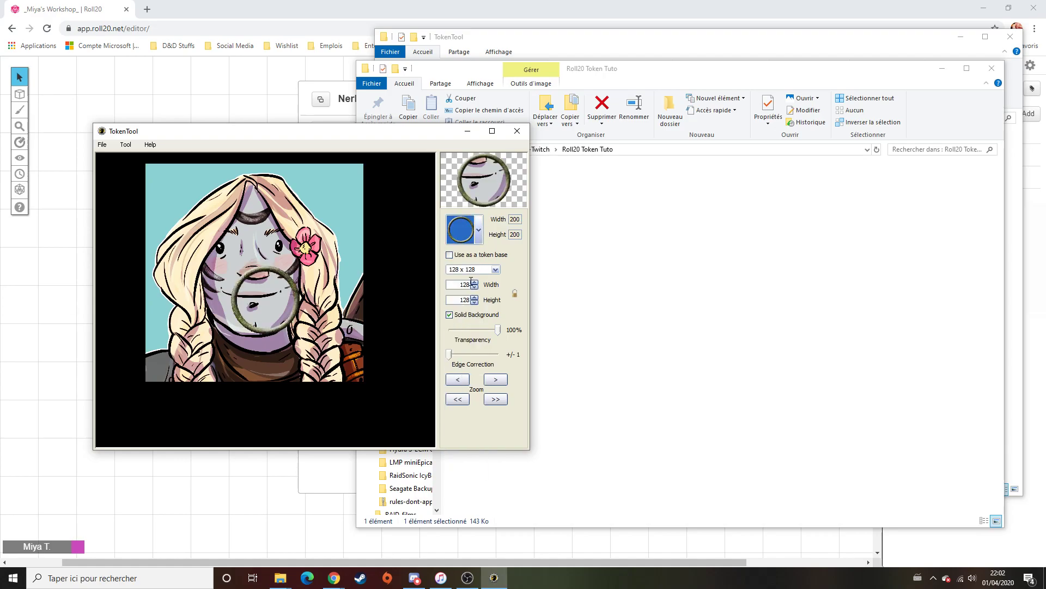
{"action": "left_click", "coordinate": [478, 226]}
{"action": "left_click", "coordinate": [442, 354]}
Choose the orange-gold ring overlay as the token's frame
{"action": "left_click", "coordinate": [478, 230]}
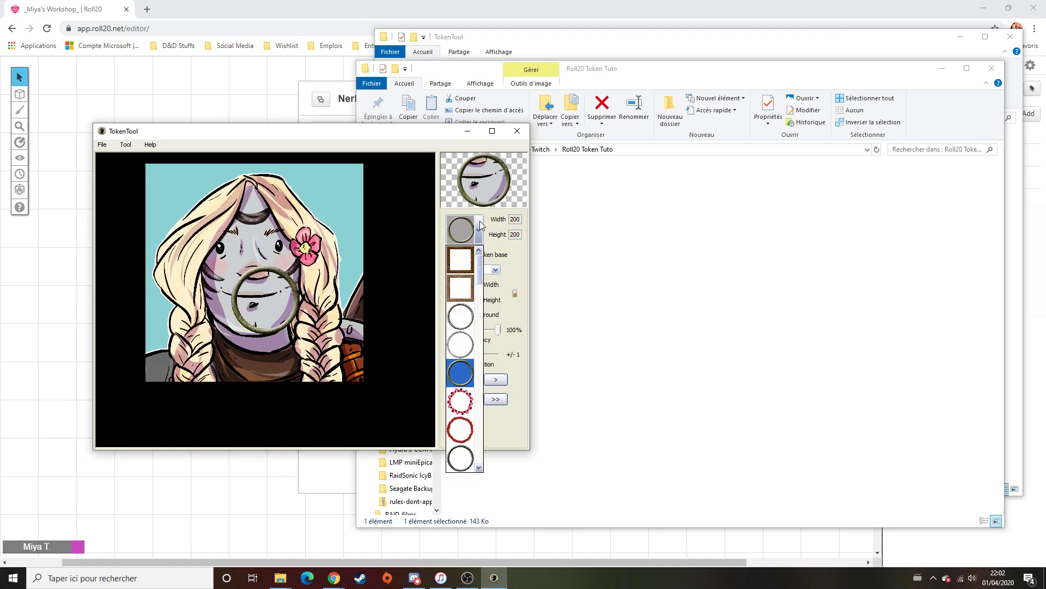
{"action": "scroll", "coordinate": [470, 353], "scroll_direction": "down", "scroll_amount": 5}
{"action": "scroll", "coordinate": [470, 353], "scroll_direction": "down", "scroll_amount": 10}
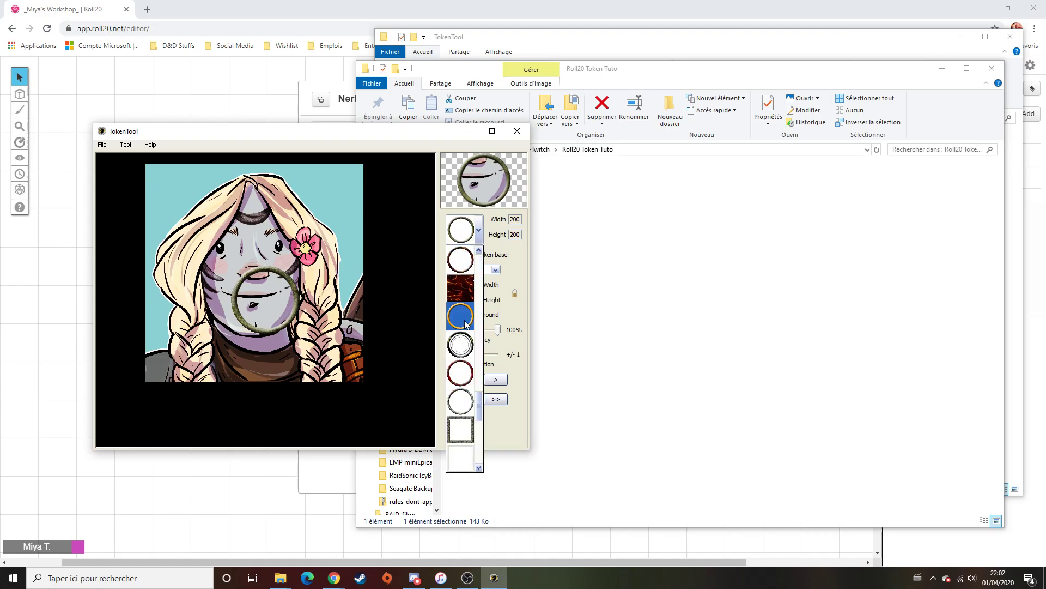
{"action": "left_click", "coordinate": [467, 325]}
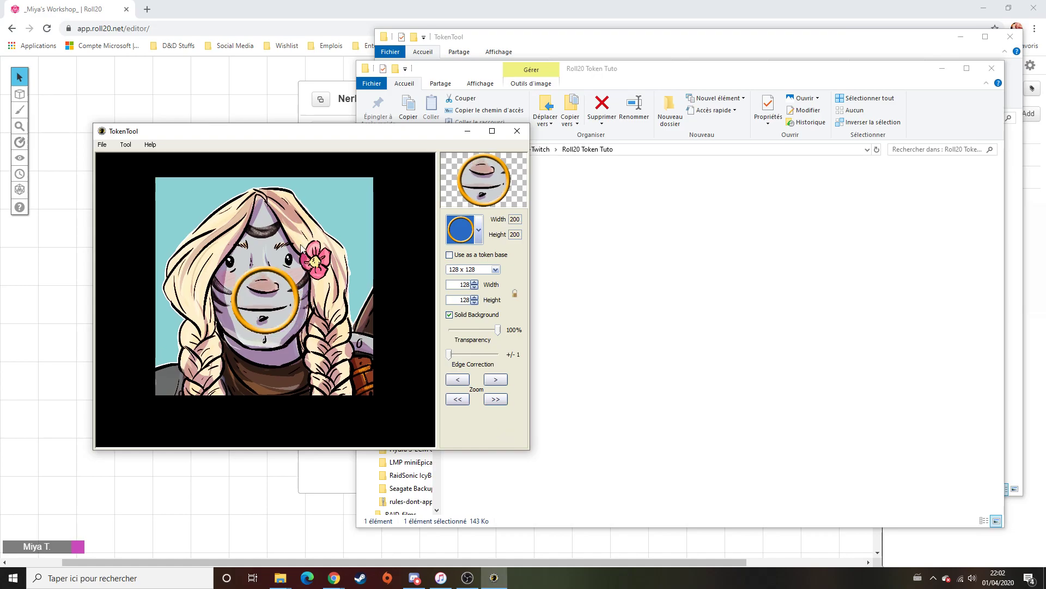
Shrink the portrait to roughly the size of the gold ring and centre it inside
{"action": "left_click", "coordinate": [460, 401]}
{"action": "left_click", "coordinate": [461, 401]}
{"action": "left_click", "coordinate": [462, 401]}
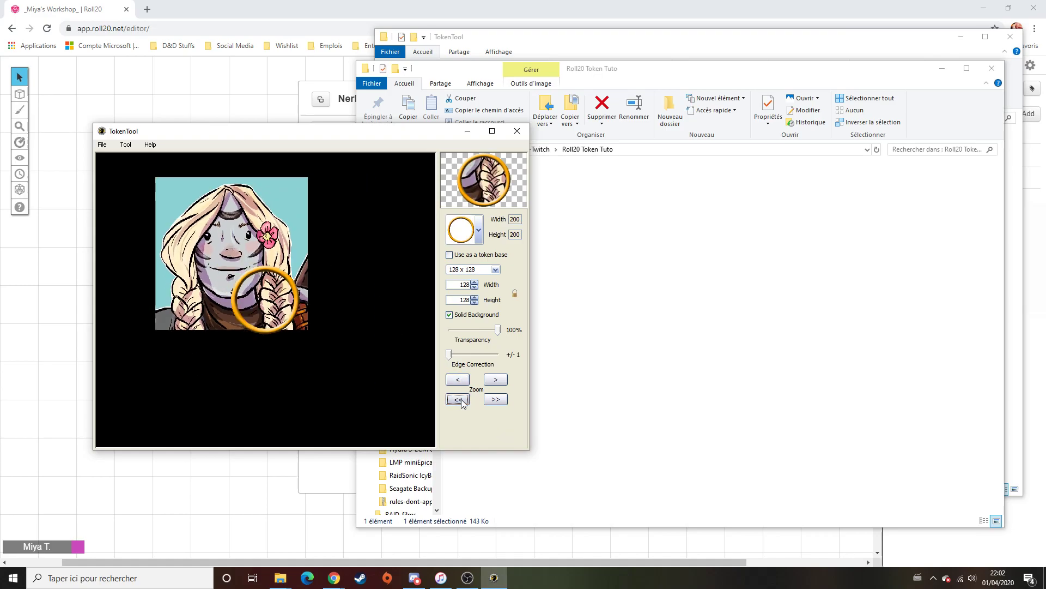
{"action": "left_click", "coordinate": [462, 400]}
{"action": "left_click", "coordinate": [462, 401]}
{"action": "left_click", "coordinate": [462, 401]}
{"action": "left_click", "coordinate": [462, 401]}
{"action": "left_click_drag", "start_coordinate": [183, 197], "coordinate": [260, 285]}
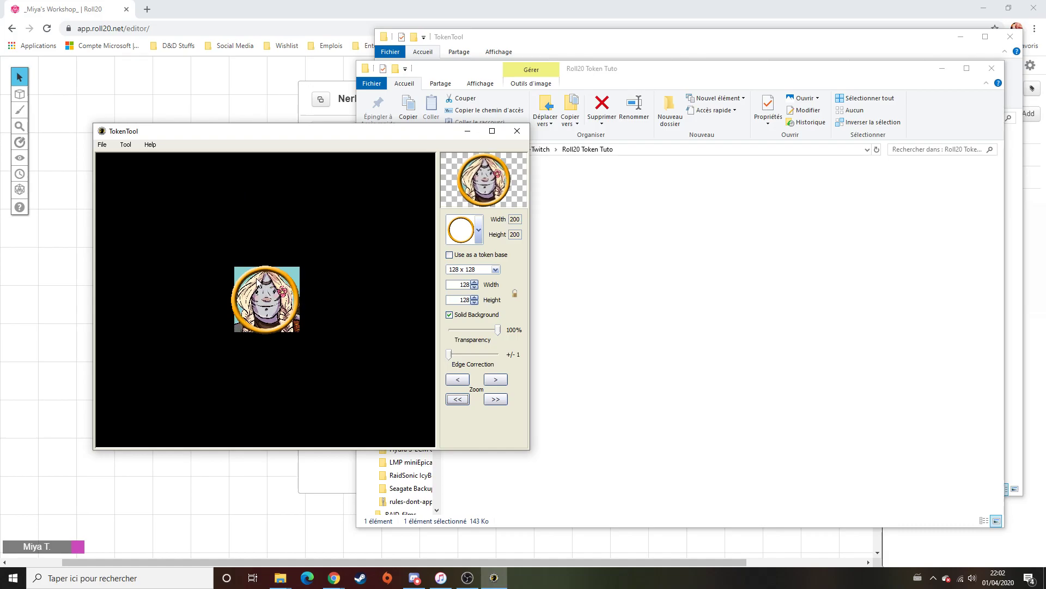
Fine-tune the portrait to slightly smaller than the gold ring and recentre it within the frame
{"action": "left_click", "coordinate": [466, 400]}
{"action": "left_click", "coordinate": [495, 399]}
{"action": "left_click_drag", "start_coordinate": [263, 298], "coordinate": [262, 300]}
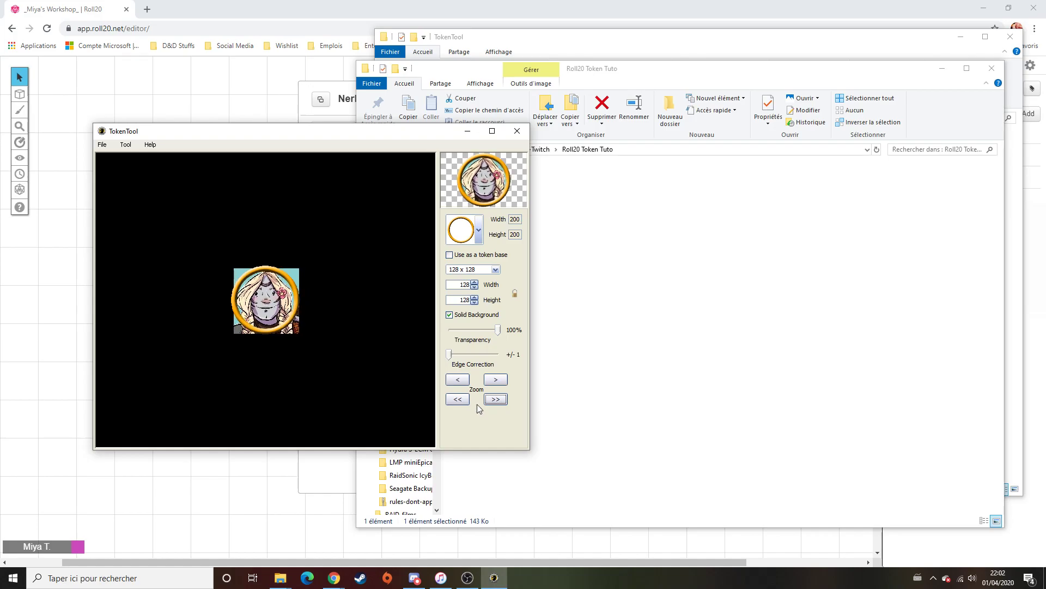
{"action": "left_click", "coordinate": [458, 400]}
{"action": "left_click", "coordinate": [497, 400]}
{"action": "left_click", "coordinate": [459, 380]}
{"action": "left_click", "coordinate": [460, 380]}
{"action": "left_click", "coordinate": [459, 377]}
{"action": "left_click_drag", "start_coordinate": [264, 295], "coordinate": [267, 300]}
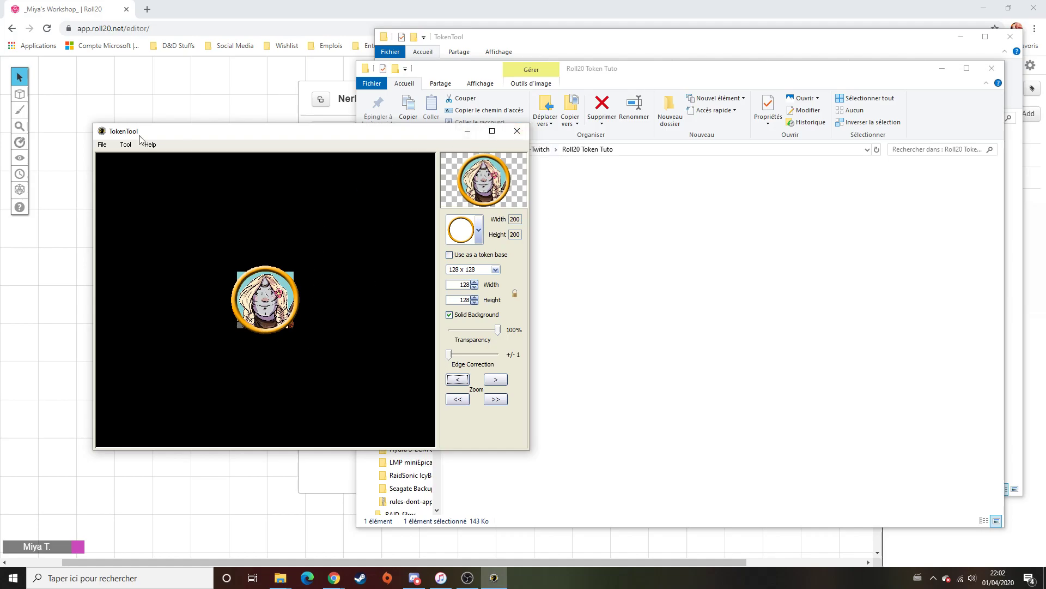
Start saving the token and choose the Roll20 Token Tuto folder inside YouTube-Twitch as its location
{"action": "left_click", "coordinate": [102, 145]}
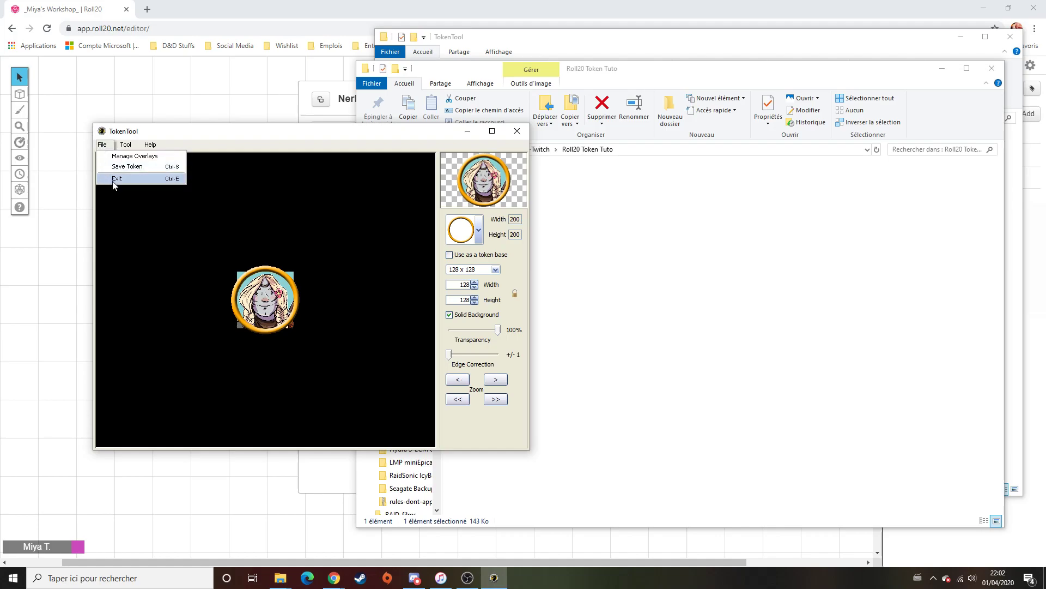
{"action": "left_click", "coordinate": [130, 166]}
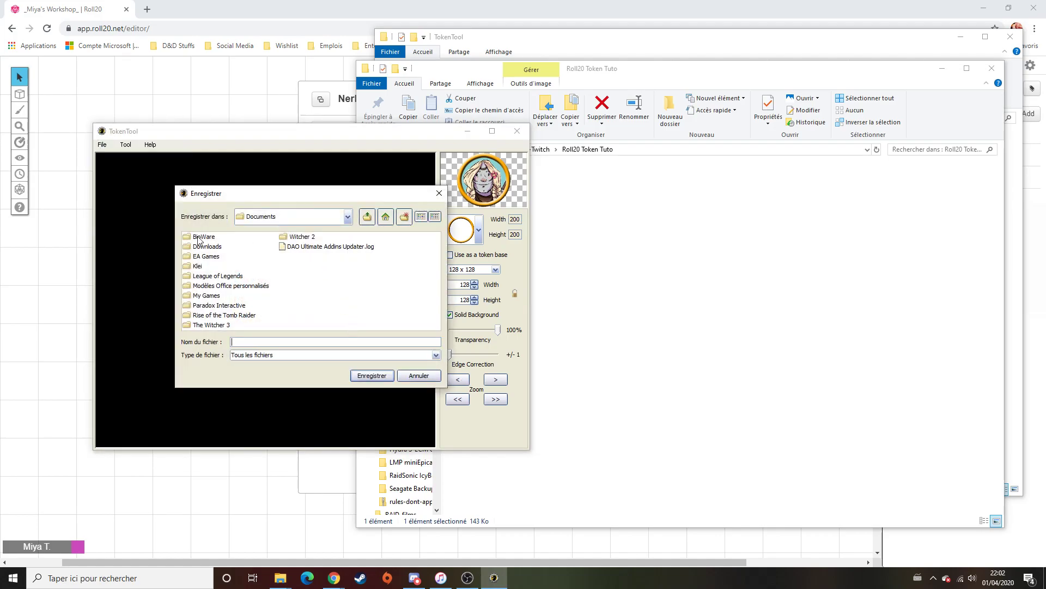
{"action": "left_click", "coordinate": [348, 217]}
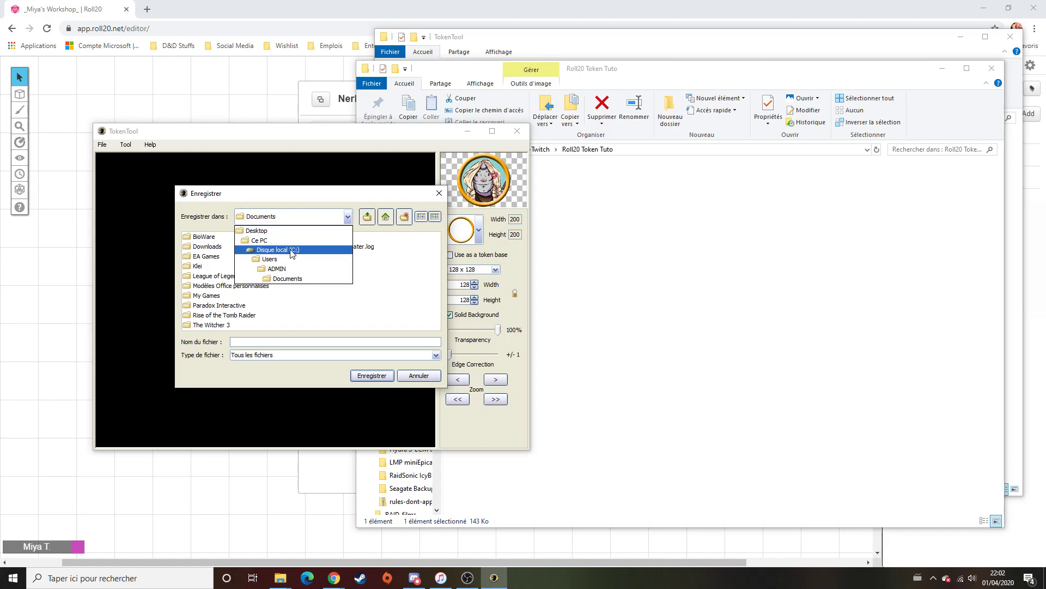
{"action": "left_click", "coordinate": [292, 250]}
{"action": "left_click", "coordinate": [306, 216]}
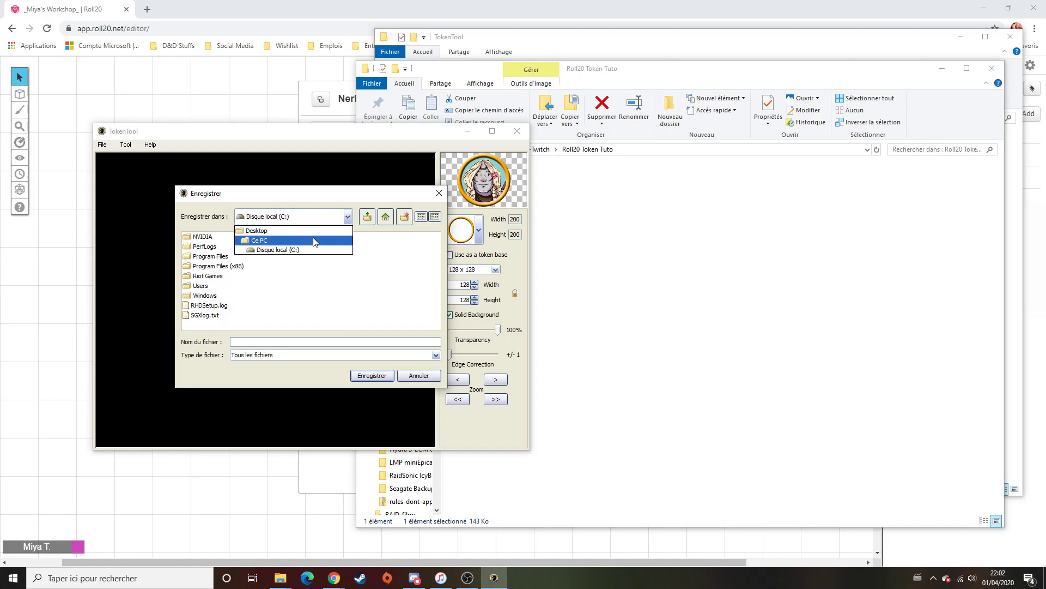
{"action": "left_click", "coordinate": [311, 241]}
{"action": "double_click", "coordinate": [255, 238]}
{"action": "double_click", "coordinate": [297, 237]}
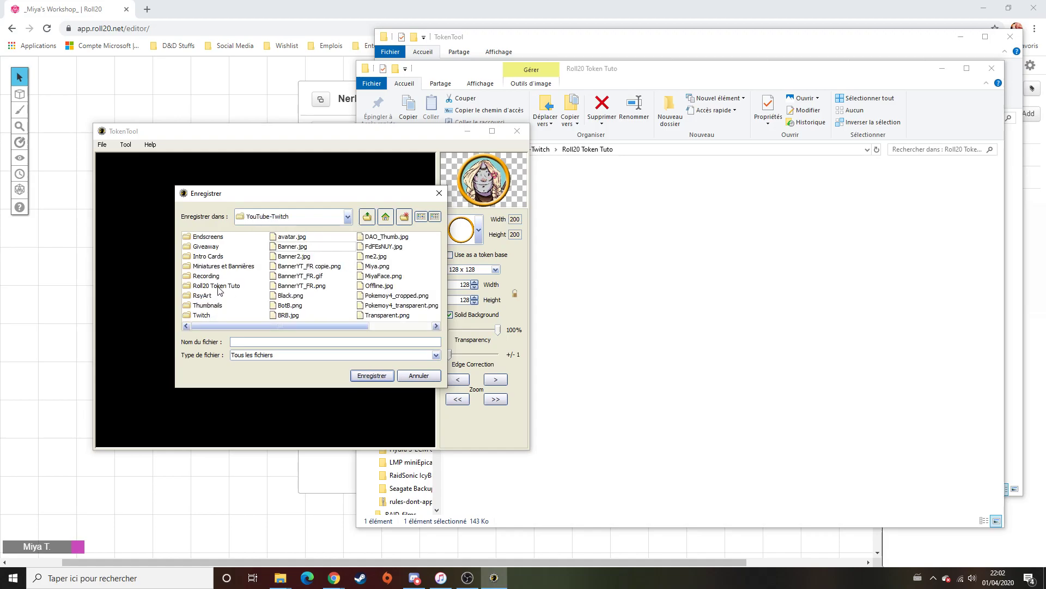
{"action": "double_click", "coordinate": [215, 286]}
Save the token under the file name nerlaaktoken
{"action": "left_click", "coordinate": [308, 341]}
{"action": "type", "text": "nerlaak"}
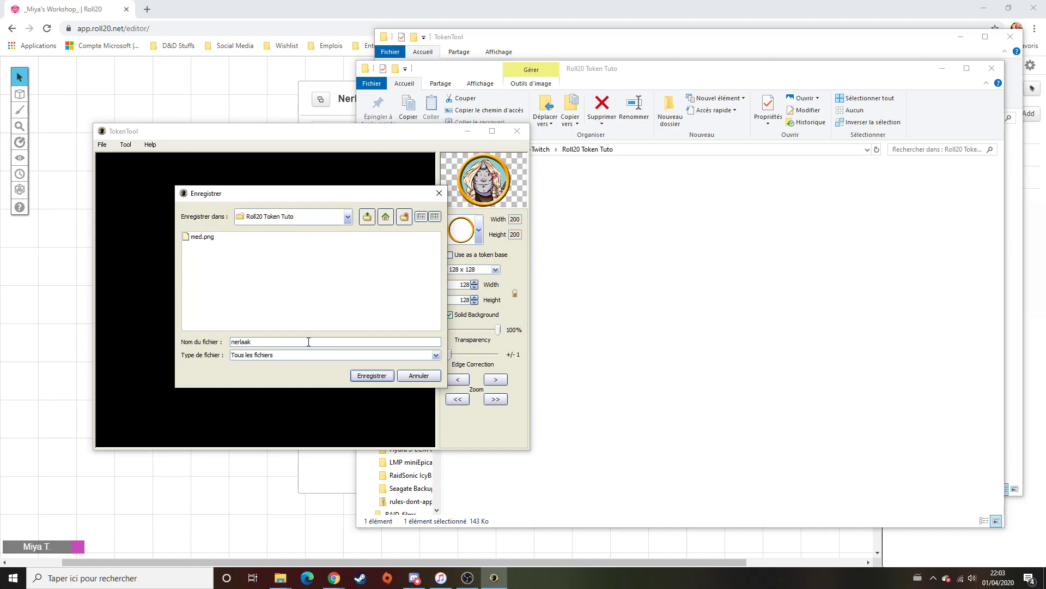
{"action": "type", "text": "token"}
{"action": "left_click", "coordinate": [364, 375]}
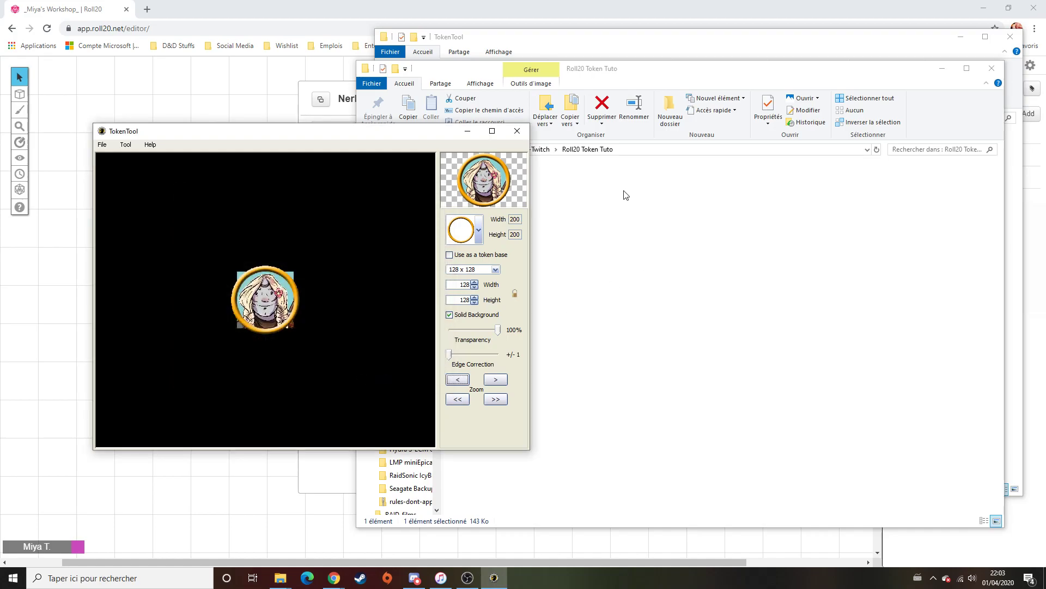
Close TokenTool and preview the saved nerlaaktoken image
{"action": "left_click", "coordinate": [523, 133]}
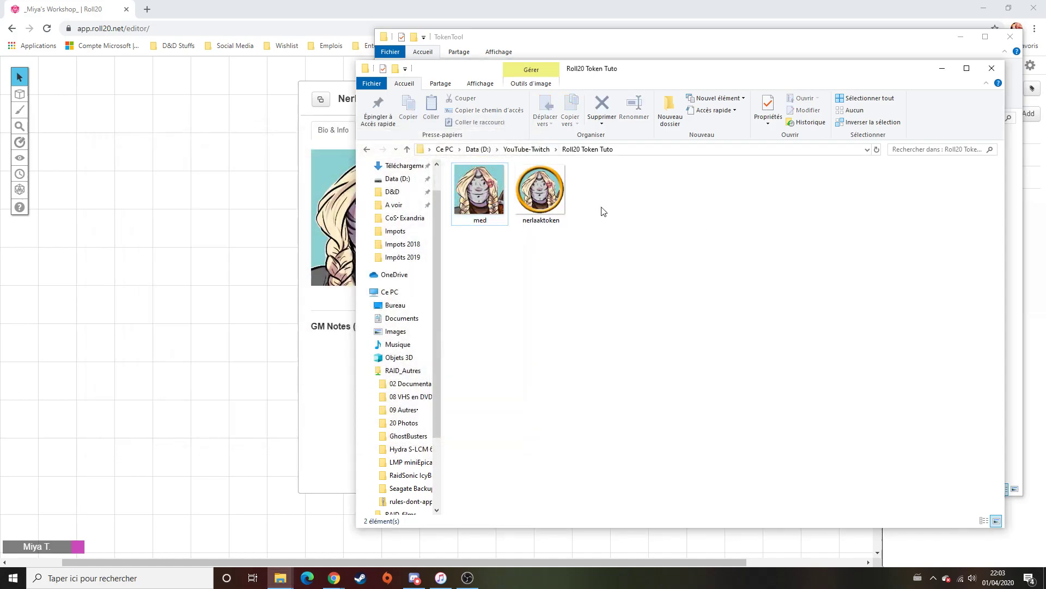
{"action": "double_click", "coordinate": [540, 191]}
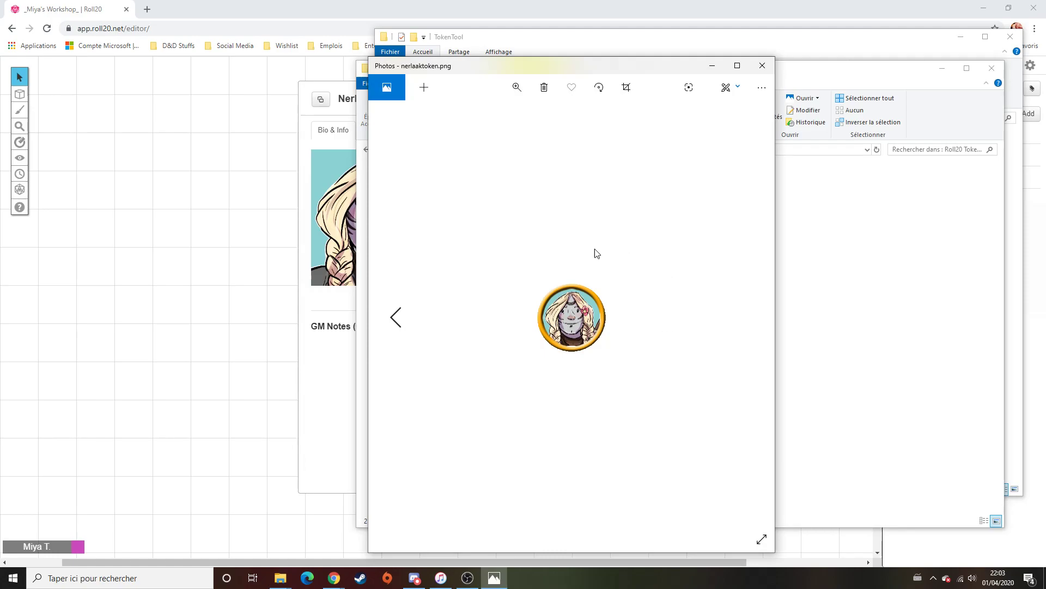
{"action": "left_click", "coordinate": [762, 65]}
Place the nerlaaktoken image on the Roll20 map beside the character window and shrink it to one grid square
{"action": "left_click_drag", "start_coordinate": [537, 203], "coordinate": [168, 156]}
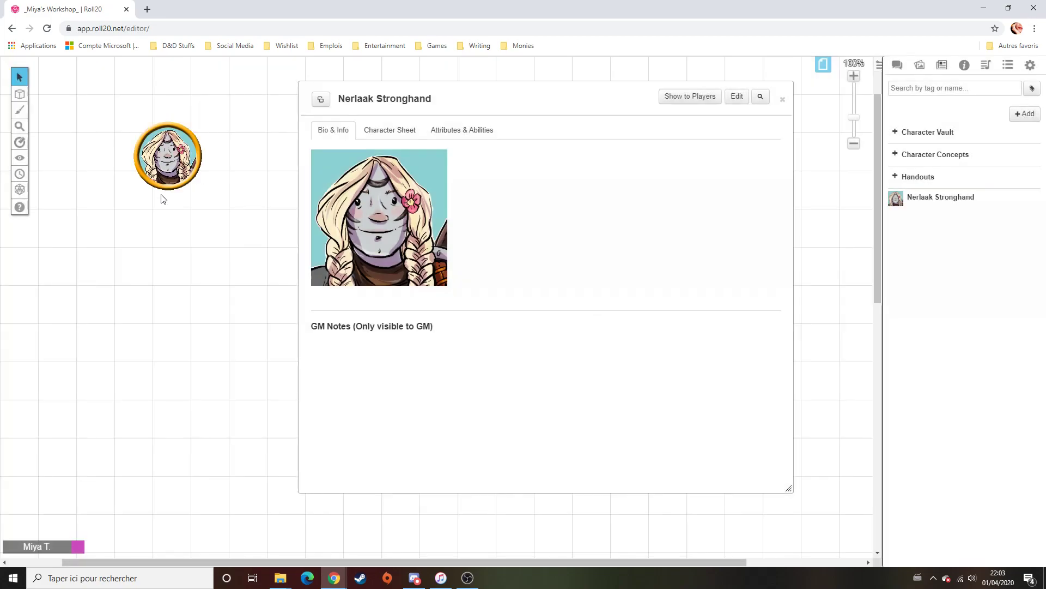
{"action": "left_click", "coordinate": [167, 141]}
{"action": "mouse_move", "coordinate": [167, 141]}
{"action": "left_mouse_down"}
{"action": "mouse_move", "coordinate": [156, 232]}
{"action": "mouse_move", "coordinate": [156, 157]}
{"action": "left_mouse_up"}
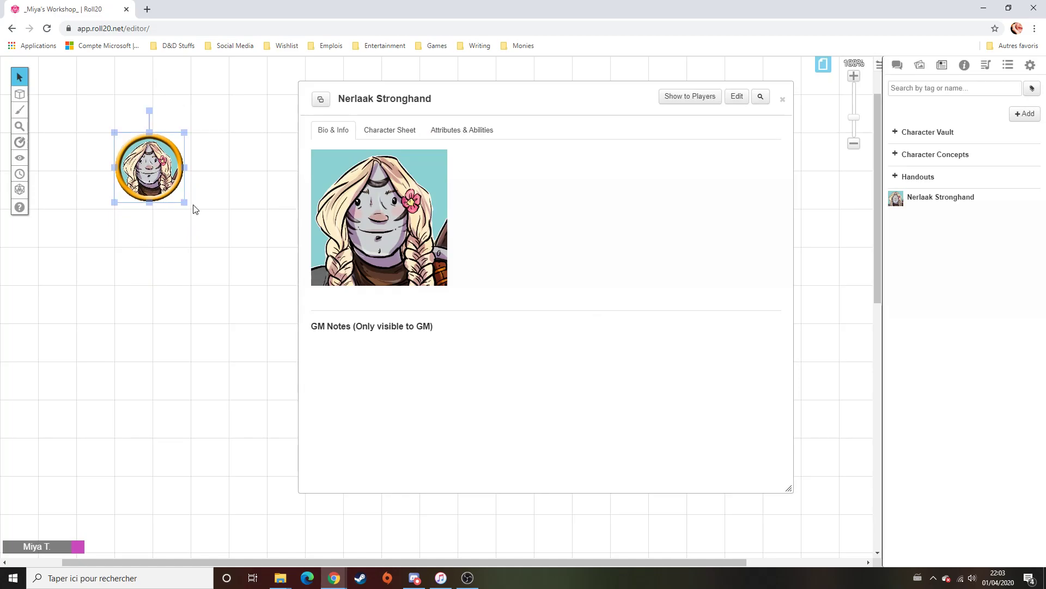
{"action": "mouse_move", "coordinate": [184, 202]}
{"action": "left_mouse_down"}
{"action": "mouse_move", "coordinate": [152, 170]}
{"action": "mouse_move", "coordinate": [171, 192]}
{"action": "left_mouse_up"}
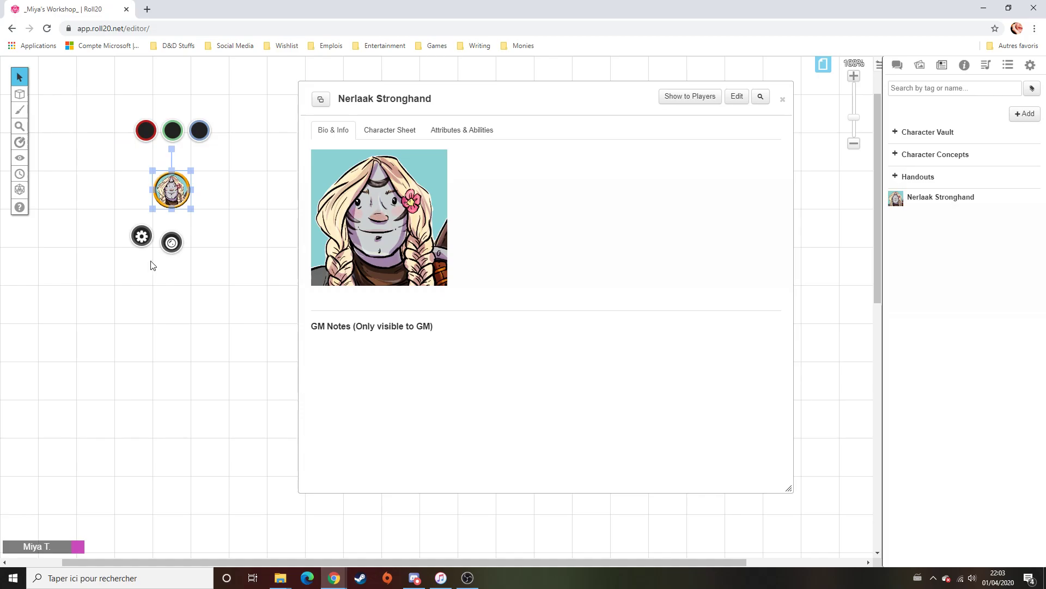
Open the token's settings and make it represent the character Nerlaak Stronghand, with its nameplate shown
{"action": "left_click", "coordinate": [141, 235]}
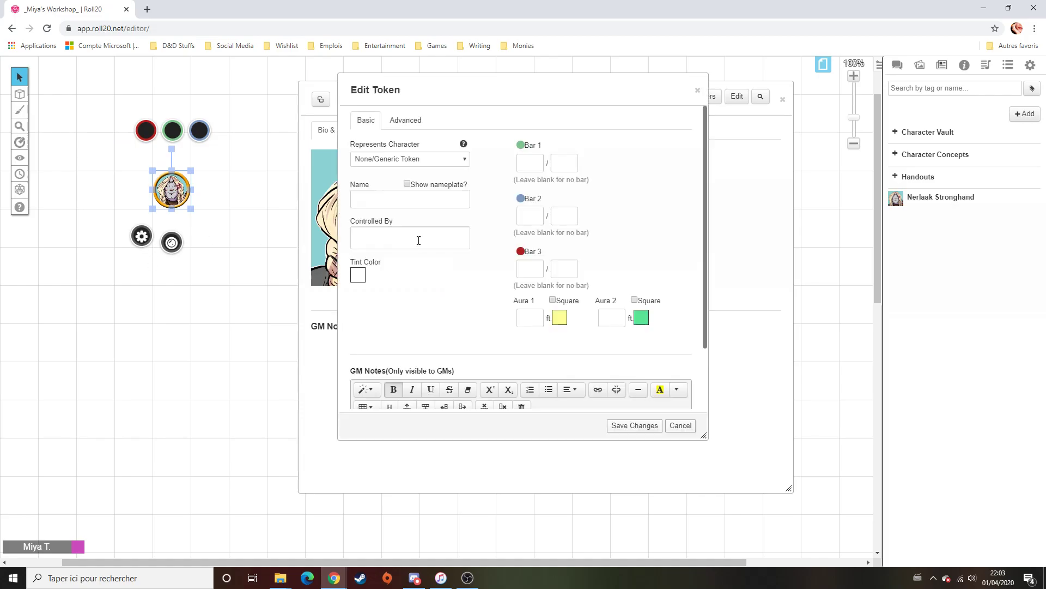
{"action": "left_click", "coordinate": [448, 160]}
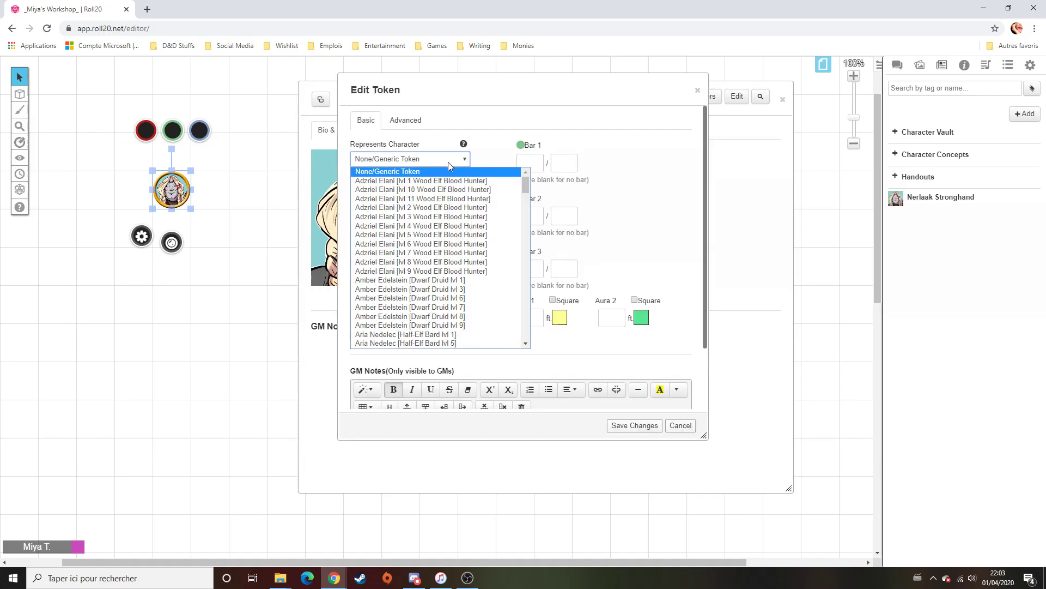
{"action": "type", "text": "ne"}
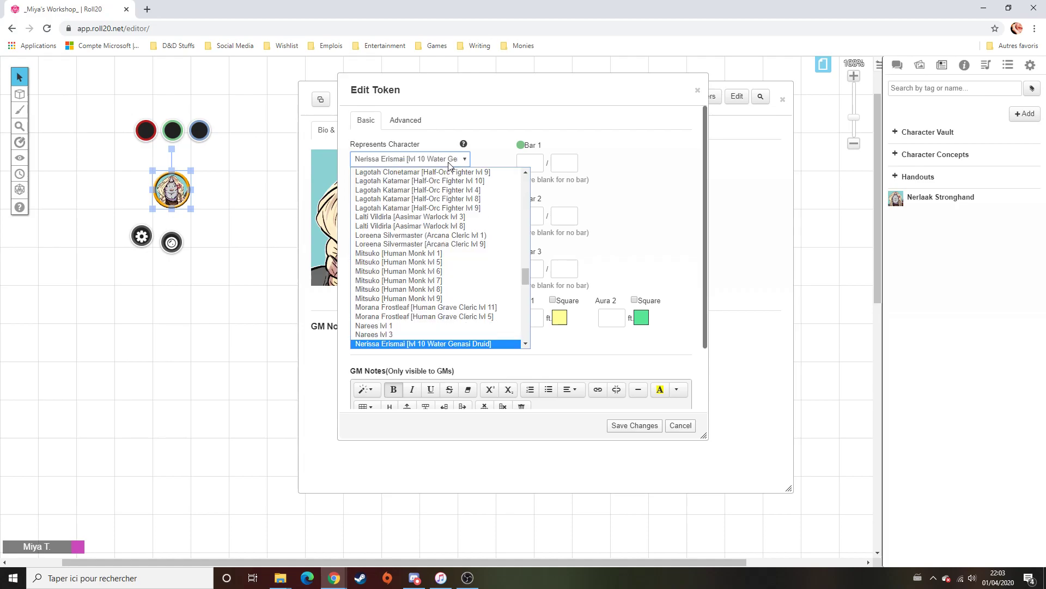
{"action": "type", "text": "l"}
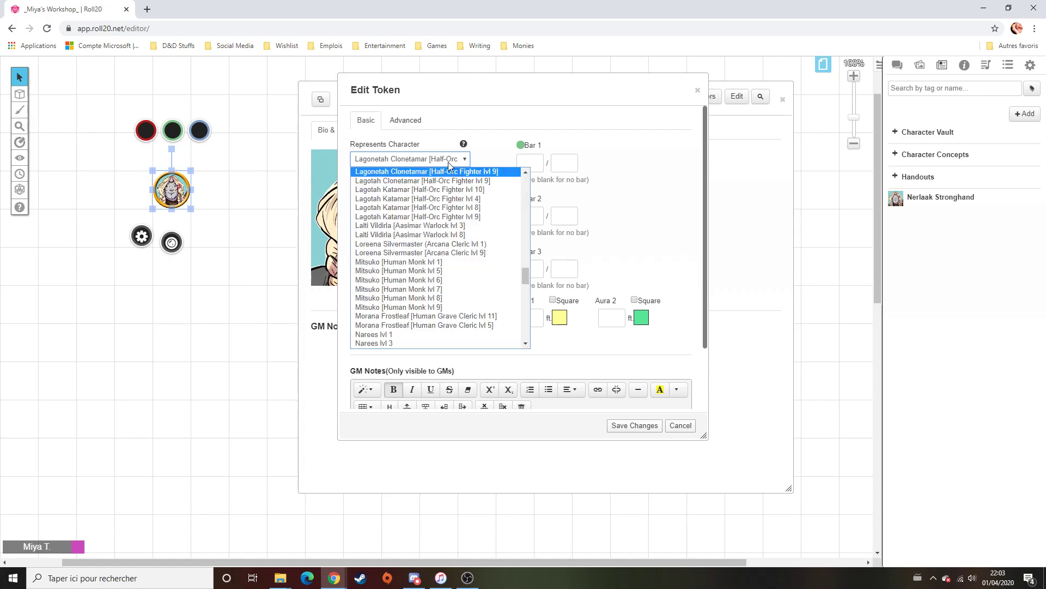
{"action": "type", "text": "nerl"}
{"action": "scroll", "coordinate": [436, 272], "scroll_direction": "down", "scroll_amount": 1}
{"action": "left_click", "coordinate": [408, 318]}
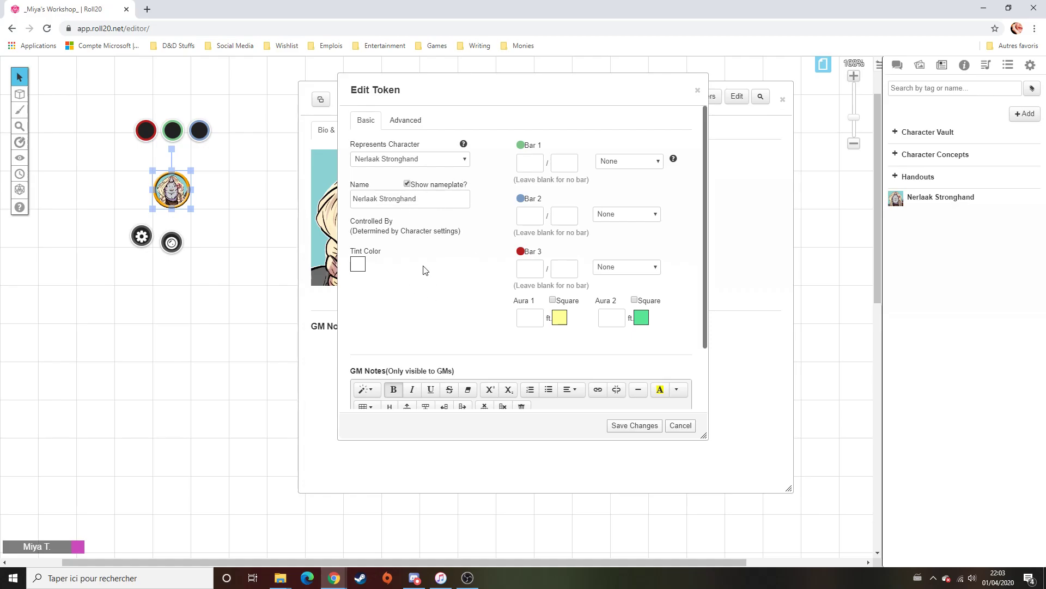
Link the token's Bar 1 to the hp attribute and Bar 2 to the ac attribute
{"action": "left_click", "coordinate": [612, 162]}
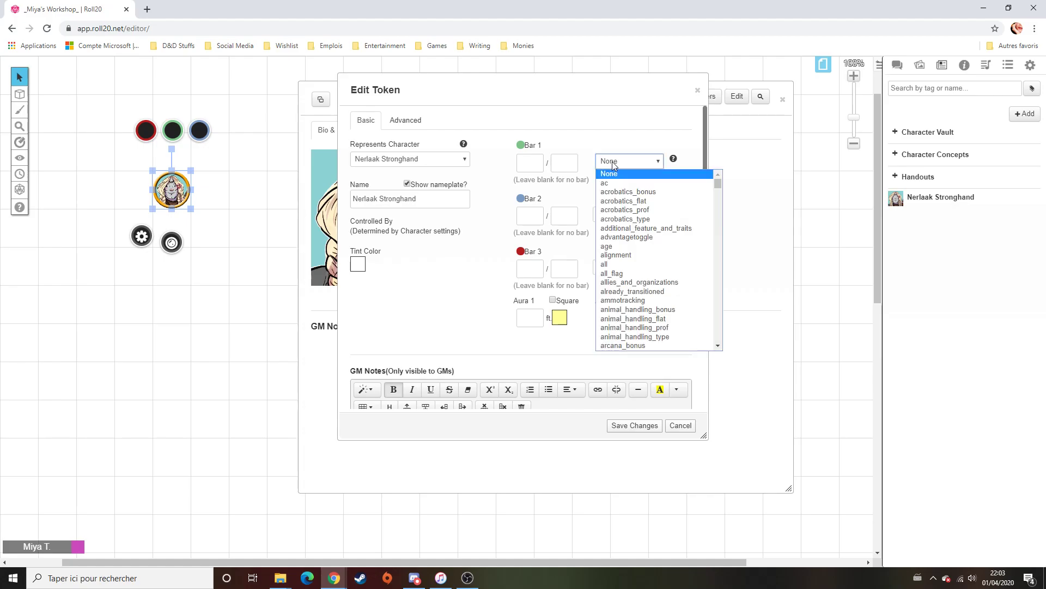
{"action": "type", "text": "hp"}
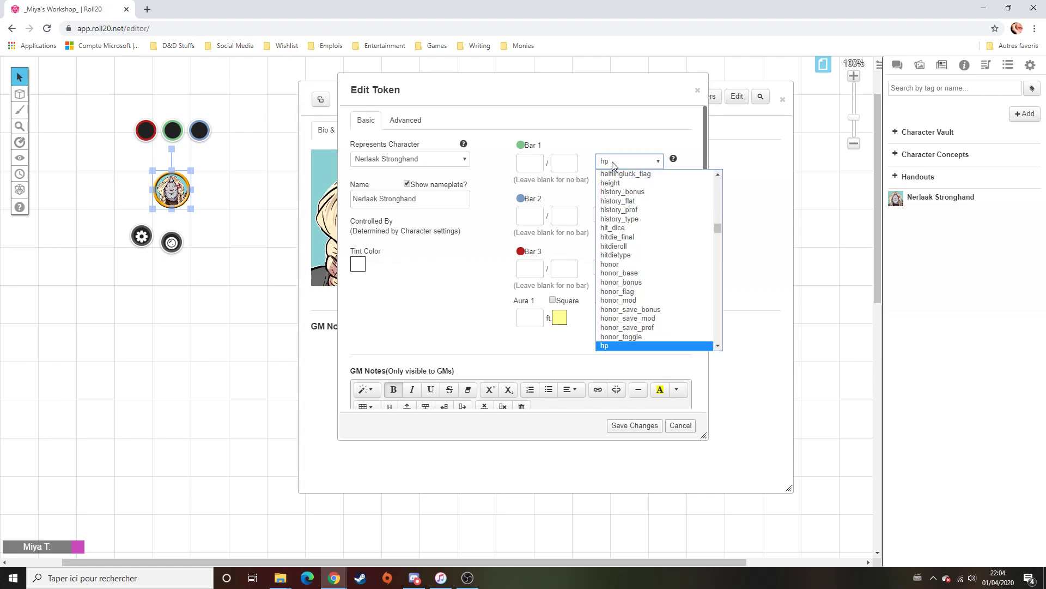
{"action": "key", "text": "Return"}
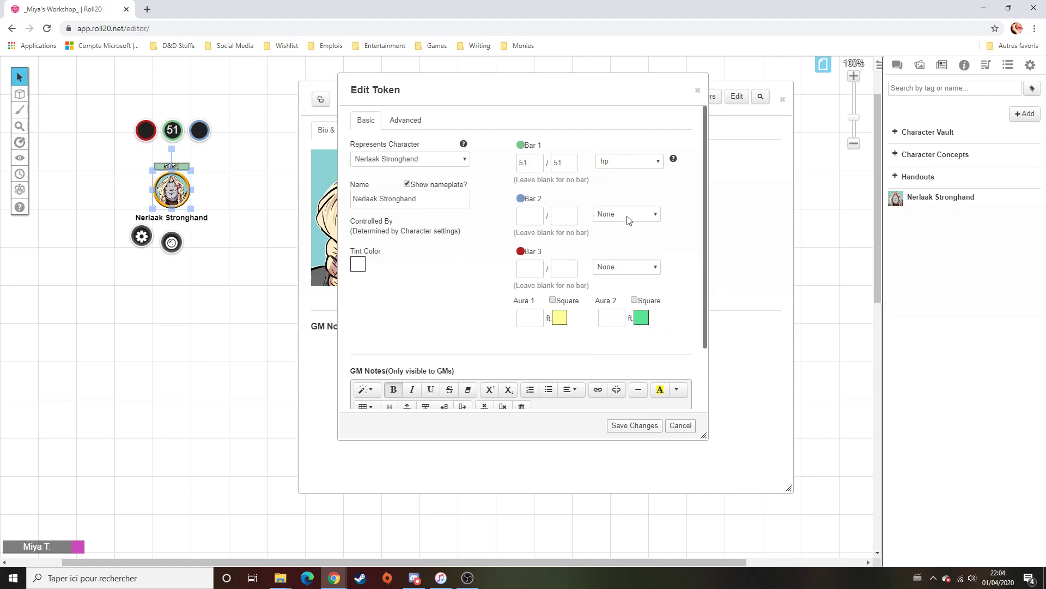
{"action": "left_click", "coordinate": [627, 215]}
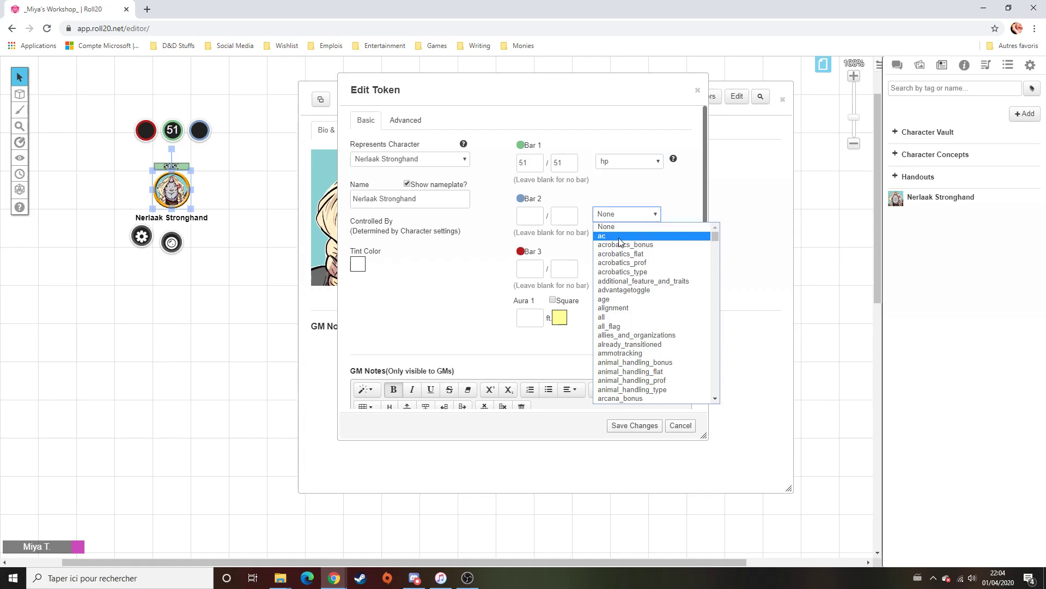
{"action": "left_click", "coordinate": [619, 241]}
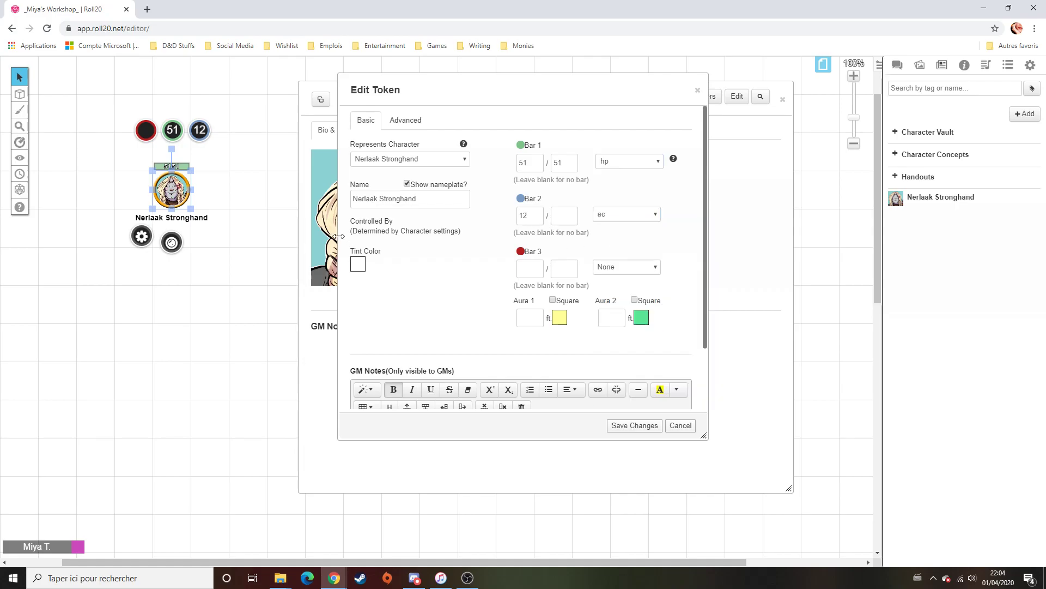
{"action": "left_click_drag", "start_coordinate": [530, 164], "coordinate": [554, 166]}
Set the token's player permissions so all players can see its name, Bar 1 and Bar 2
{"action": "left_click", "coordinate": [404, 120]}
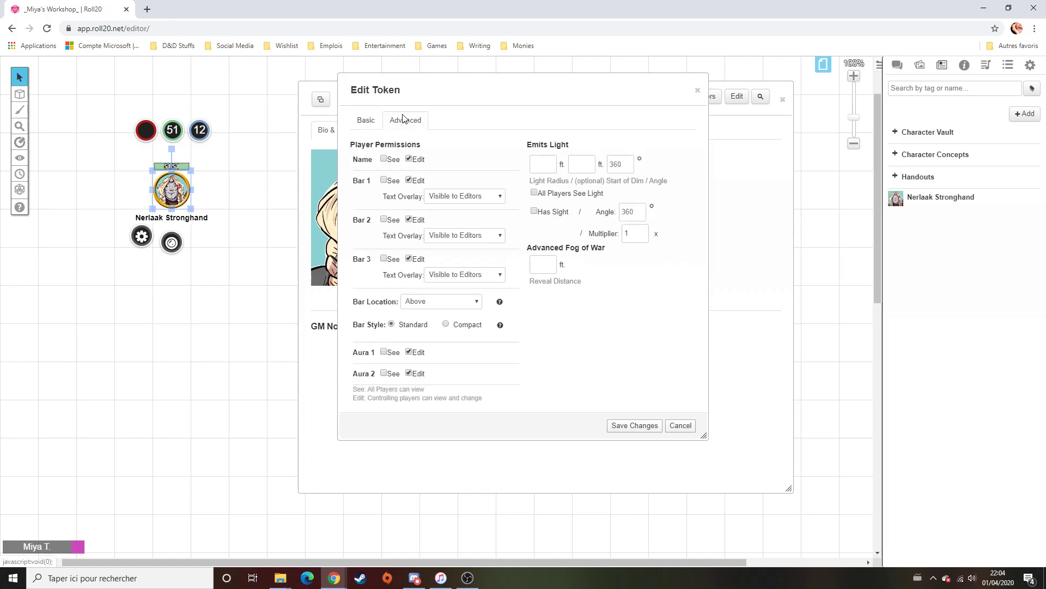
{"action": "left_click", "coordinate": [384, 159]}
{"action": "left_click", "coordinate": [384, 181]}
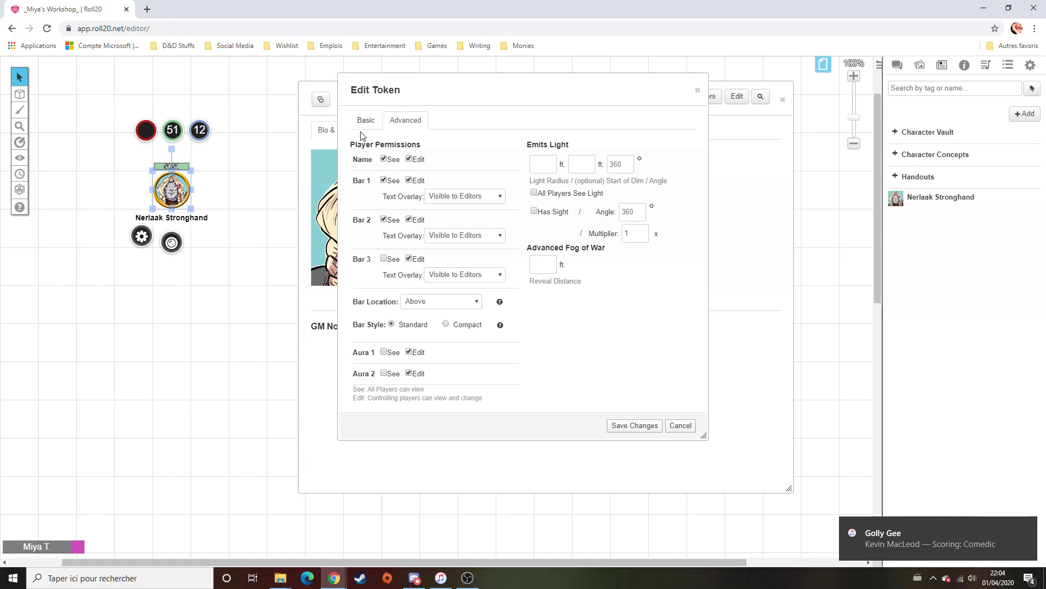
Link the token's Bar 3 to the lvl1_slots_expended attribute
{"action": "left_click", "coordinate": [373, 121]}
{"action": "left_click", "coordinate": [637, 269]}
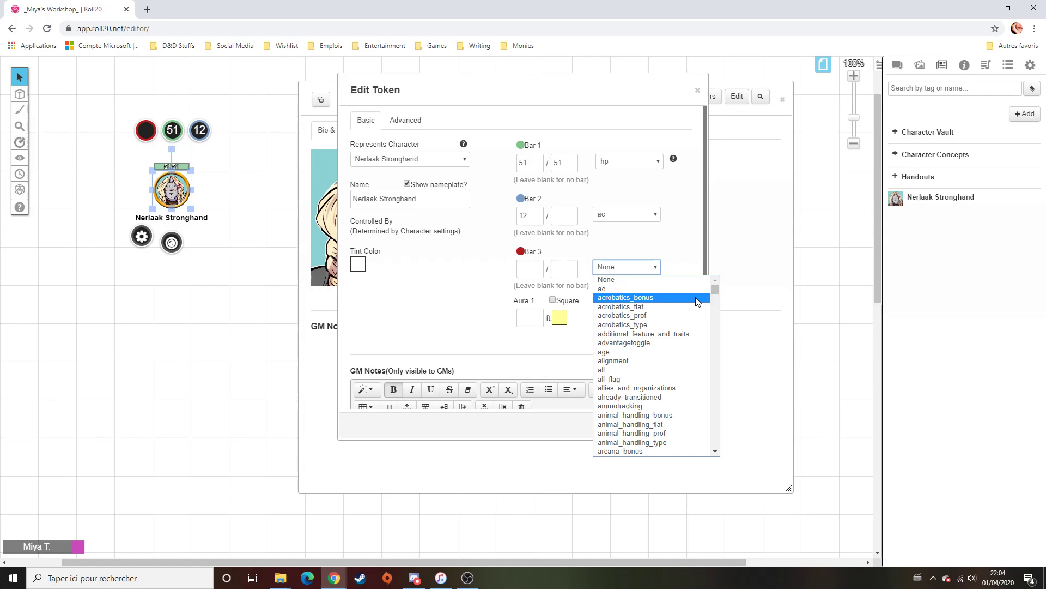
{"action": "scroll", "coordinate": [633, 334], "scroll_direction": "down", "scroll_amount": 7}
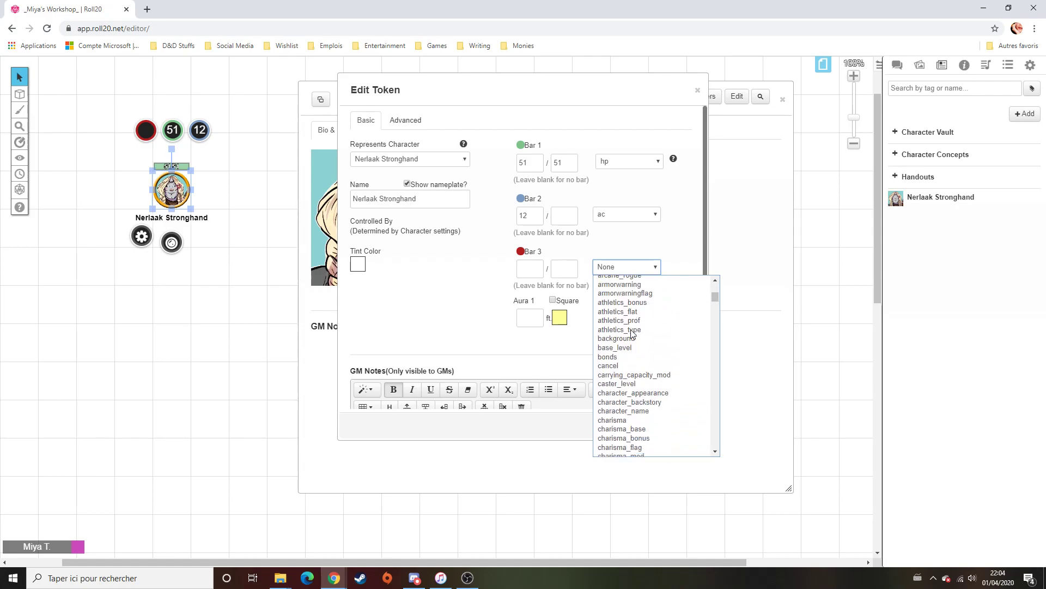
{"action": "scroll", "coordinate": [632, 334], "scroll_direction": "down", "scroll_amount": 12}
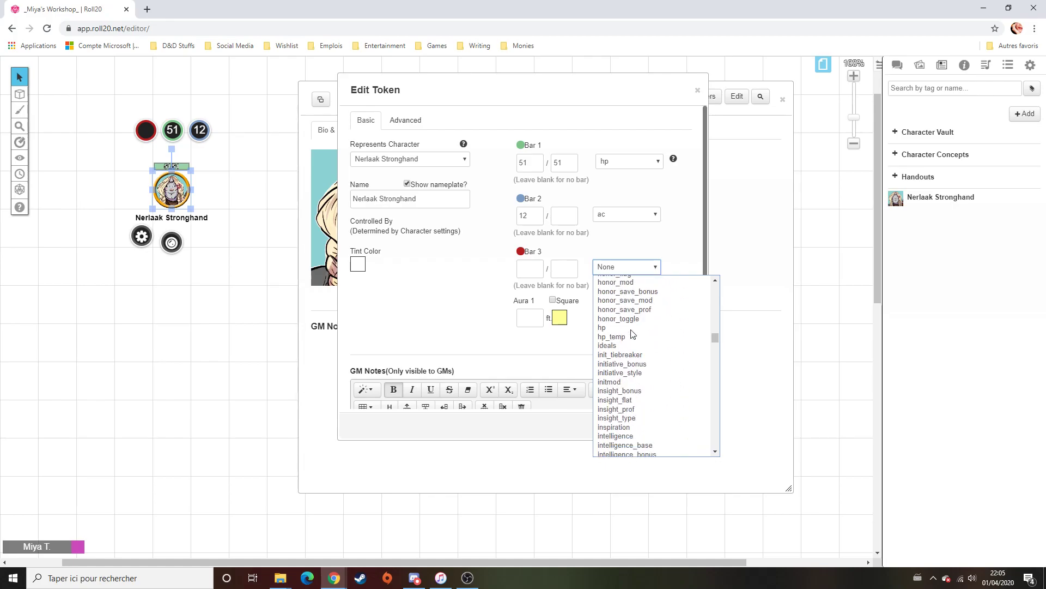
{"action": "scroll", "coordinate": [632, 333], "scroll_direction": "down", "scroll_amount": 5}
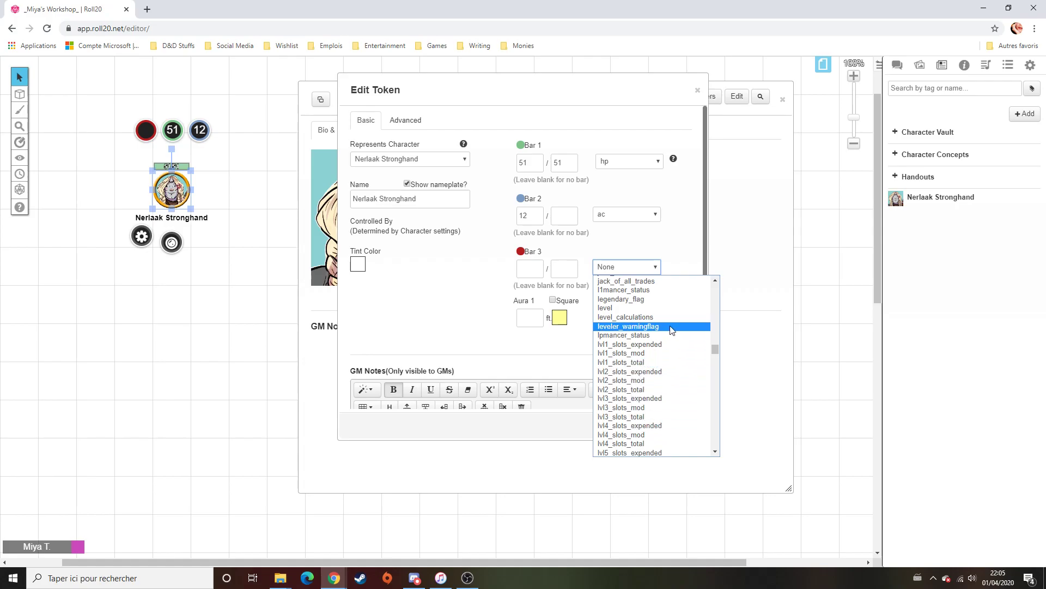
{"action": "scroll", "coordinate": [685, 391], "scroll_direction": "down", "scroll_amount": 4}
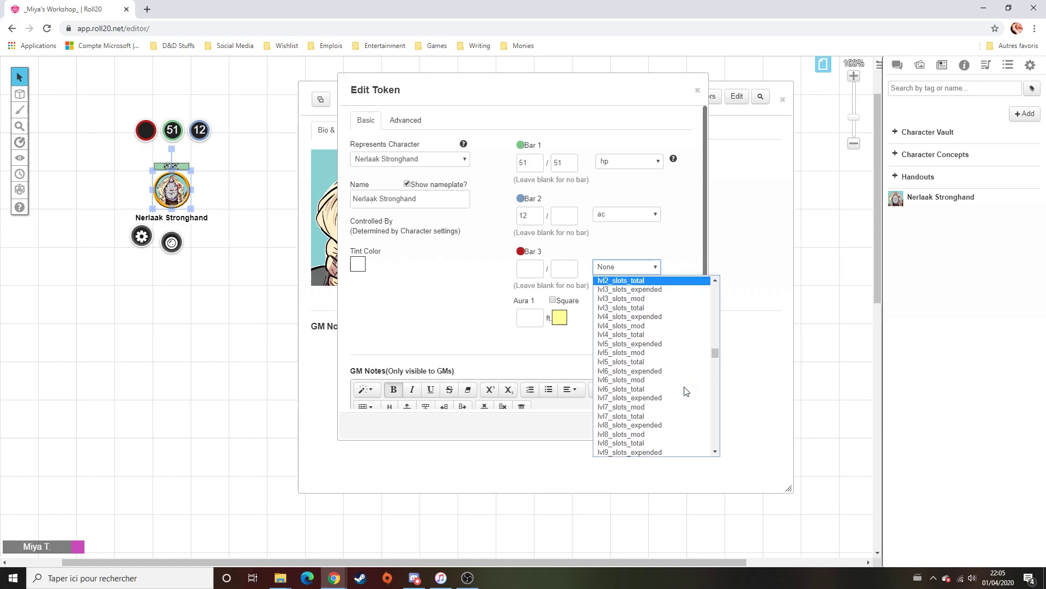
{"action": "scroll", "coordinate": [686, 391], "scroll_direction": "down", "scroll_amount": 8}
{"action": "scroll", "coordinate": [686, 391], "scroll_direction": "up", "scroll_amount": 8}
{"action": "scroll", "coordinate": [653, 356], "scroll_direction": "up", "scroll_amount": 5}
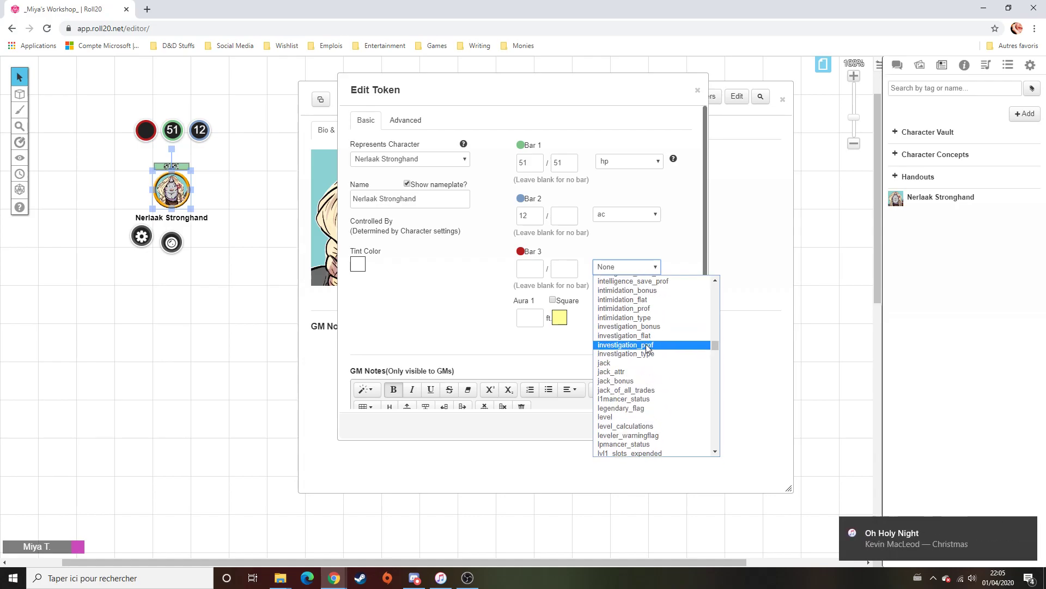
{"action": "scroll", "coordinate": [634, 400], "scroll_direction": "down", "scroll_amount": 1}
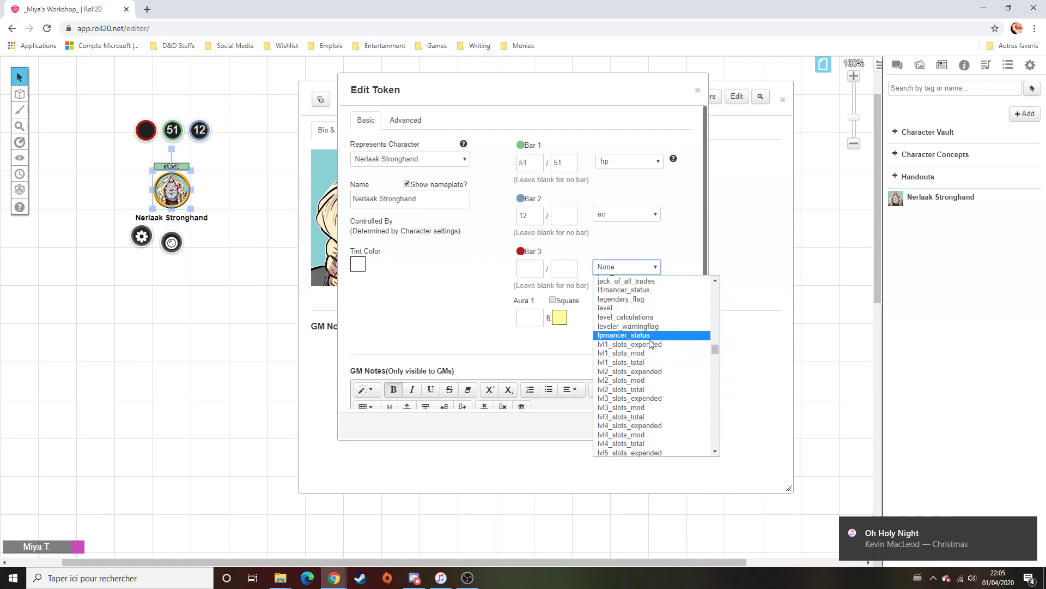
{"action": "left_click", "coordinate": [632, 344]}
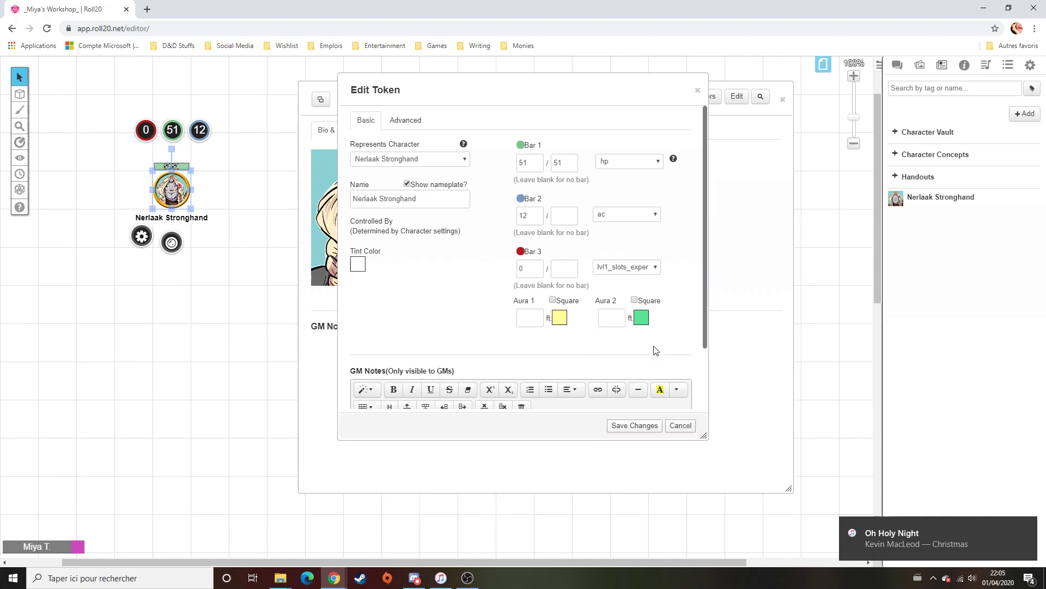
Switch Bar 3 to the lvl1_slots_total attribute and set its maximum to 4
{"action": "left_click", "coordinate": [655, 267]}
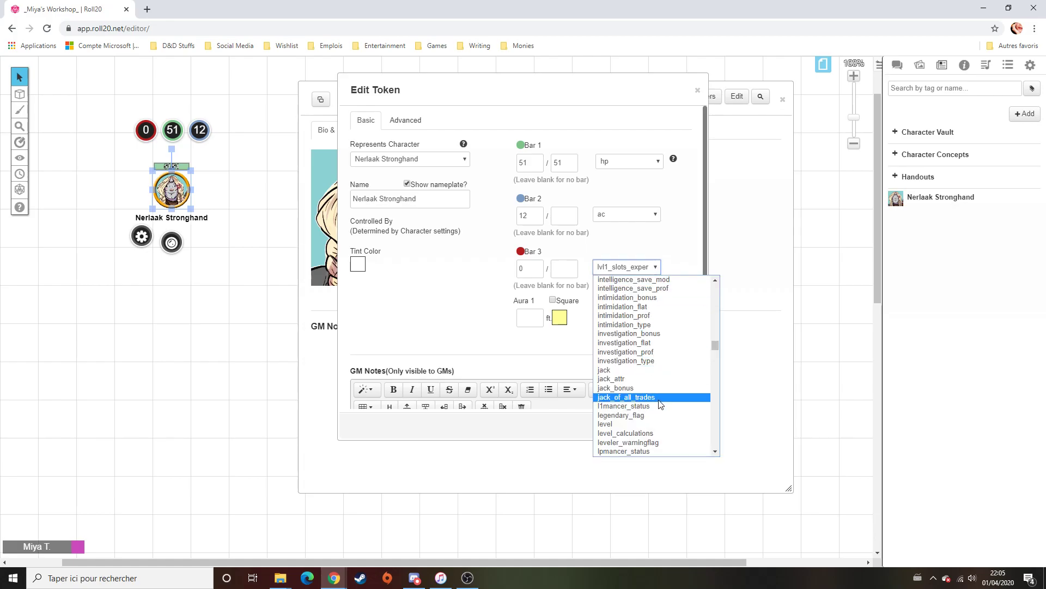
{"action": "scroll", "coordinate": [657, 381], "scroll_direction": "down", "scroll_amount": 3}
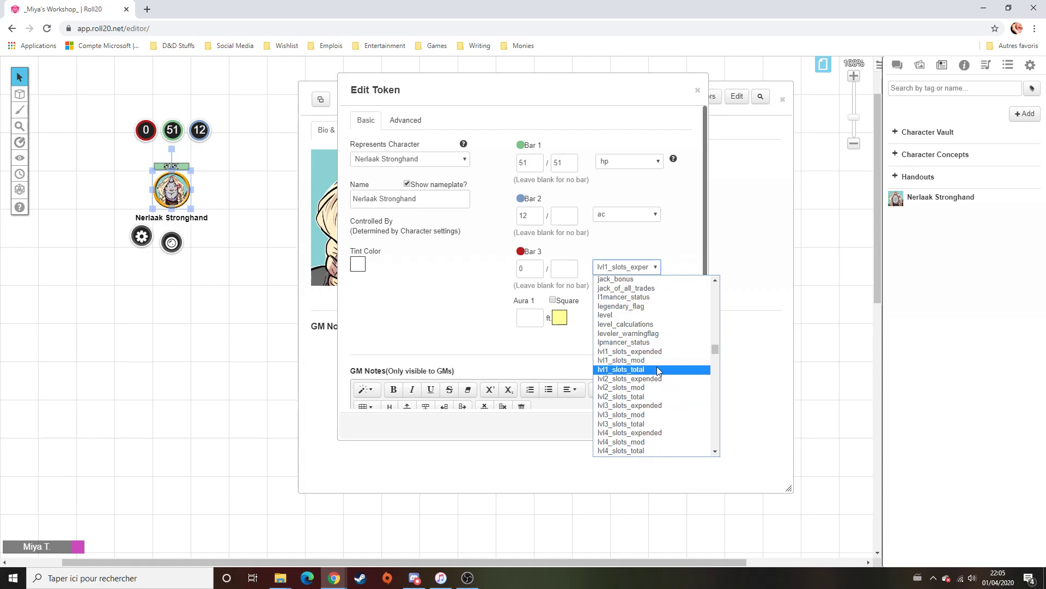
{"action": "left_click", "coordinate": [658, 370]}
{"action": "left_click", "coordinate": [566, 271]}
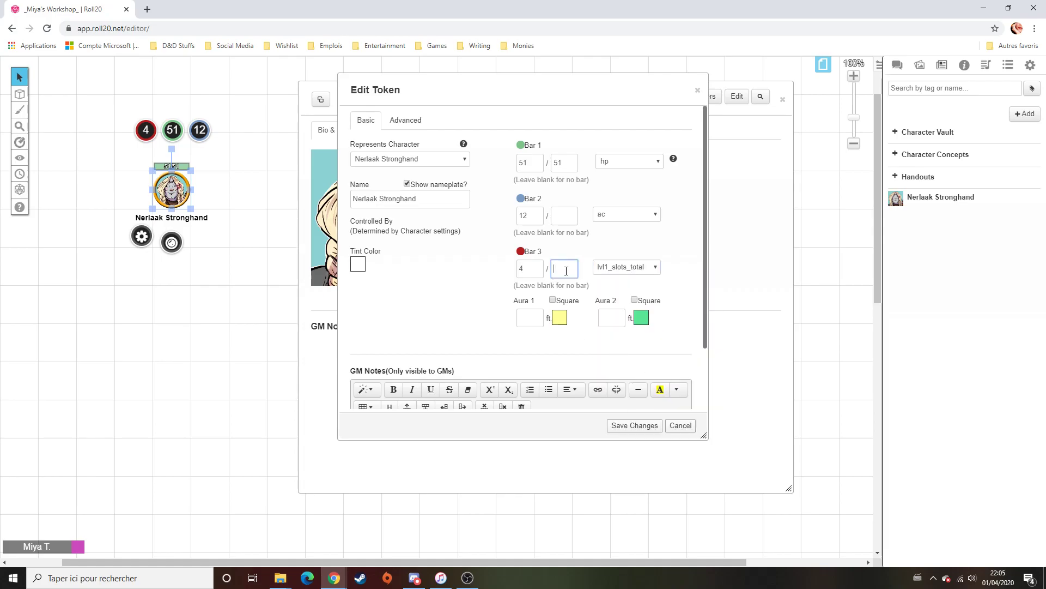
{"action": "left_click", "coordinate": [679, 309]}
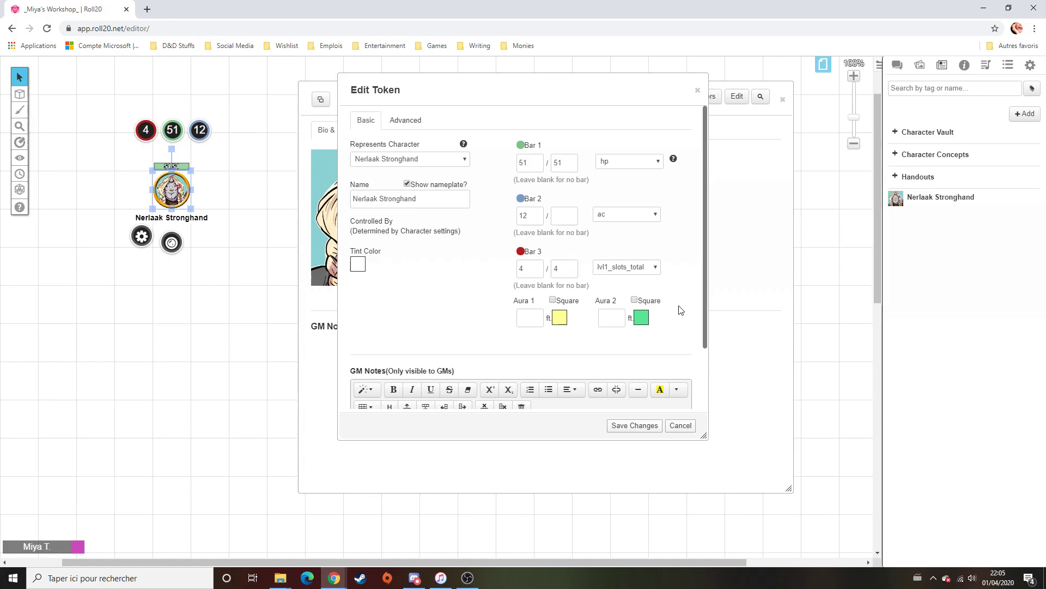
Clear Bar 3's maximum and set its linked attribute back to None
{"action": "double_click", "coordinate": [555, 270]}
{"action": "left_click", "coordinate": [542, 274]}
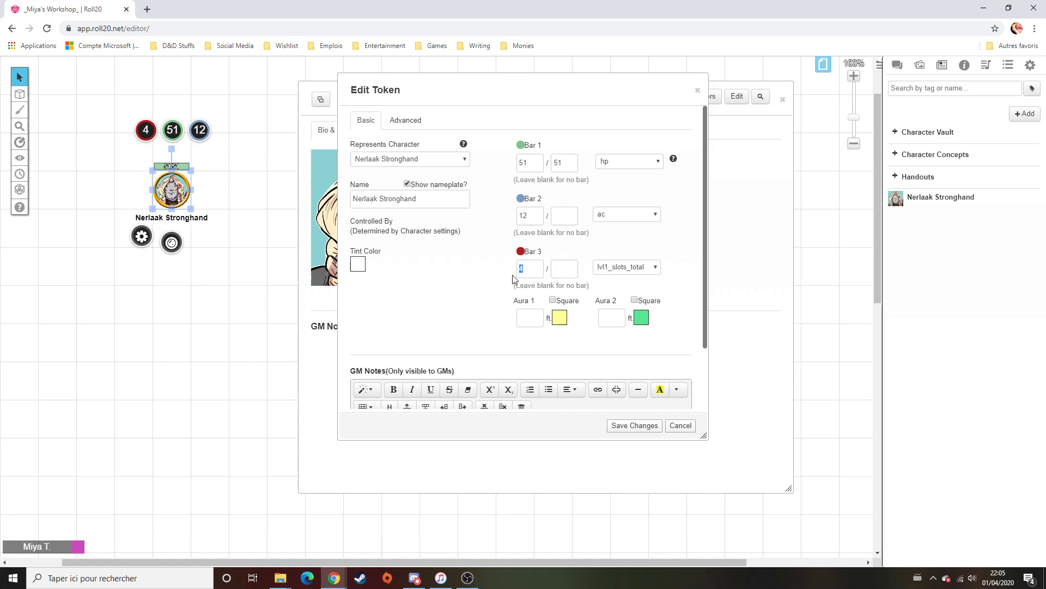
{"action": "left_click", "coordinate": [632, 267]}
{"action": "type", "text": "none"}
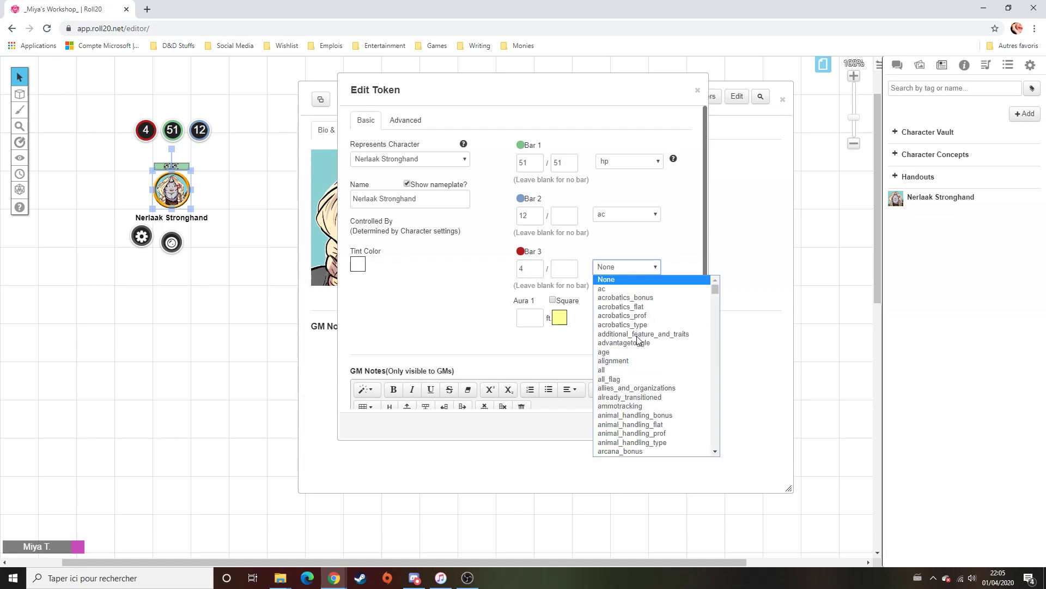
{"action": "key", "text": "Return"}
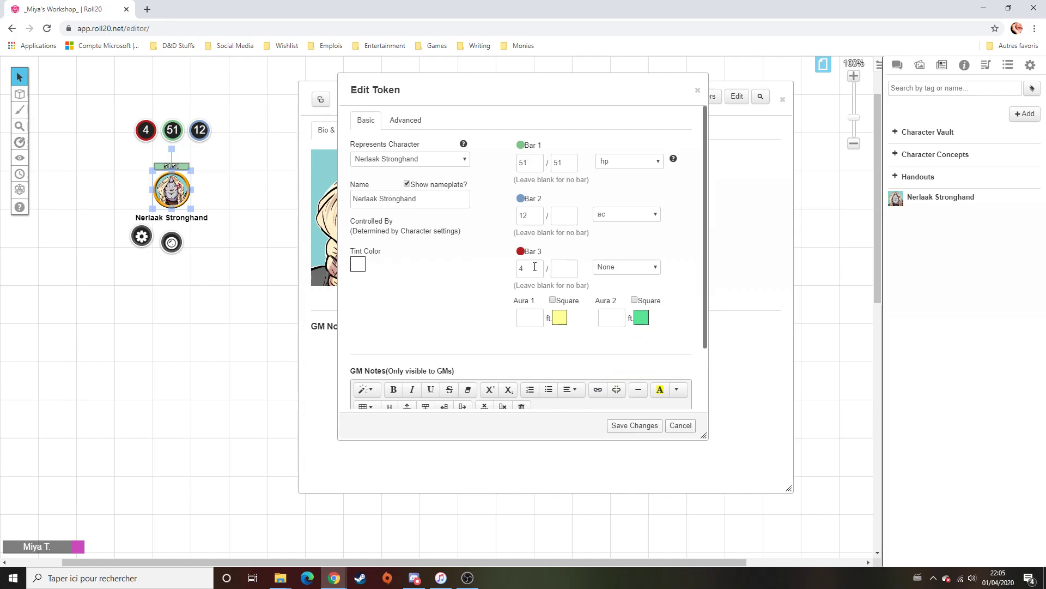
Clear the remaining current value of Bar 3 in the token settings
{"action": "left_click_drag", "start_coordinate": [531, 267], "coordinate": [517, 275]}
{"action": "left_click", "coordinate": [486, 271]}
{"action": "left_click", "coordinate": [575, 215]}
{"action": "left_click", "coordinate": [175, 190]}
{"action": "left_click", "coordinate": [143, 239]}
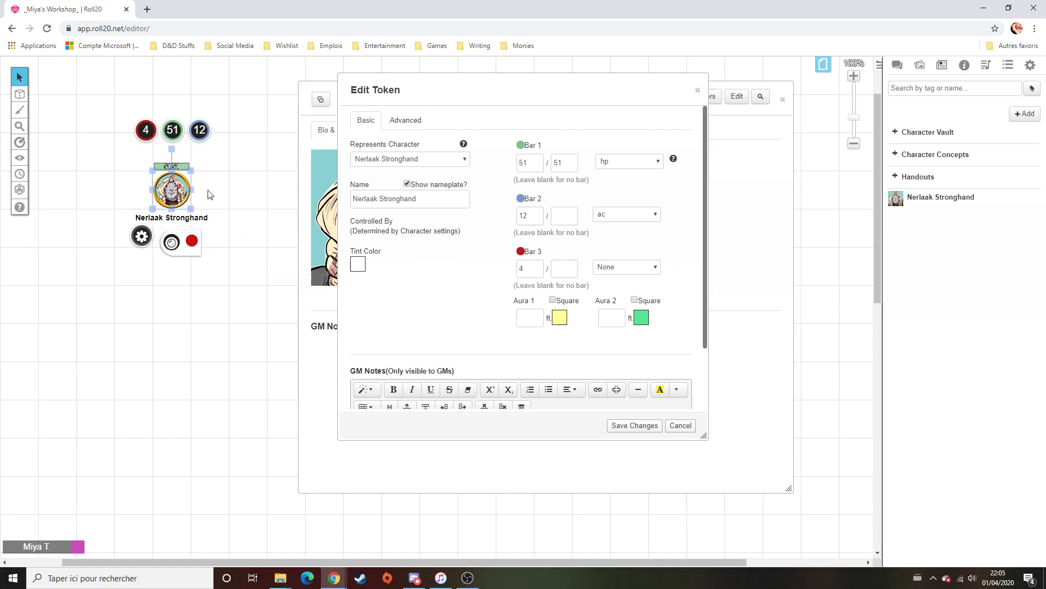
{"action": "left_click", "coordinate": [225, 175]}
{"action": "left_click", "coordinate": [173, 186]}
{"action": "left_click", "coordinate": [145, 138]}
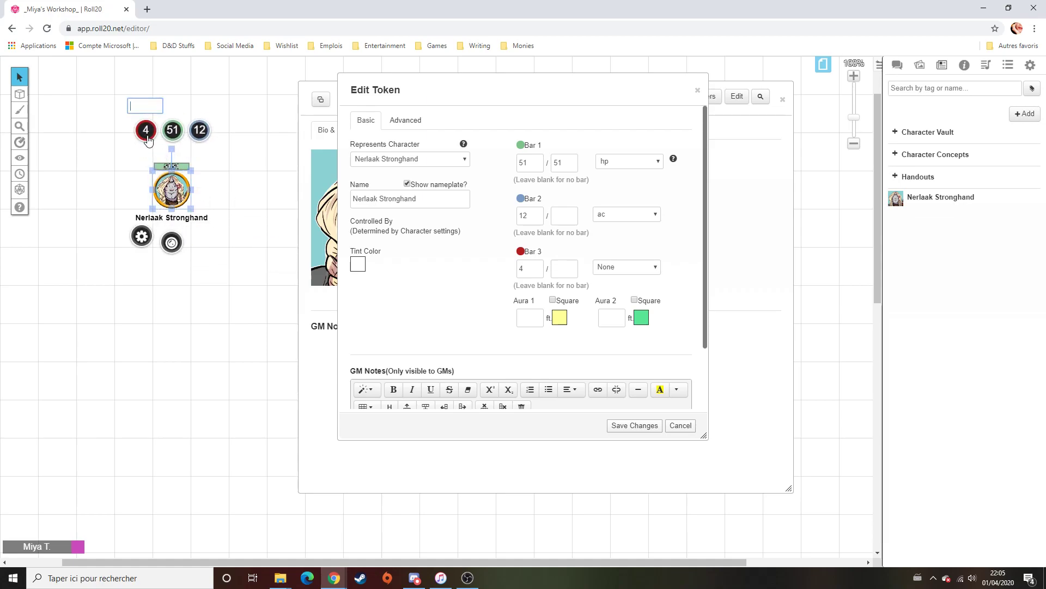
{"action": "left_click", "coordinate": [254, 182]}
{"action": "left_click", "coordinate": [163, 189]}
{"action": "left_click_drag", "start_coordinate": [539, 271], "coordinate": [484, 267]}
{"action": "left_click", "coordinate": [487, 271]}
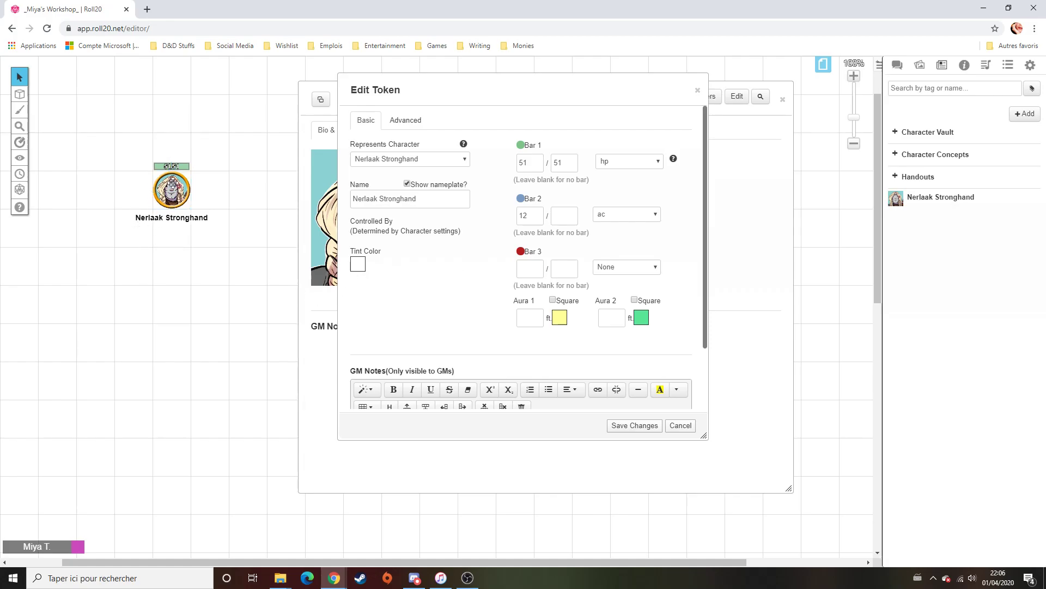
Empty the red Bar 3 bubble directly on the map token
{"action": "left_click", "coordinate": [151, 131]}
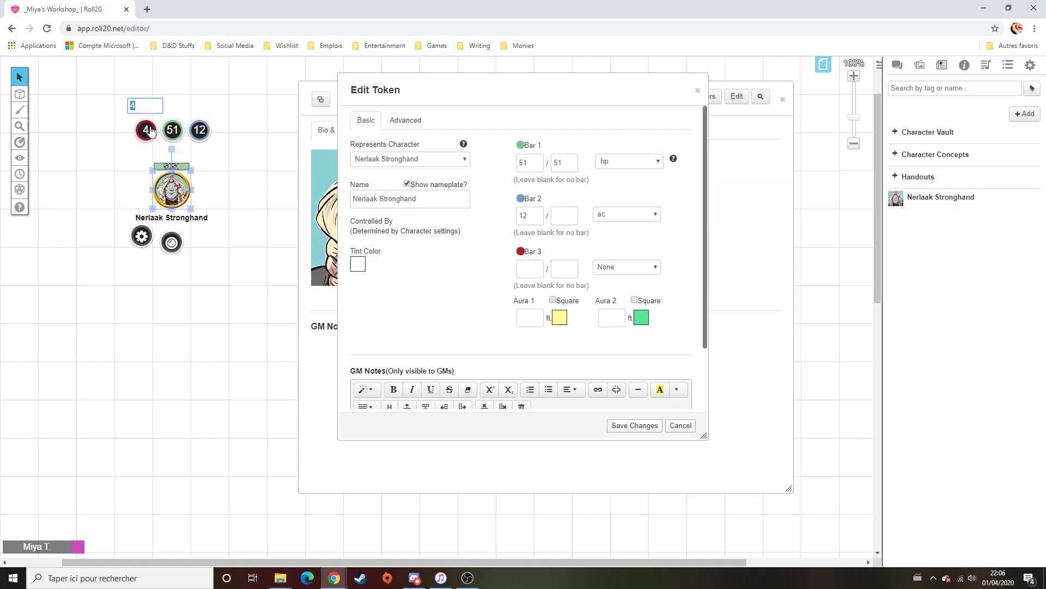
{"action": "key", "text": "BackSpace"}
{"action": "key", "text": "Return"}
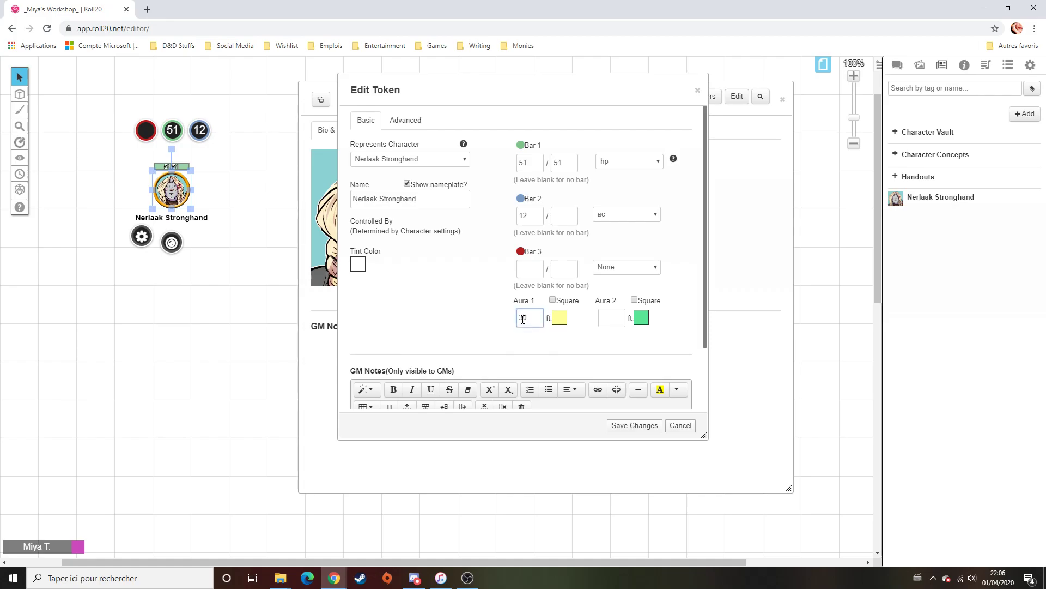
Give the token a bright green Aura 1 with a 30 ft radius and save the token settings
{"action": "left_click", "coordinate": [560, 317]}
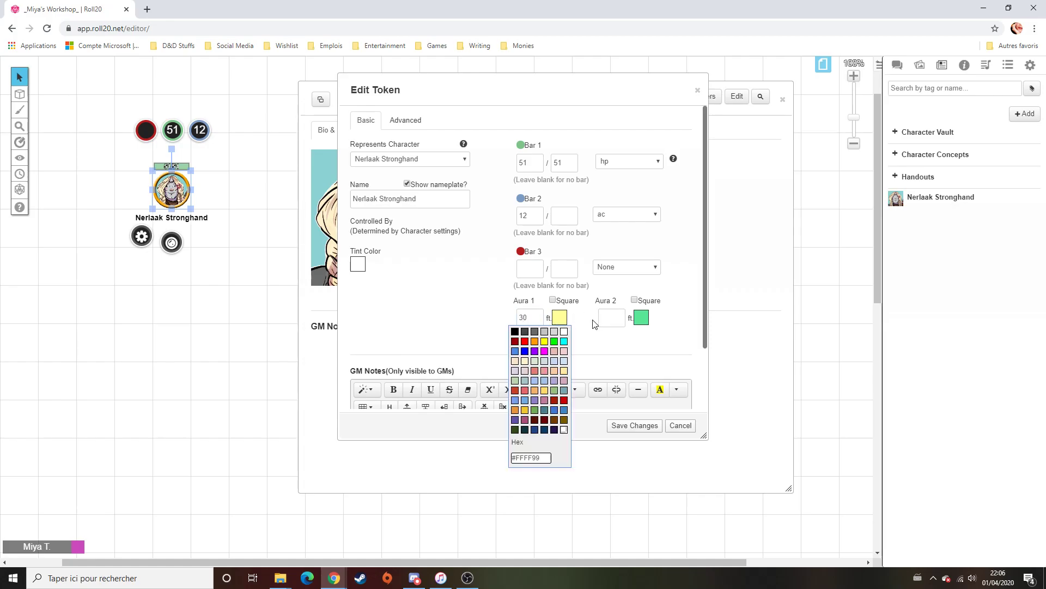
{"action": "left_click", "coordinate": [554, 342]}
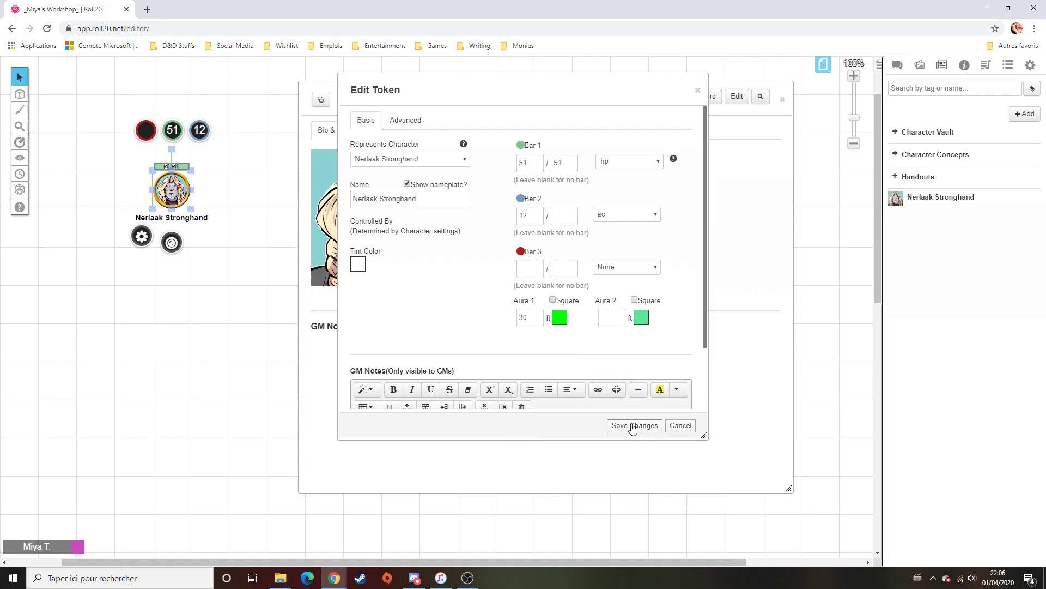
{"action": "left_click", "coordinate": [615, 426]}
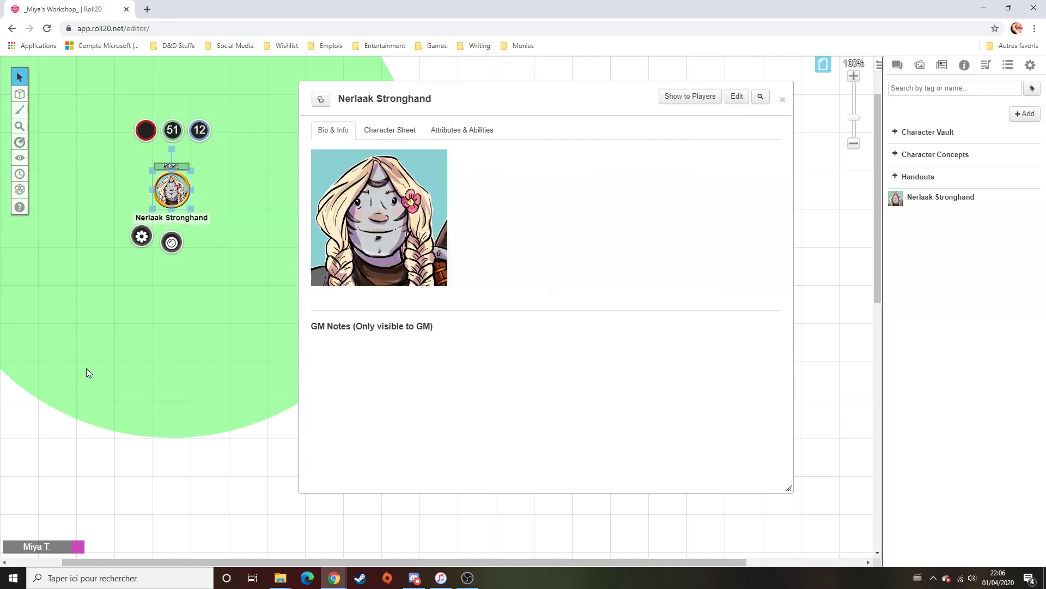
Change the token's Aura 1 to a 10 ft radius in light pink and save the token settings
{"action": "left_click", "coordinate": [141, 236]}
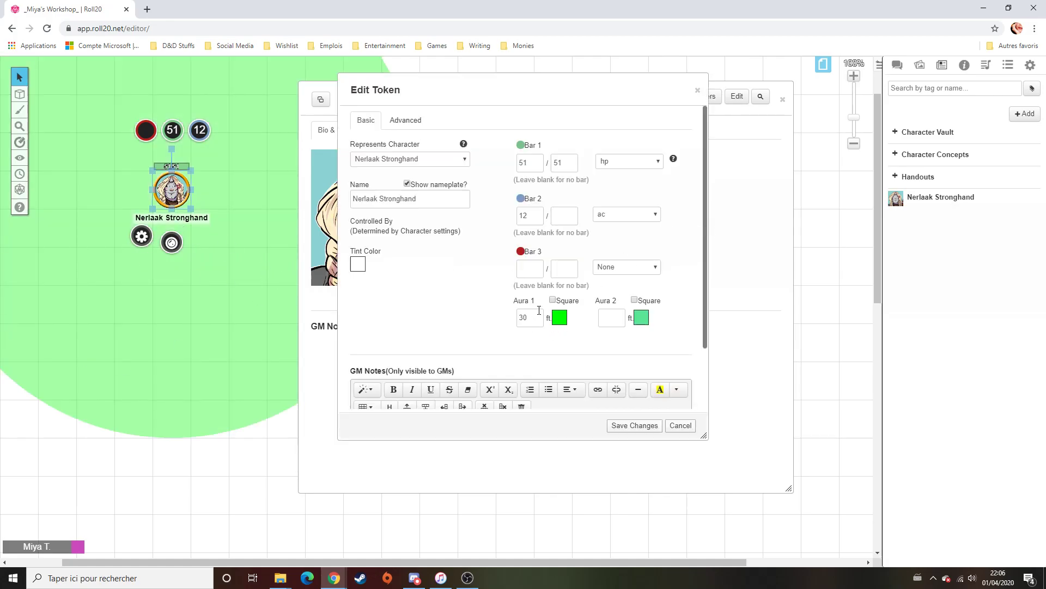
{"action": "double_click", "coordinate": [523, 317]}
{"action": "type", "text": "10"}
{"action": "left_click", "coordinate": [559, 318]}
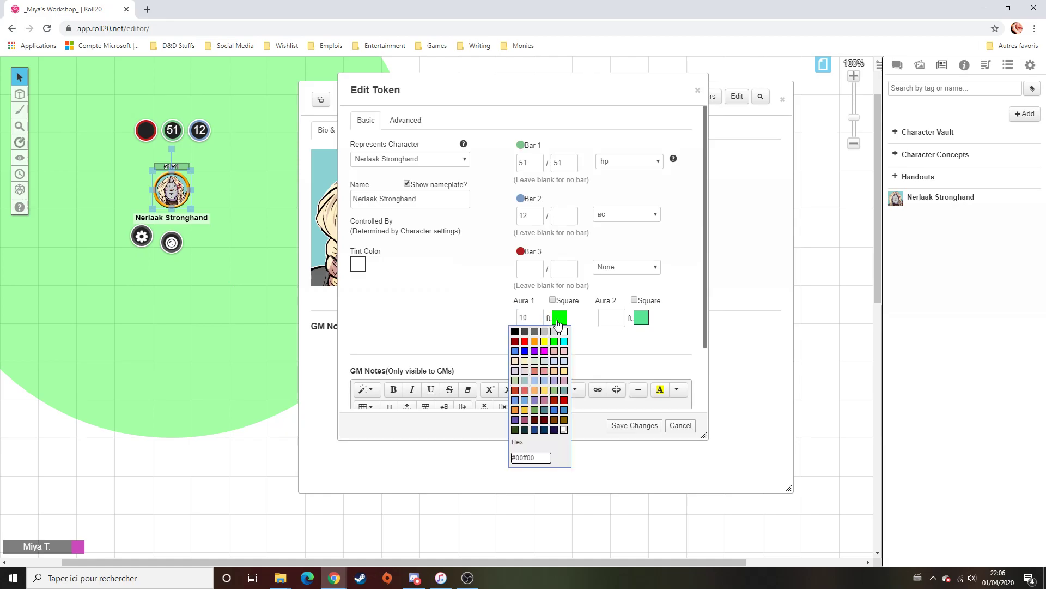
{"action": "left_click", "coordinate": [564, 351]}
{"action": "left_click", "coordinate": [646, 426]}
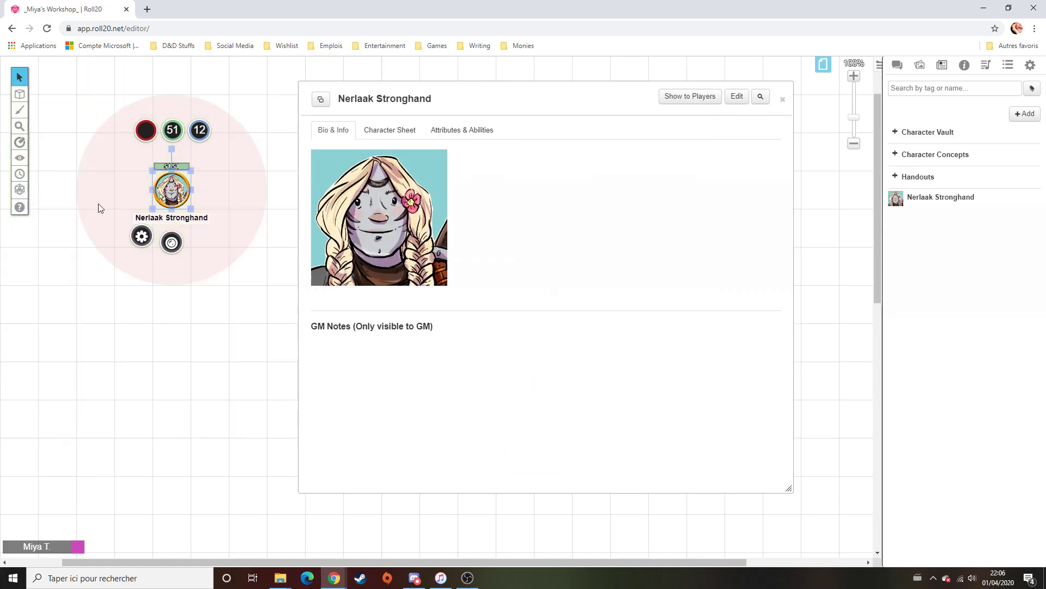
Set the token's Aura 1 radius to 0 ft in its settings
{"action": "mouse_move", "coordinate": [168, 184]}
{"action": "left_mouse_down"}
{"action": "mouse_move", "coordinate": [184, 263]}
{"action": "mouse_move", "coordinate": [156, 228]}
{"action": "mouse_move", "coordinate": [197, 212]}
{"action": "mouse_move", "coordinate": [178, 196]}
{"action": "left_mouse_up"}
{"action": "left_click", "coordinate": [140, 238]}
{"action": "left_click_drag", "start_coordinate": [535, 316], "coordinate": [497, 324]}
{"action": "type", "text": "0"}
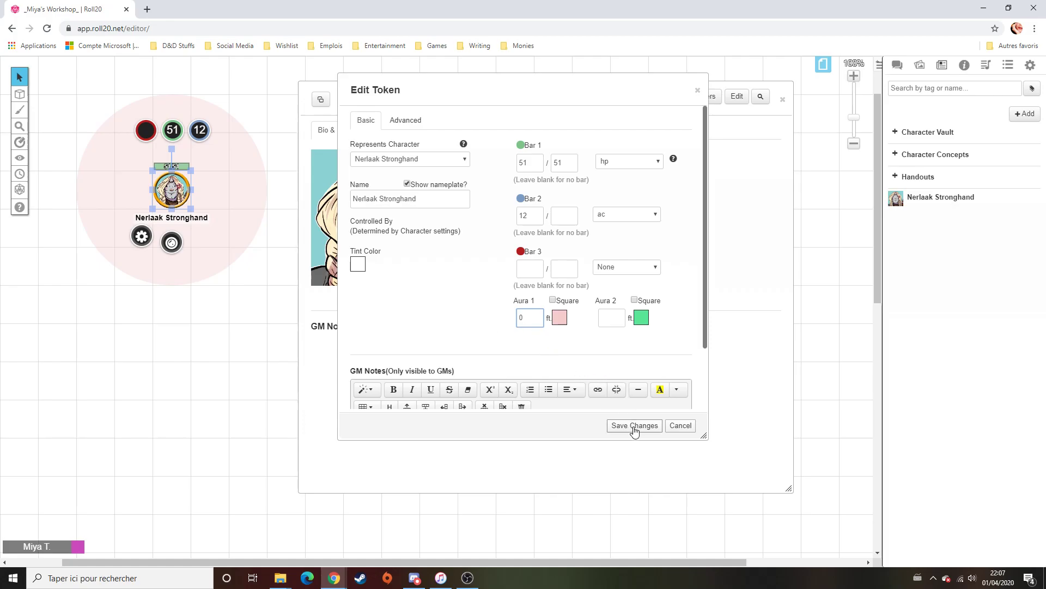
Enable Has Sight in the token's advanced settings and save the changes
{"action": "left_click", "coordinate": [405, 120]}
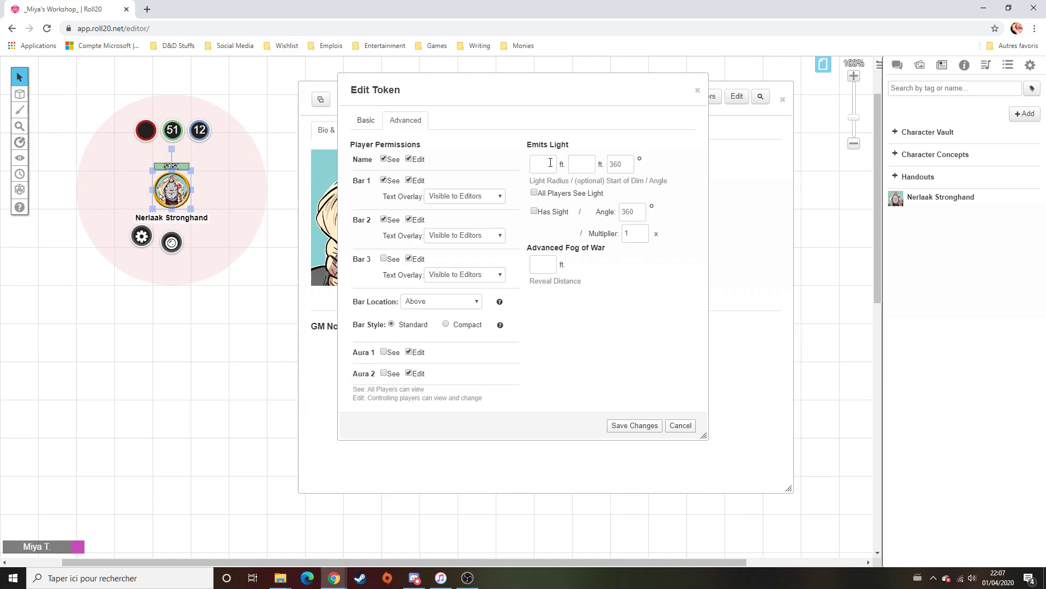
{"action": "left_click", "coordinate": [366, 119]}
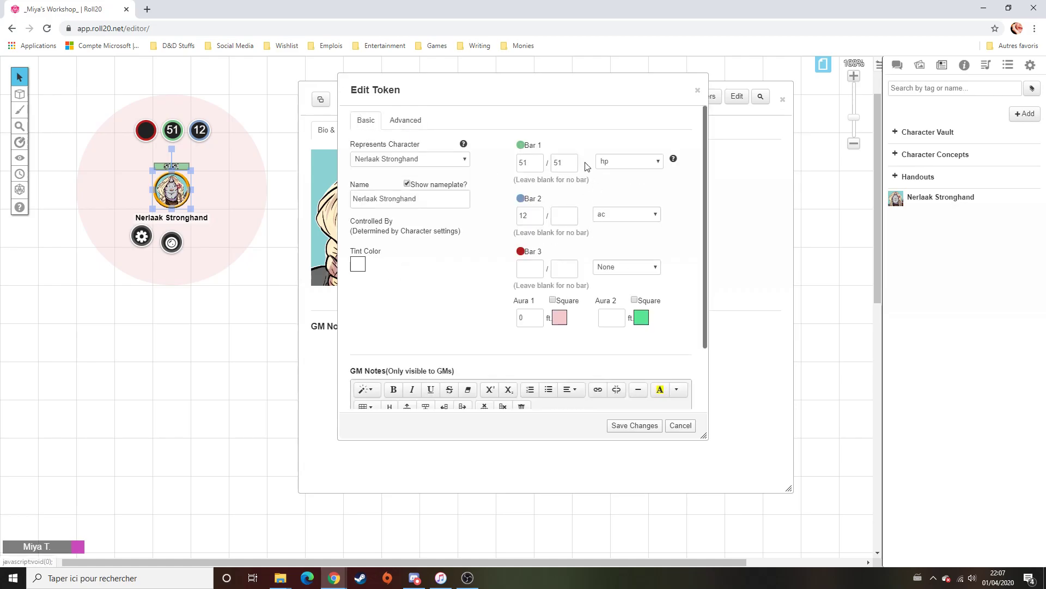
{"action": "left_click", "coordinate": [413, 121]}
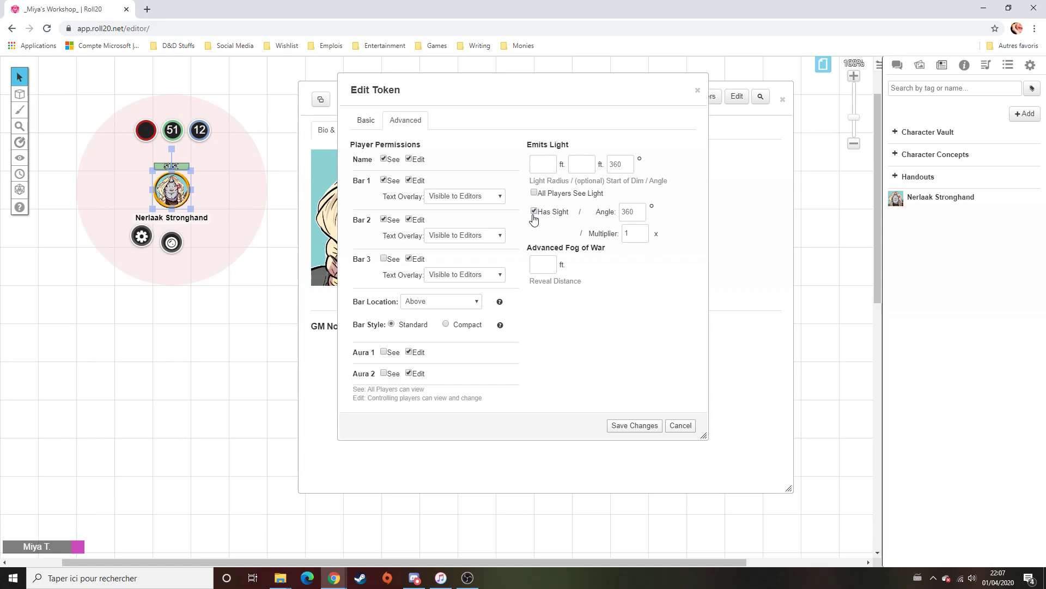
{"action": "left_click", "coordinate": [545, 167]}
{"action": "left_click", "coordinate": [635, 426]}
Turn off Global Illumination for dynamic lighting in the Character Vault page settings and confirm
{"action": "left_click", "coordinate": [829, 63]}
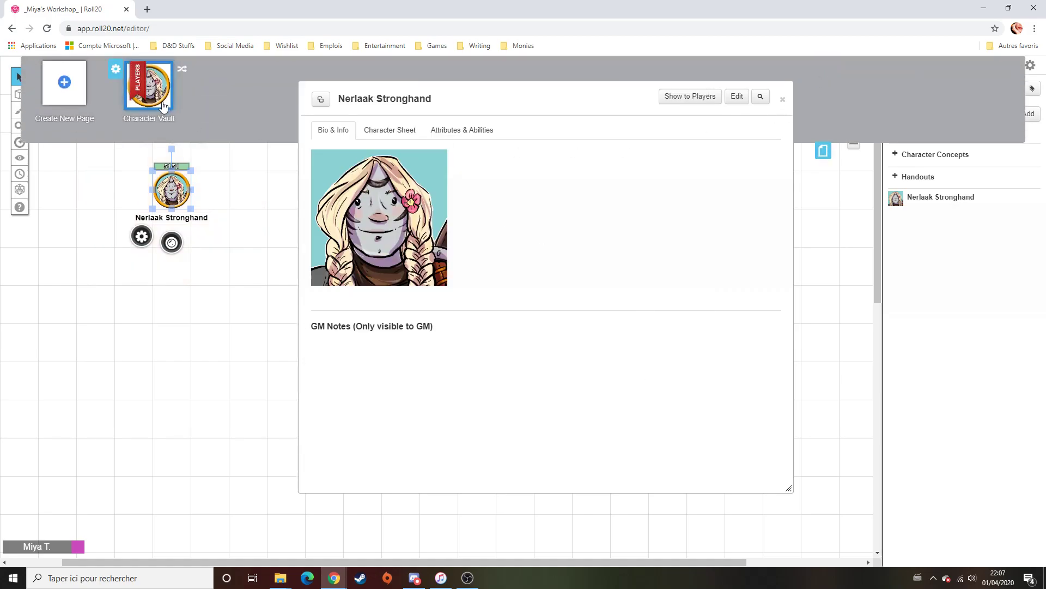
{"action": "left_click", "coordinate": [122, 72]}
{"action": "scroll", "coordinate": [506, 340], "scroll_direction": "down", "scroll_amount": 1}
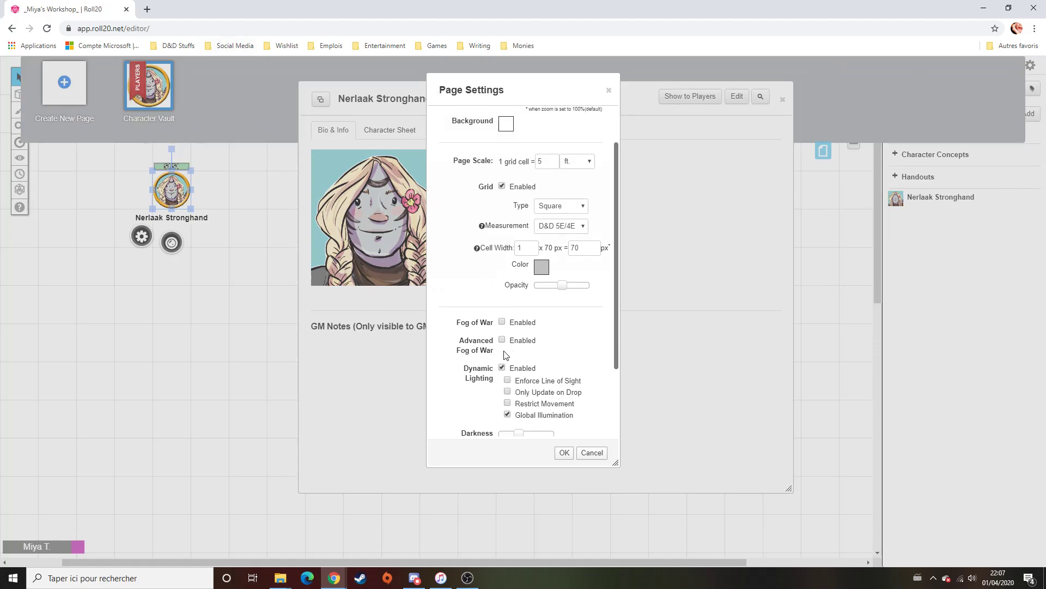
{"action": "left_click", "coordinate": [564, 452]}
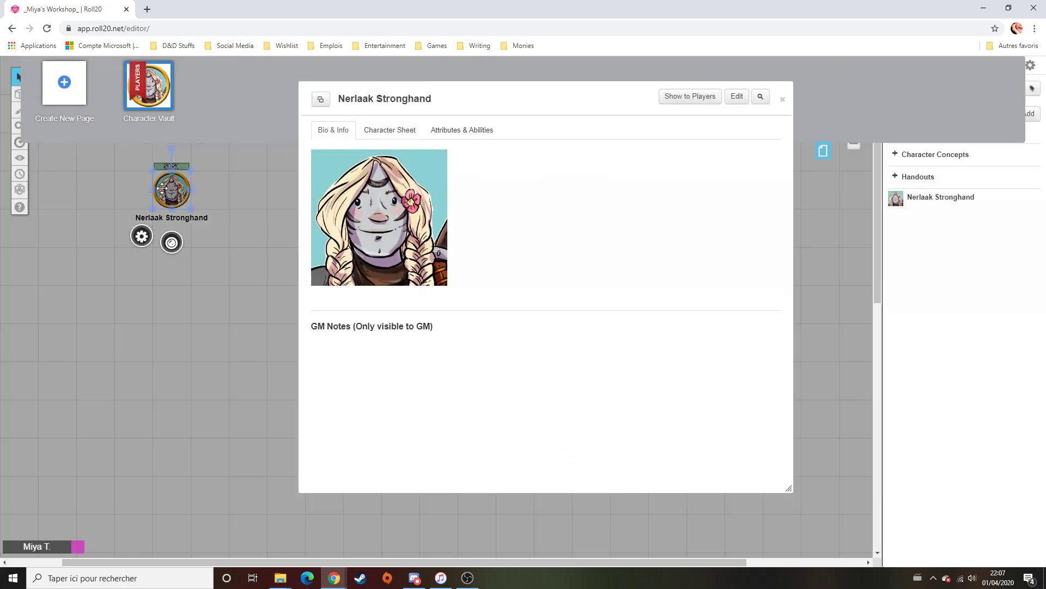
Make the token emit light with a 30 ft radius and a Start of Dim of 60 ft, and save
{"action": "left_click", "coordinate": [141, 236]}
{"action": "left_click", "coordinate": [541, 166]}
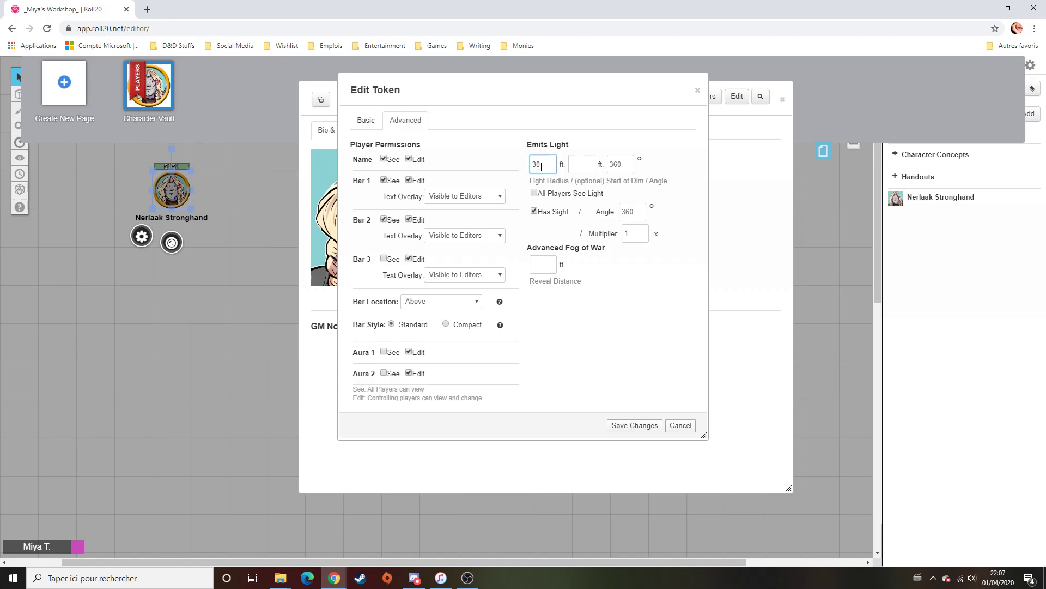
{"action": "key", "text": "Tab"}
{"action": "left_click", "coordinate": [634, 428]}
Set the token's light radius to 60 ft and its Start of Dim to 30 ft, and save
{"action": "left_click", "coordinate": [142, 236]}
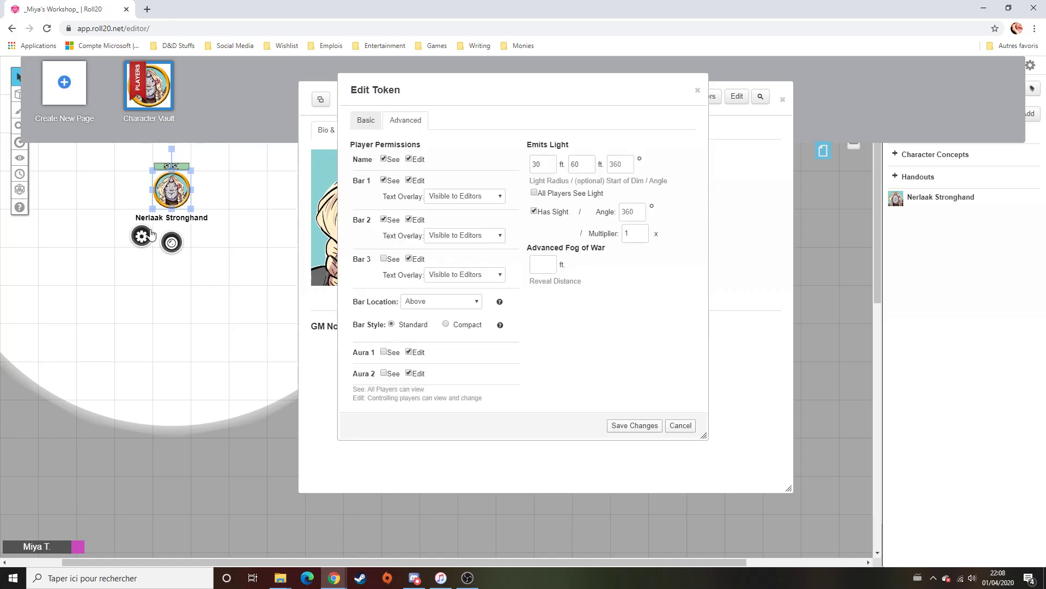
{"action": "double_click", "coordinate": [541, 165]}
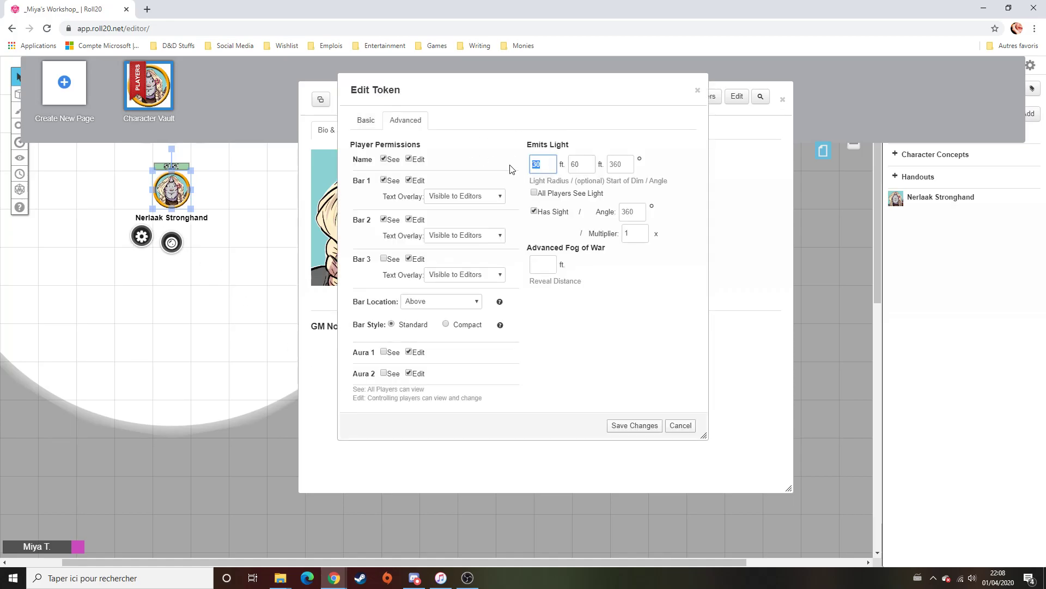
{"action": "type", "text": "6"}
{"action": "double_click", "coordinate": [573, 165]}
{"action": "type", "text": "30"}
{"action": "left_click", "coordinate": [635, 424]}
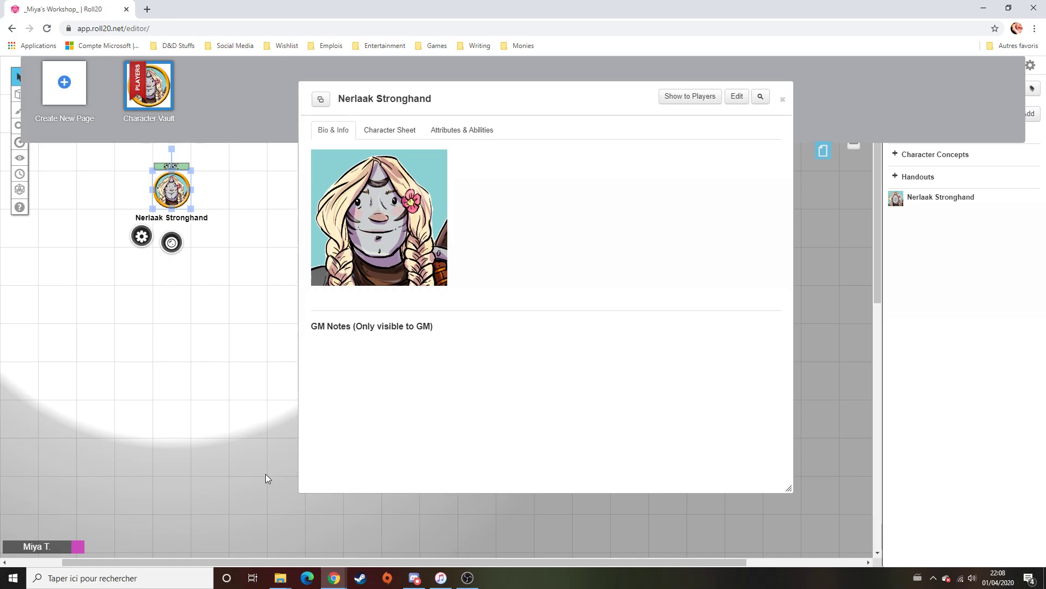
Move the character sheet window off the lit area, and set the token's light radius to 10 ft with Start of Dim at 5 ft
{"action": "scroll", "coordinate": [158, 404], "scroll_direction": "up", "scroll_amount": 2}
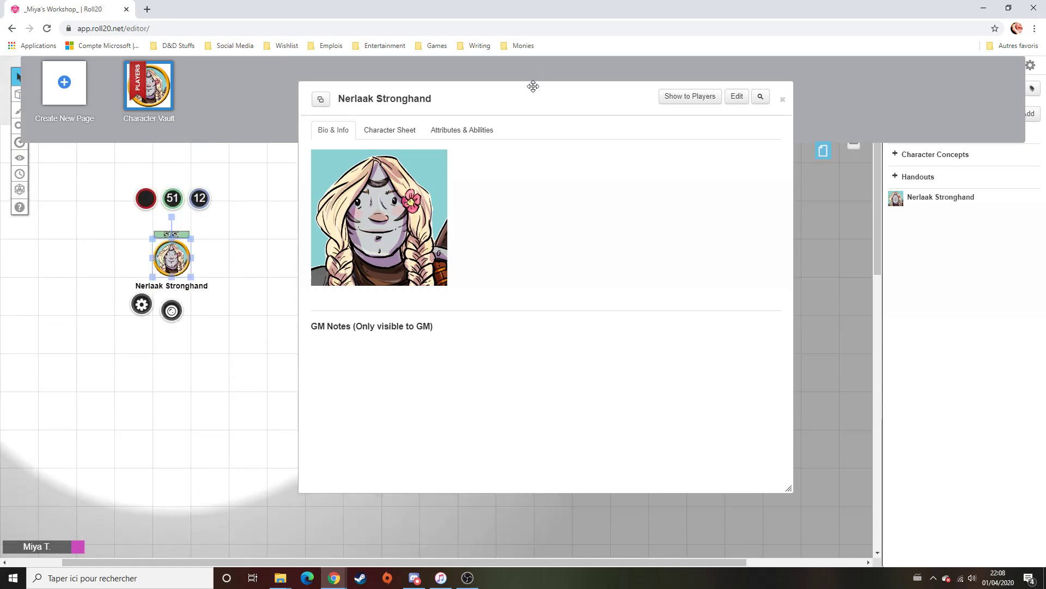
{"action": "left_click_drag", "start_coordinate": [543, 98], "coordinate": [670, 77]}
{"action": "left_click", "coordinate": [141, 304]}
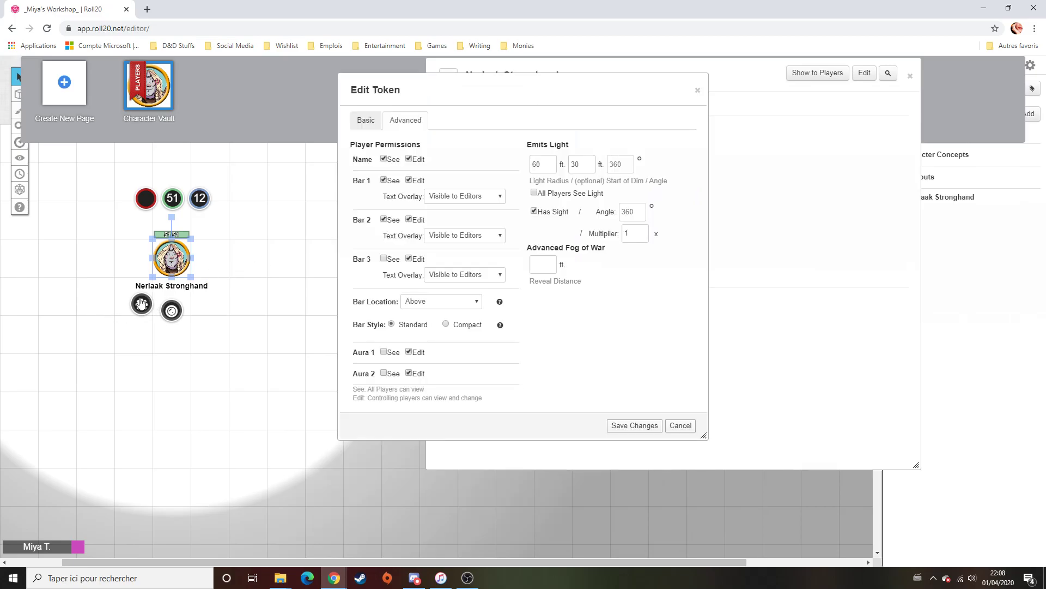
{"action": "double_click", "coordinate": [528, 164]}
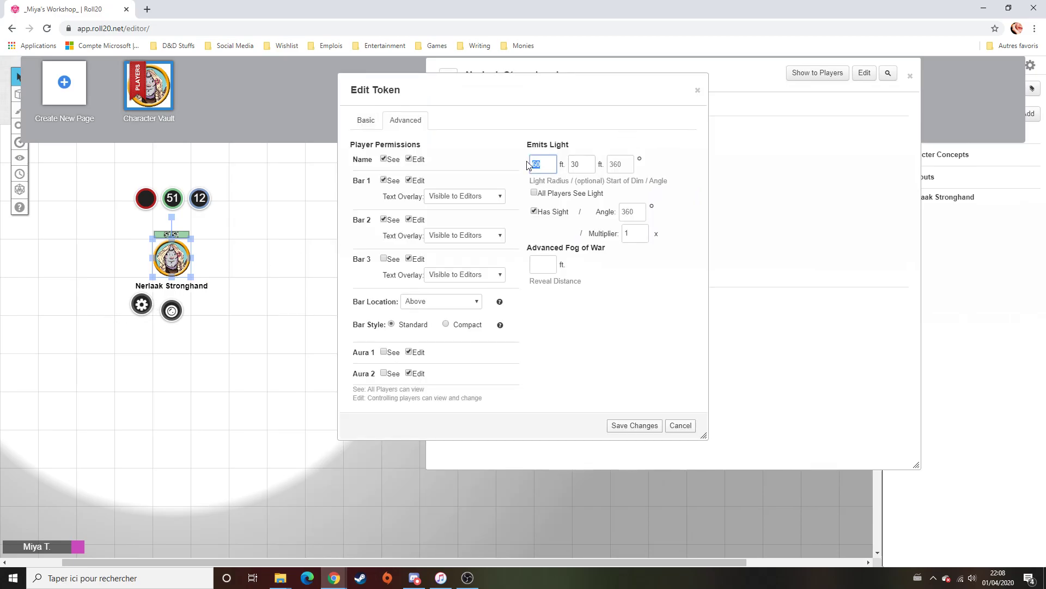
{"action": "type", "text": "10"}
{"action": "double_click", "coordinate": [571, 164]}
{"action": "type", "text": "5"}
{"action": "left_click", "coordinate": [628, 426]}
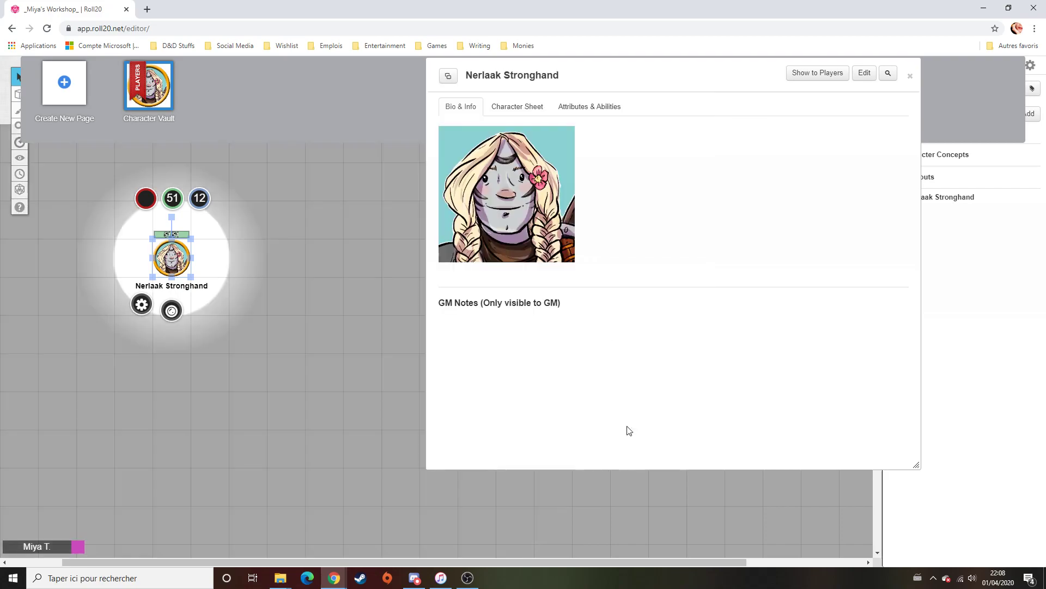
Set the token's light radius to 30 ft and its Start of Dim to 15 ft, and save
{"action": "left_click", "coordinate": [140, 304]}
{"action": "double_click", "coordinate": [535, 164]}
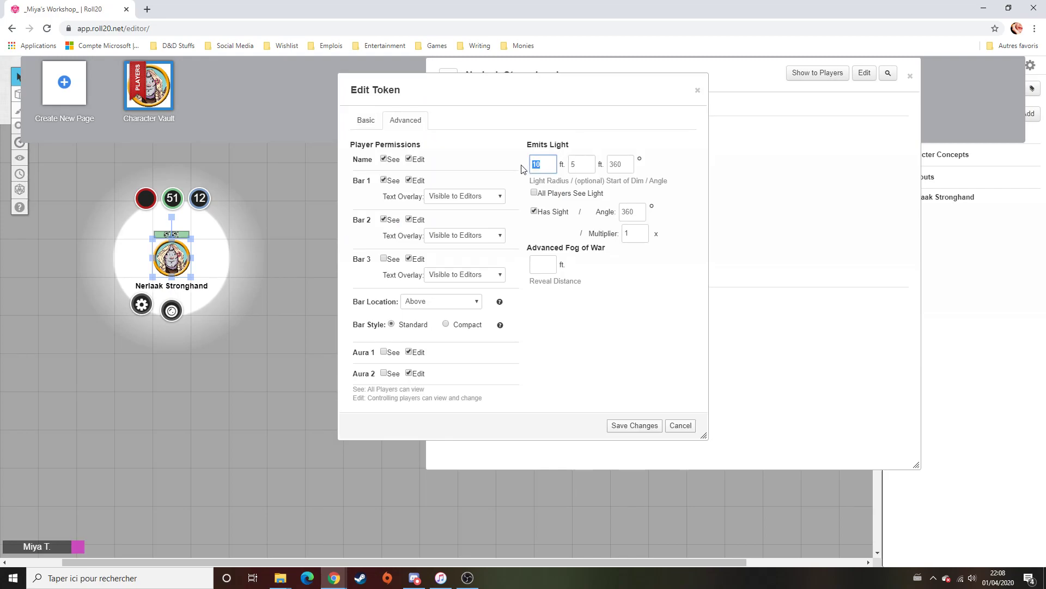
{"action": "type", "text": "30"}
{"action": "key", "text": "Tab"}
{"action": "type", "text": "15"}
{"action": "left_click", "coordinate": [634, 426]}
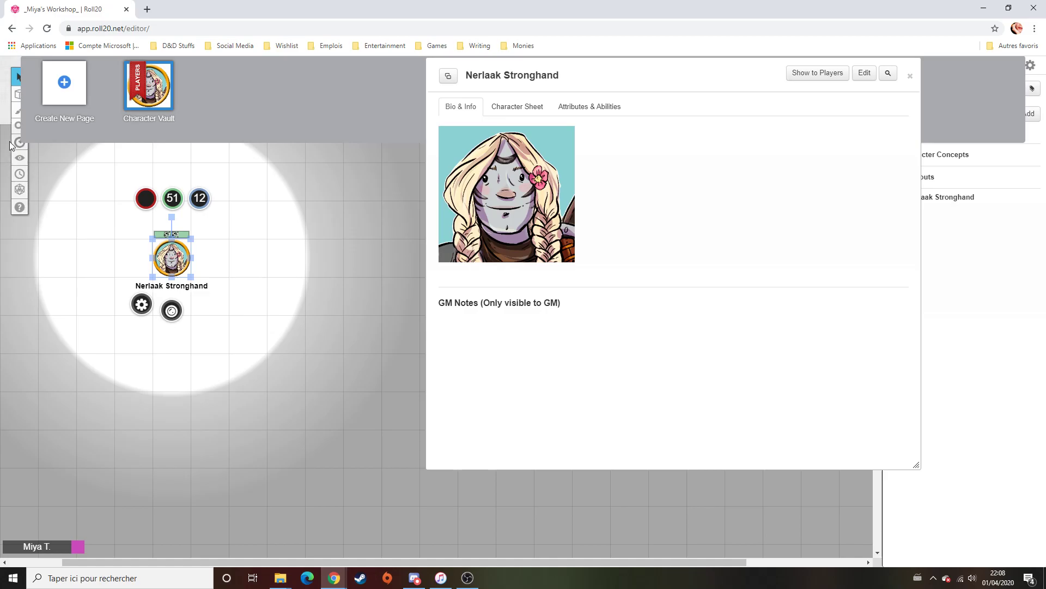
Measure the distance from the token diagonally to the outer edge of its dim light
{"action": "left_click", "coordinate": [115, 188]}
{"action": "left_click_drag", "start_coordinate": [172, 257], "coordinate": [354, 451]}
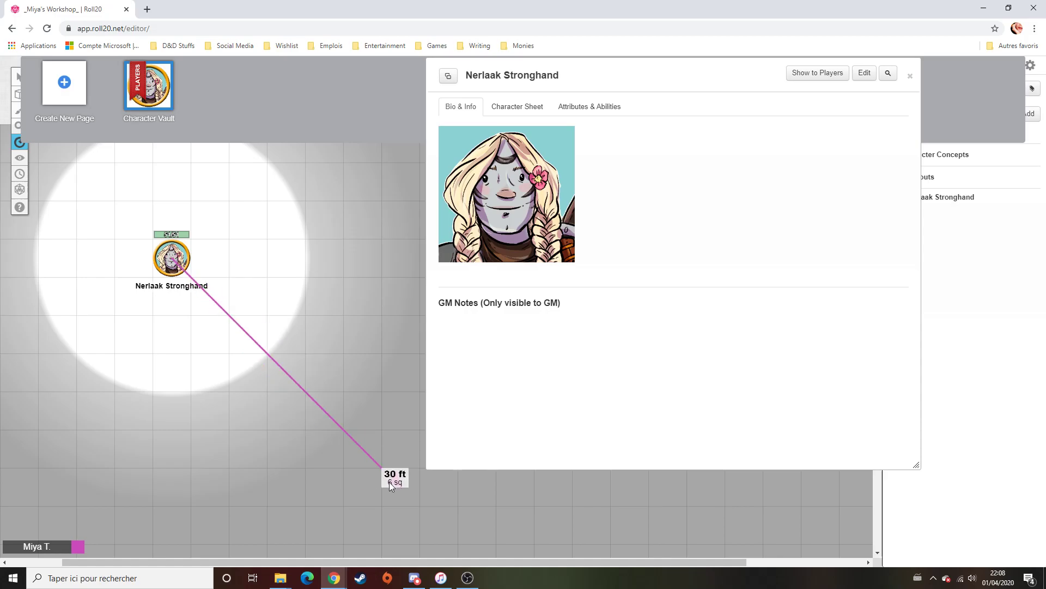
{"action": "left_click_drag", "start_coordinate": [389, 481], "coordinate": [389, 481]}
{"action": "scroll", "coordinate": [389, 482], "scroll_direction": "down", "scroll_amount": 5}
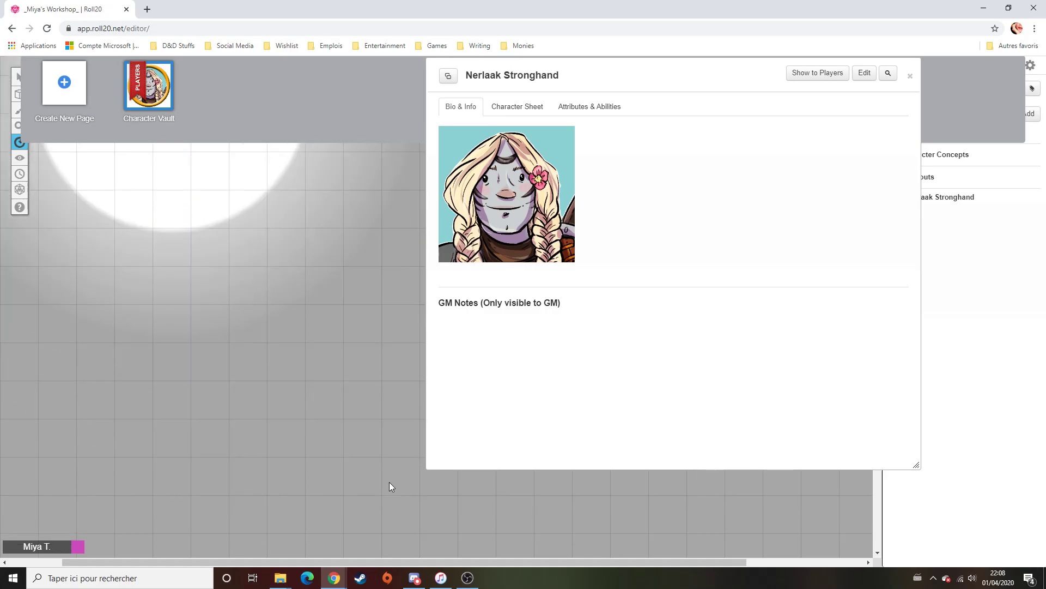
Move the token around the map with the Select tool, placing it one grid cell right of its original position
{"action": "scroll", "coordinate": [389, 482], "scroll_direction": "up", "scroll_amount": 4}
{"action": "left_click", "coordinate": [18, 76]}
{"action": "left_click_drag", "start_coordinate": [175, 180], "coordinate": [170, 259]}
{"action": "scroll", "coordinate": [306, 284], "scroll_direction": "up", "scroll_amount": 2}
{"action": "left_click_drag", "start_coordinate": [174, 328], "coordinate": [210, 253]}
Set the token's light radius to 60 ft with Start of Dim at 0 ft, save, and move the token one cell diagonally up-right
{"action": "left_click", "coordinate": [180, 304]}
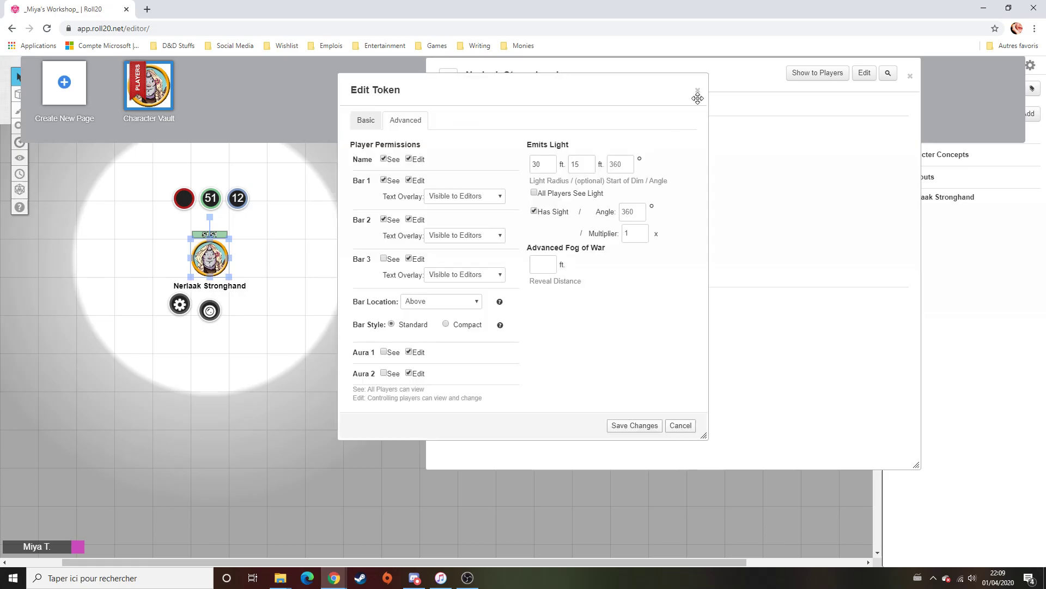
{"action": "left_click_drag", "start_coordinate": [549, 165], "coordinate": [513, 171]}
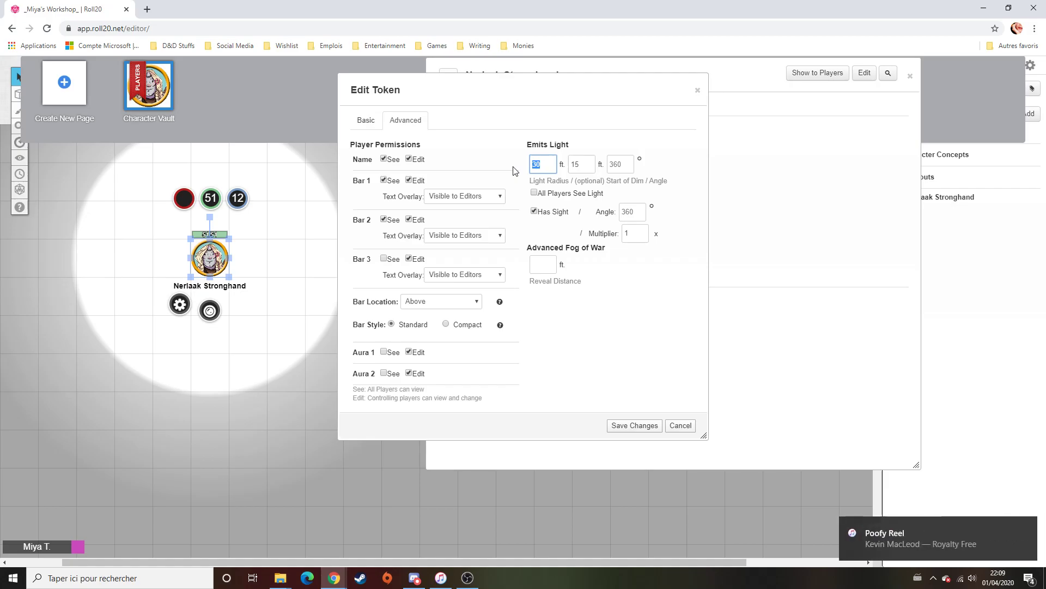
{"action": "type", "text": "60"}
{"action": "left_click_drag", "start_coordinate": [580, 166], "coordinate": [567, 172]}
{"action": "type", "text": "0"}
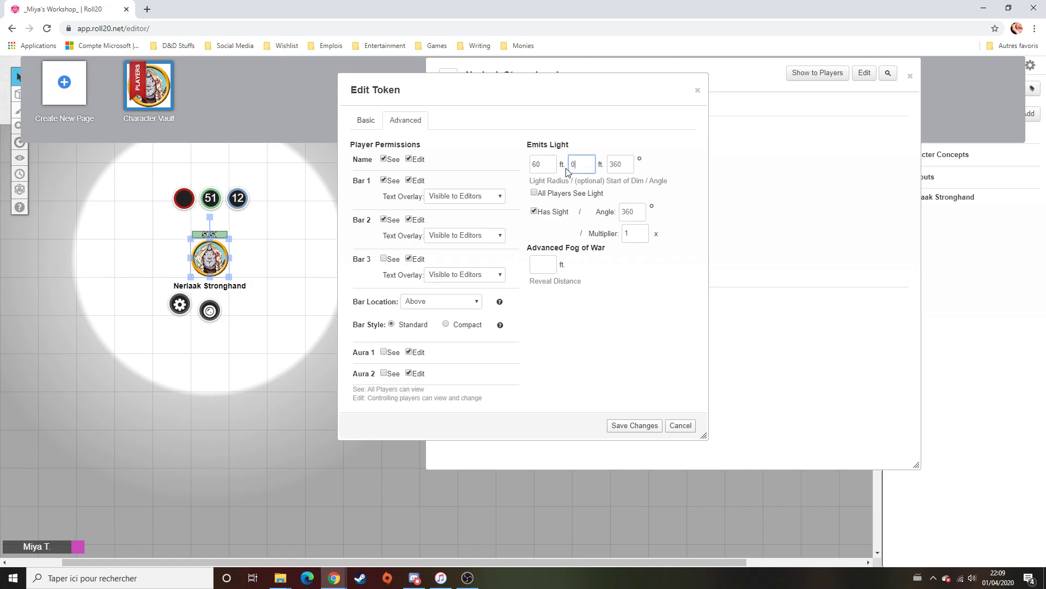
{"action": "left_click_drag", "start_coordinate": [545, 163], "coordinate": [526, 169]}
{"action": "left_click", "coordinate": [594, 163]}
{"action": "left_click", "coordinate": [634, 427]}
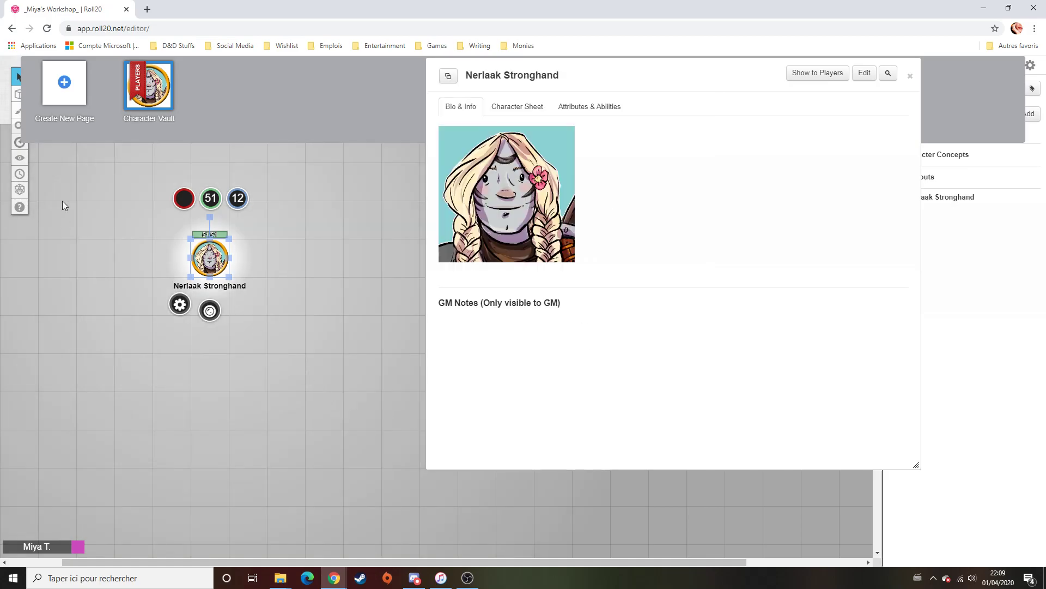
{"action": "left_click_drag", "start_coordinate": [208, 261], "coordinate": [262, 247]}
Set the token's light radius to 0 ft and its Start of Dim to 60 ft, and save
{"action": "left_click", "coordinate": [218, 266]}
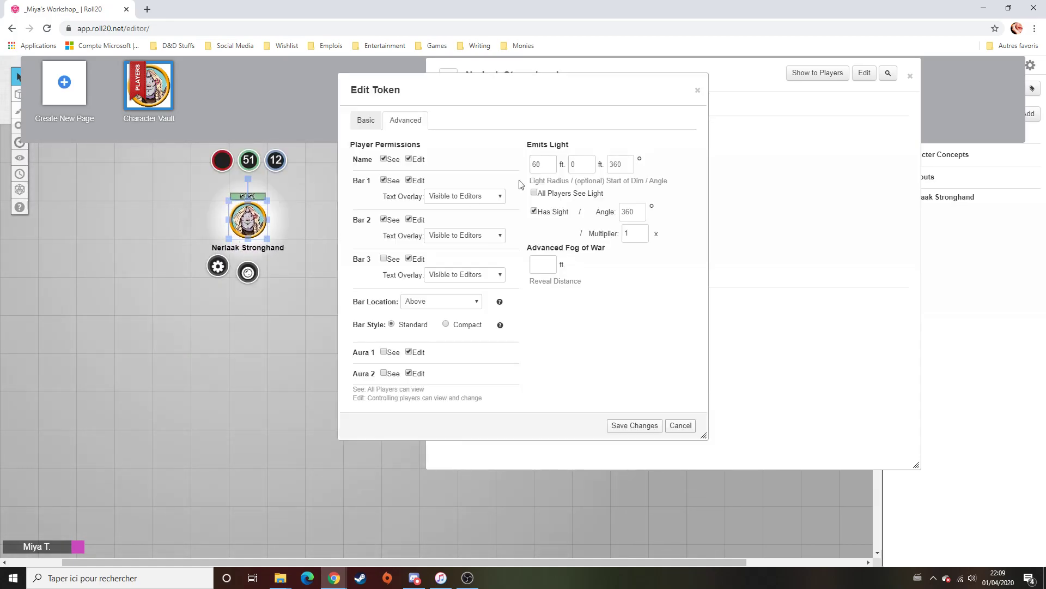
{"action": "double_click", "coordinate": [543, 164]}
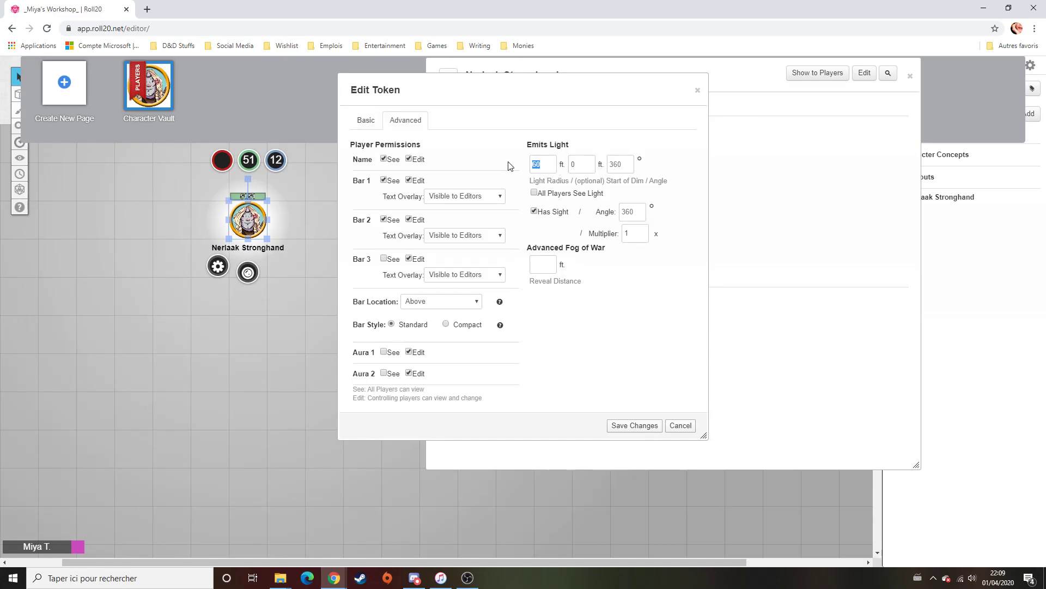
{"action": "type", "text": "0"}
{"action": "key", "text": "Tab"}
{"action": "type", "text": "60"}
{"action": "left_click", "coordinate": [636, 426]}
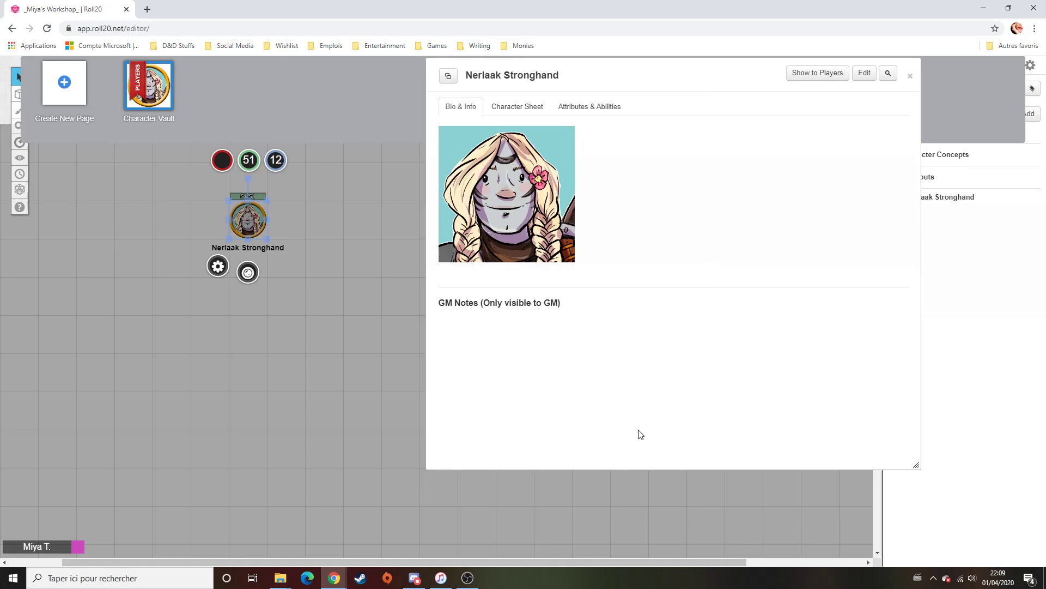
Set the token's light radius to 60 ft with Start of Dim at 60 ft, and save the token settings
{"action": "left_click", "coordinate": [212, 264]}
{"action": "double_click", "coordinate": [537, 164]}
{"action": "type", "text": "60"}
{"action": "key", "text": "Tab"}
{"action": "type", "text": "55"}
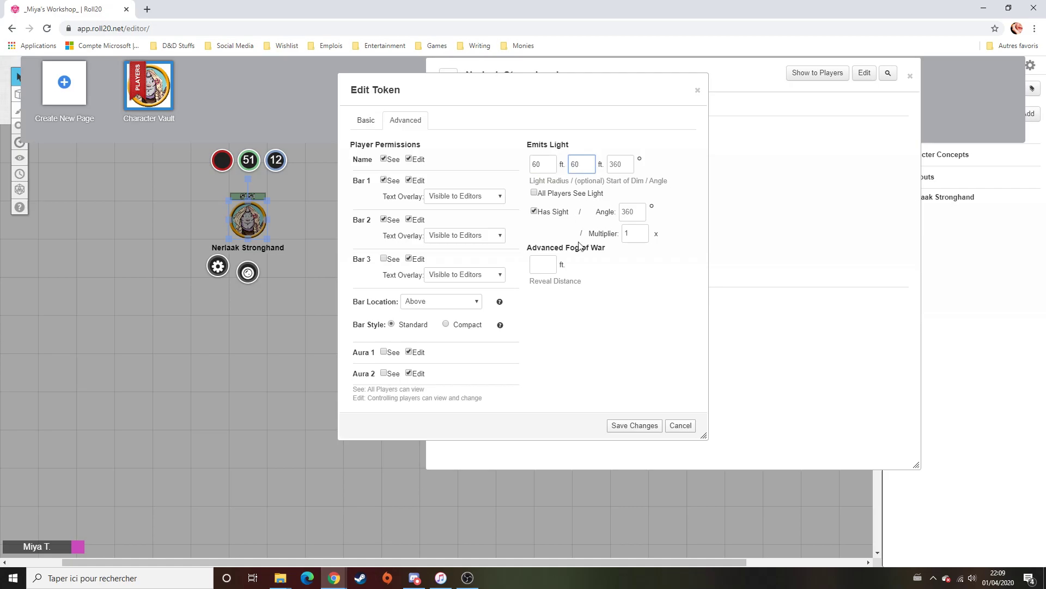
{"action": "left_click", "coordinate": [640, 429]}
Measure from the token to the edge of its light, and move the token one grid cell down
{"action": "mouse_move", "coordinate": [18, 150]}
{"action": "left_click_drag", "start_coordinate": [248, 220], "coordinate": [661, 543]}
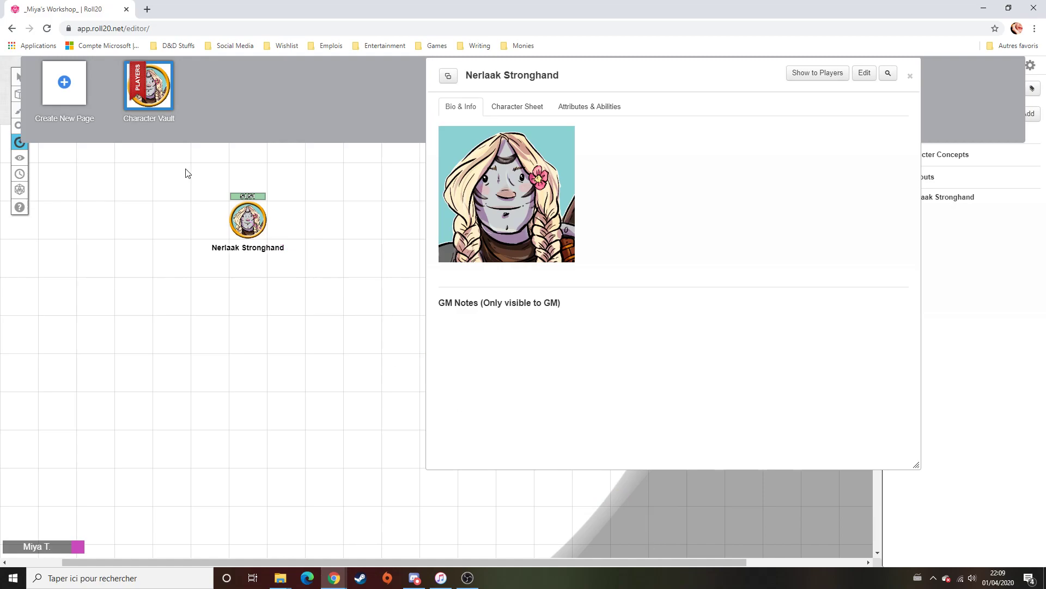
{"action": "left_click", "coordinate": [18, 76]}
{"action": "left_click_drag", "start_coordinate": [264, 222], "coordinate": [267, 269]}
Set the Start of Dim for the token's light to 30 ft, save, and inspect the dim area below the token
{"action": "left_click", "coordinate": [218, 303]}
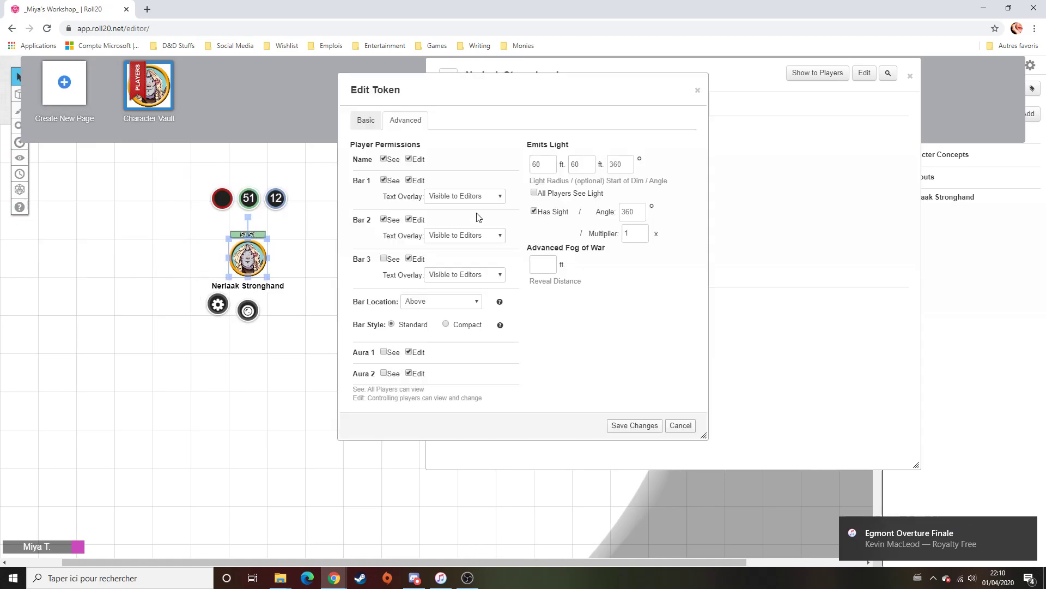
{"action": "left_click", "coordinate": [567, 166]}
{"action": "double_click", "coordinate": [569, 165]}
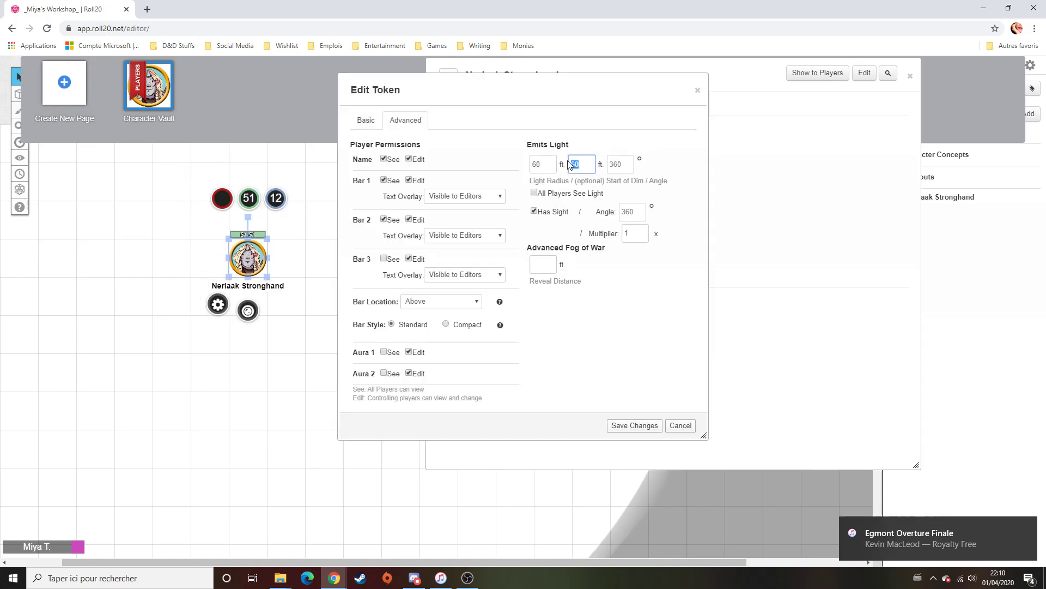
{"action": "type", "text": "30"}
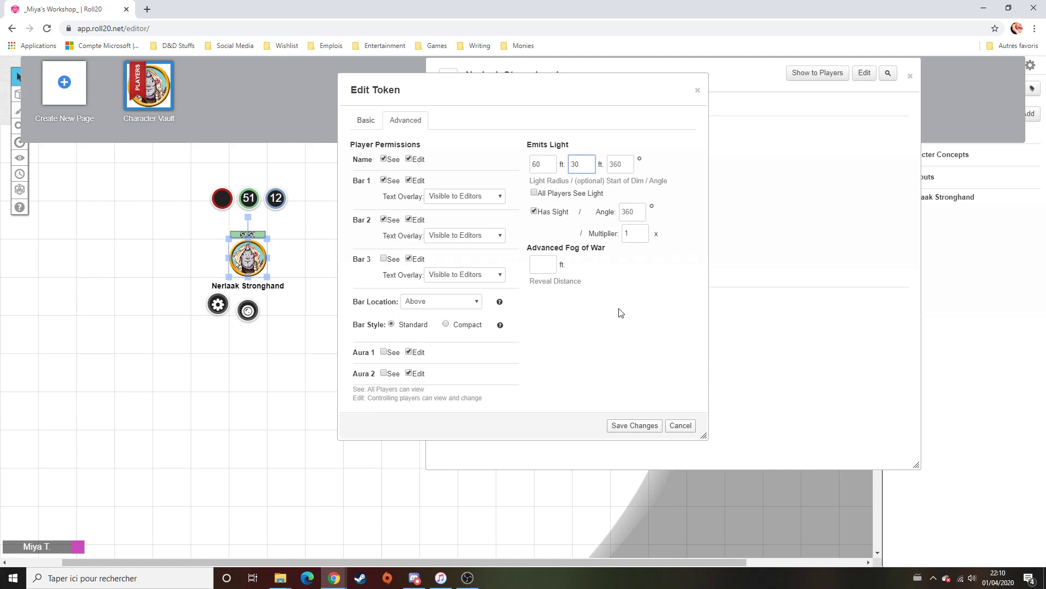
{"action": "left_click", "coordinate": [623, 427]}
{"action": "scroll", "coordinate": [258, 372], "scroll_direction": "down", "scroll_amount": 3}
{"action": "scroll", "coordinate": [259, 372], "scroll_direction": "down", "scroll_amount": 4}
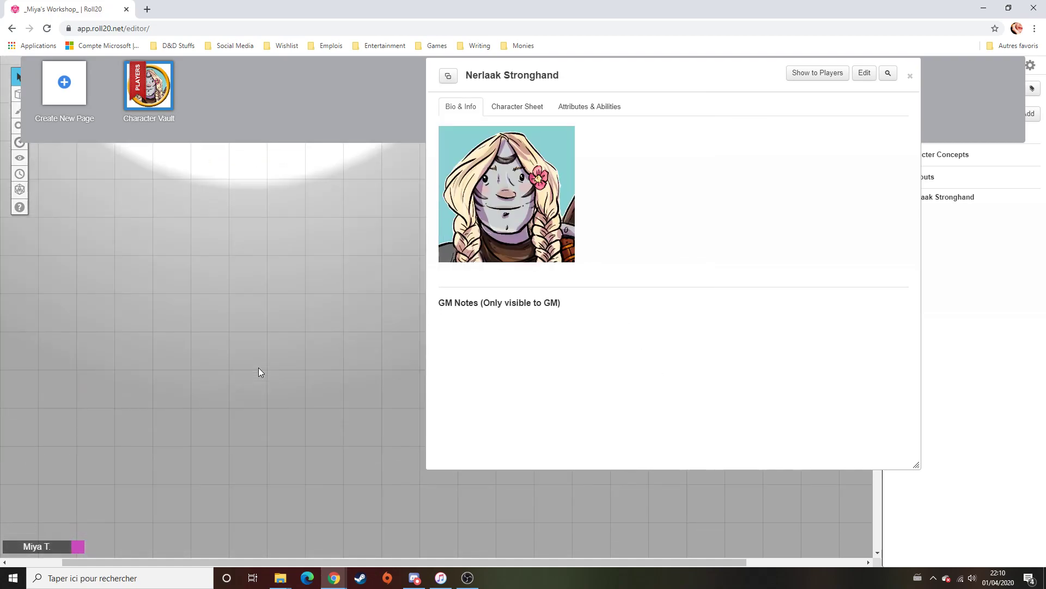
Move the token around the map to examine how its bright and dim light travels with it
{"action": "scroll", "coordinate": [258, 372], "scroll_direction": "up", "scroll_amount": 4}
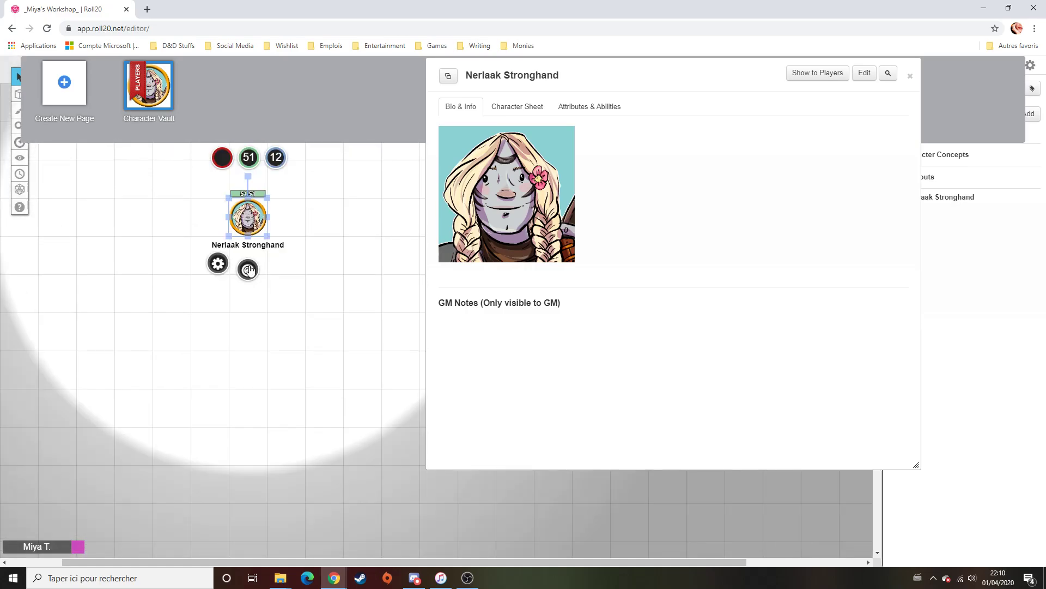
{"action": "left_click_drag", "start_coordinate": [244, 218], "coordinate": [534, 526]}
{"action": "left_click", "coordinate": [18, 142]}
{"action": "left_click", "coordinate": [19, 80]}
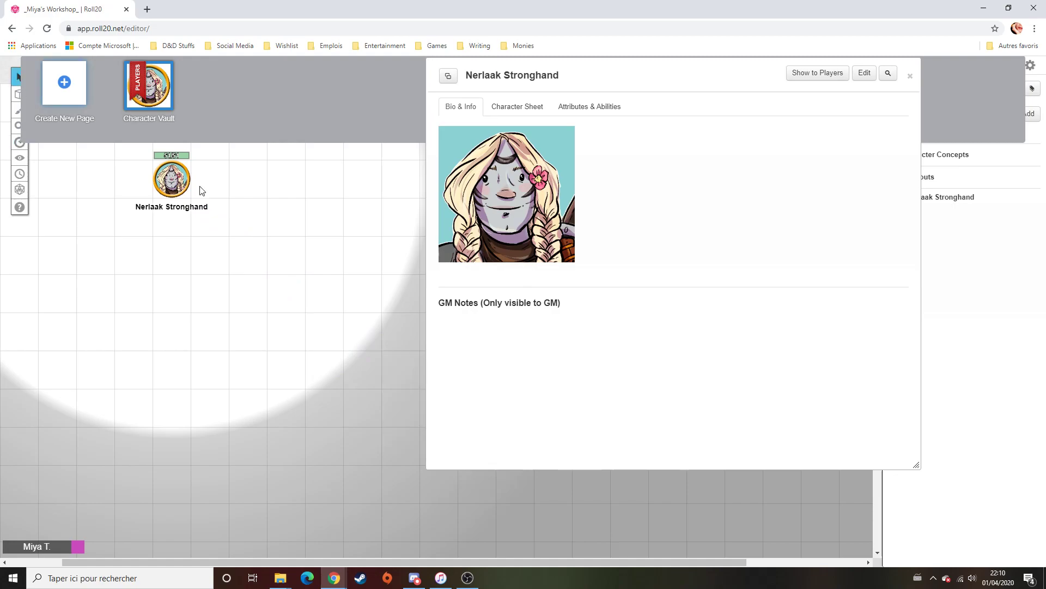
{"action": "left_click_drag", "start_coordinate": [173, 180], "coordinate": [294, 331]}
{"action": "left_click_drag", "start_coordinate": [262, 265], "coordinate": [255, 244]}
{"action": "left_click", "coordinate": [215, 317]}
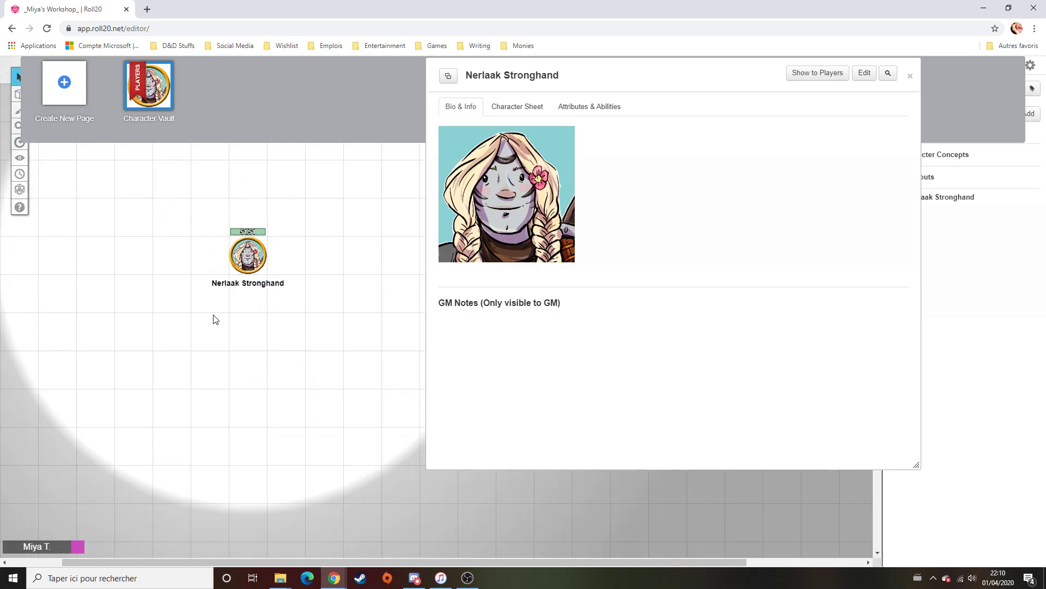
Set the token's emitted light angle to 60 degrees, save, and move the token to inspect the light cone
{"action": "left_click", "coordinate": [217, 290]}
{"action": "left_click", "coordinate": [217, 301]}
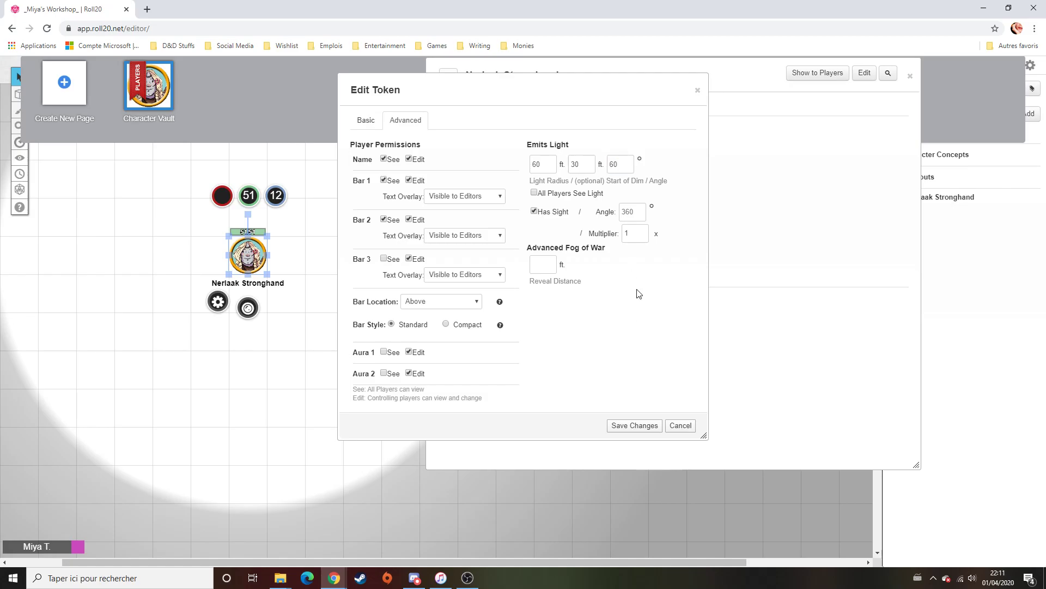
{"action": "left_click", "coordinate": [622, 428]}
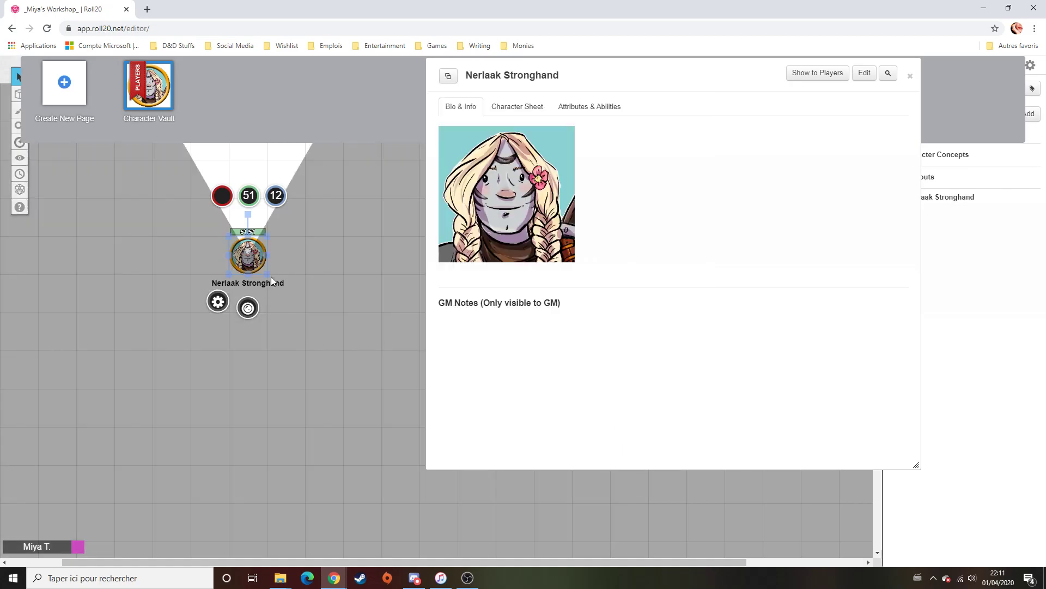
{"action": "left_click_drag", "start_coordinate": [253, 249], "coordinate": [250, 406]}
{"action": "left_click_drag", "start_coordinate": [247, 450], "coordinate": [209, 297]}
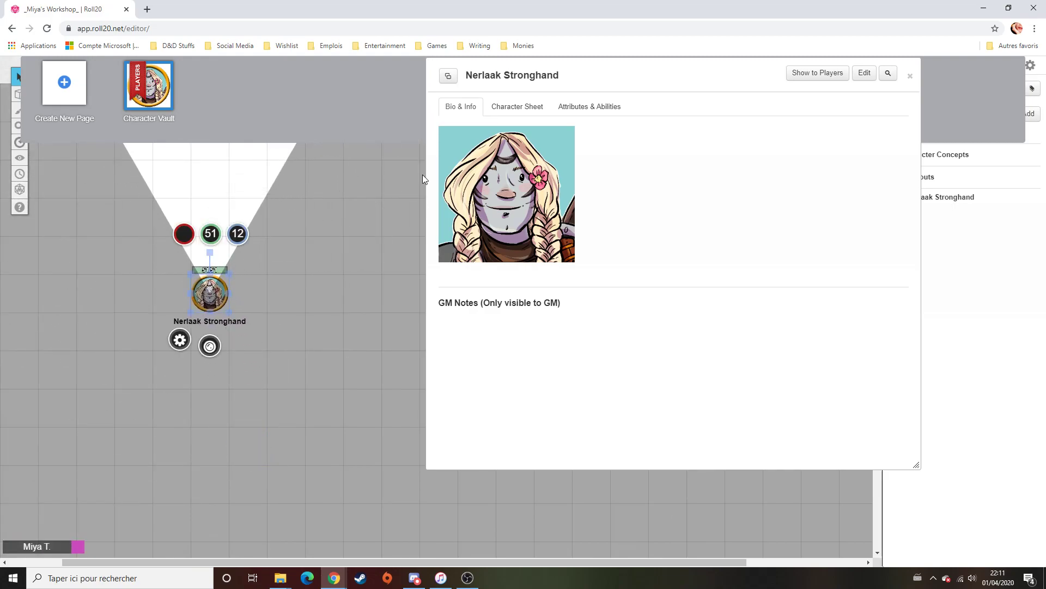
Change the Character Vault page's Dynamic Lighting options so the whole map is lit, and apply the page settings
{"action": "left_click", "coordinate": [180, 339]}
{"action": "left_click", "coordinate": [124, 72]}
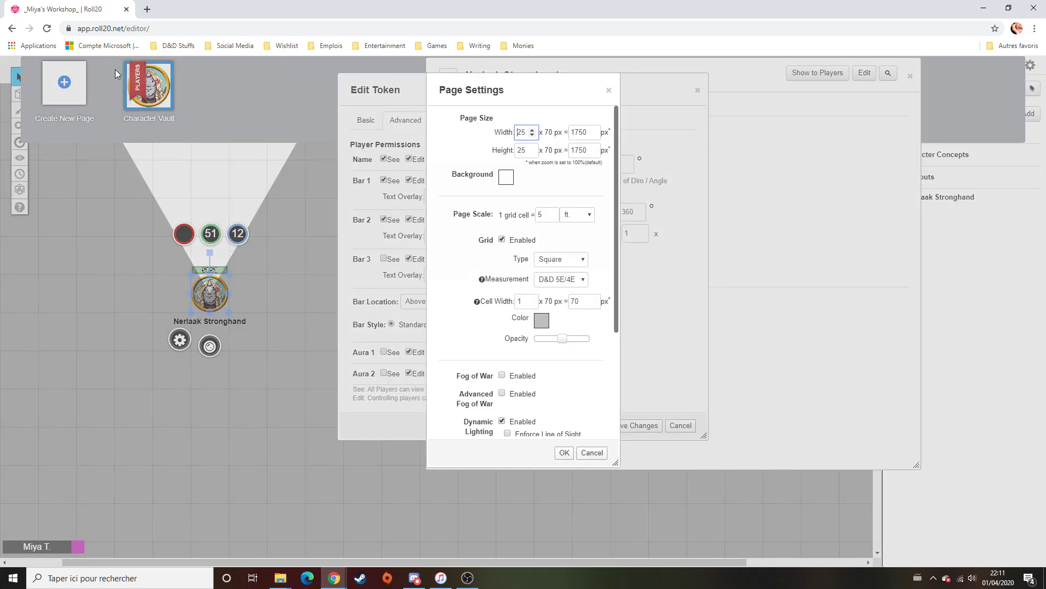
{"action": "scroll", "coordinate": [482, 363], "scroll_direction": "down", "scroll_amount": 2}
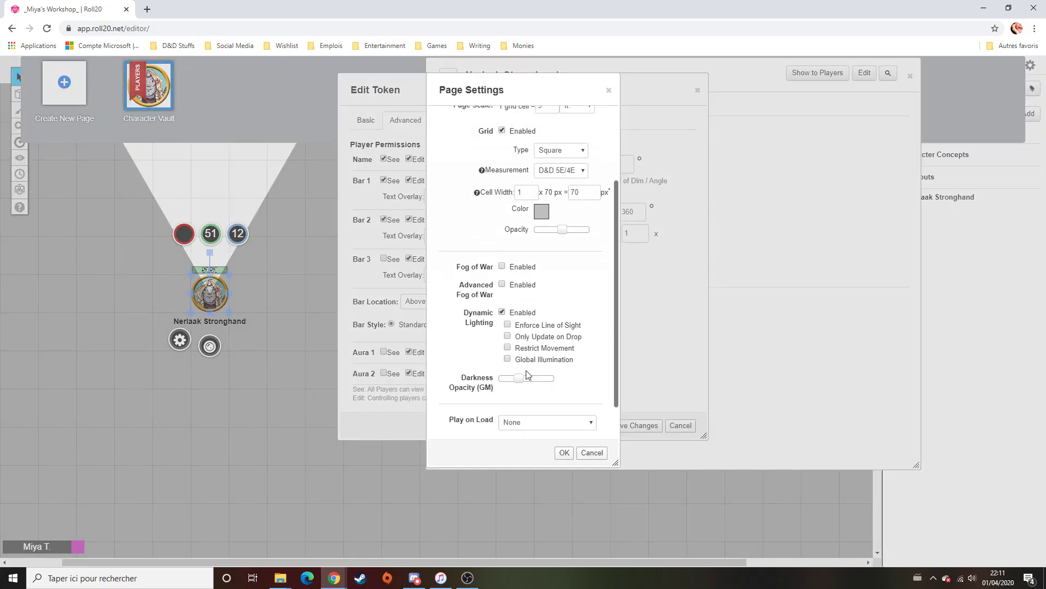
{"action": "left_click", "coordinate": [502, 313]}
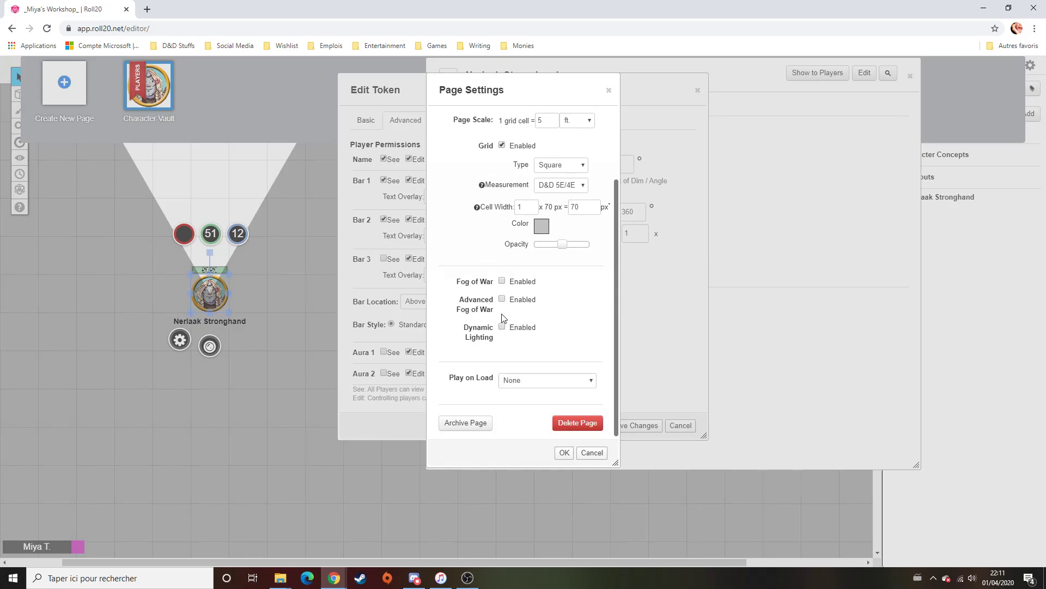
{"action": "left_click", "coordinate": [502, 325]}
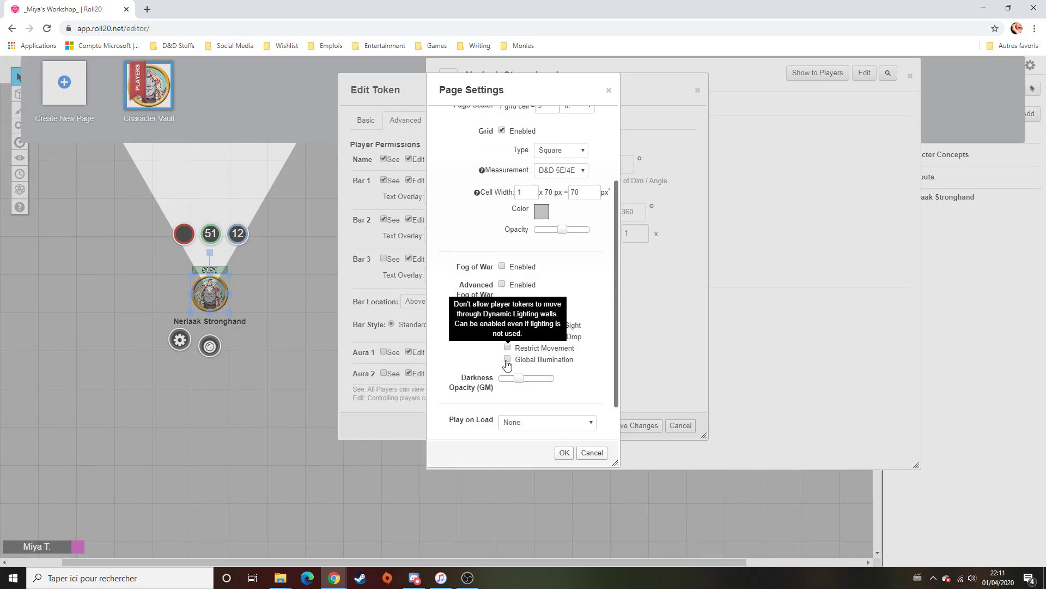
{"action": "left_click", "coordinate": [564, 452]}
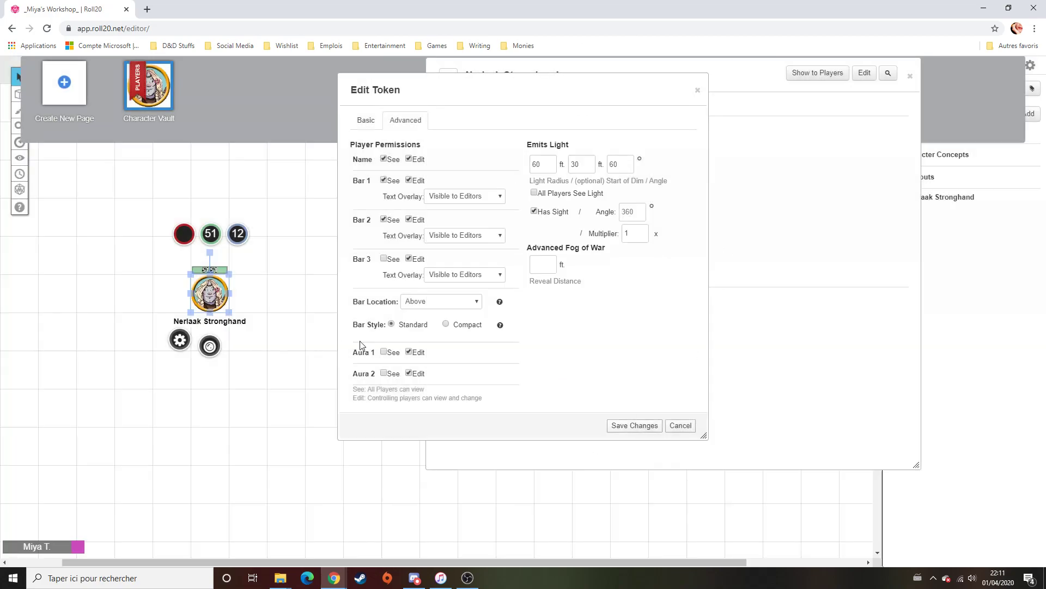
Review the token's basic settings, save them, and deselect the token
{"action": "left_click", "coordinate": [374, 121]}
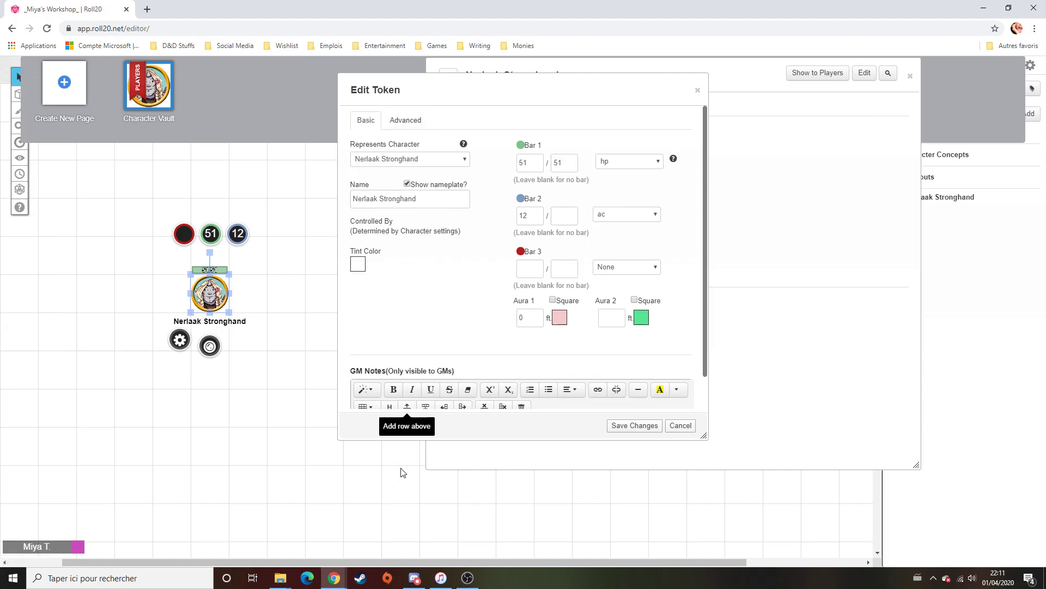
{"action": "left_click", "coordinate": [628, 422]}
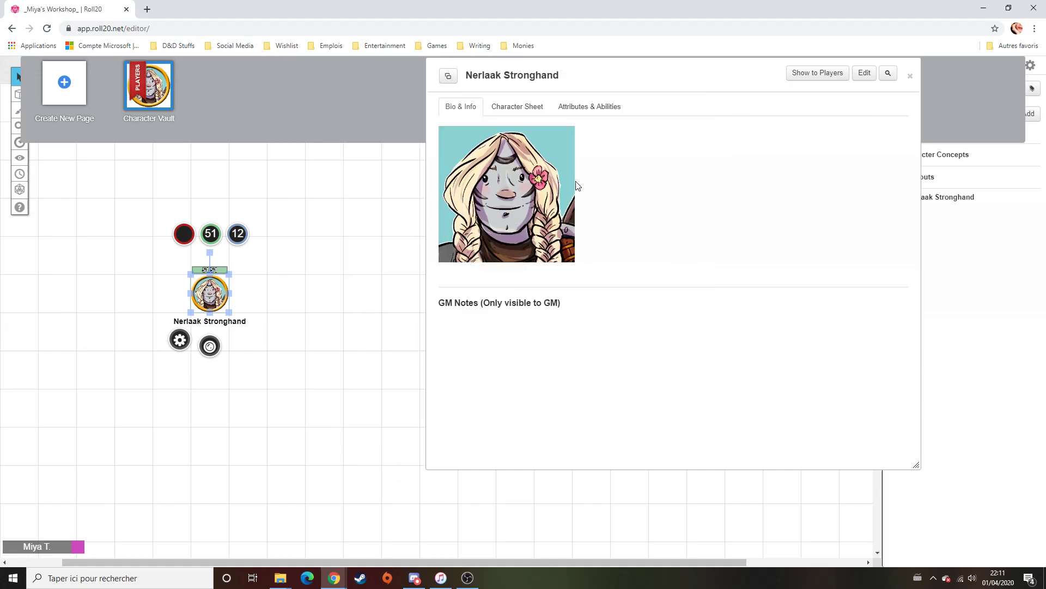
{"action": "left_click", "coordinate": [335, 389]}
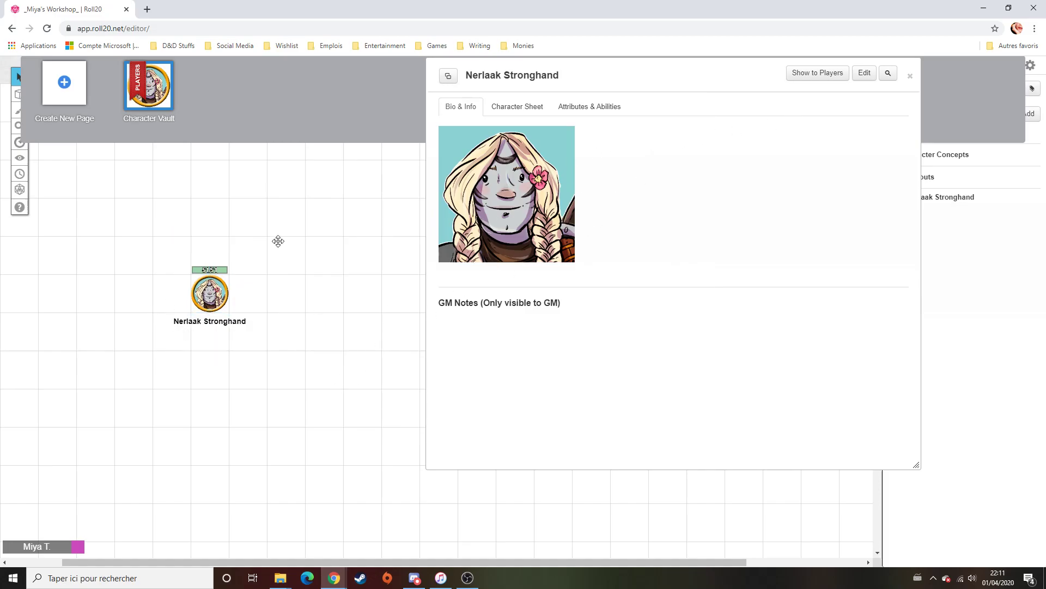
Set the current hit points to 35 on the character sheet
{"action": "left_click", "coordinate": [517, 107]}
{"action": "double_click", "coordinate": [640, 293]}
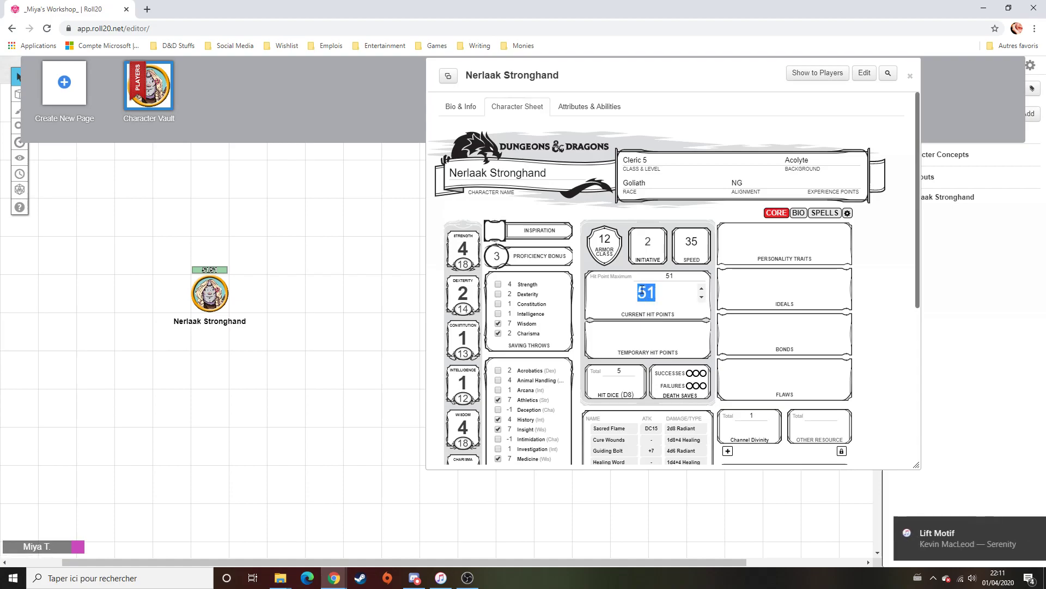
{"action": "type", "text": "35"}
{"action": "key", "text": "Return"}
{"action": "scroll", "coordinate": [643, 294], "scroll_direction": "down", "scroll_amount": 2}
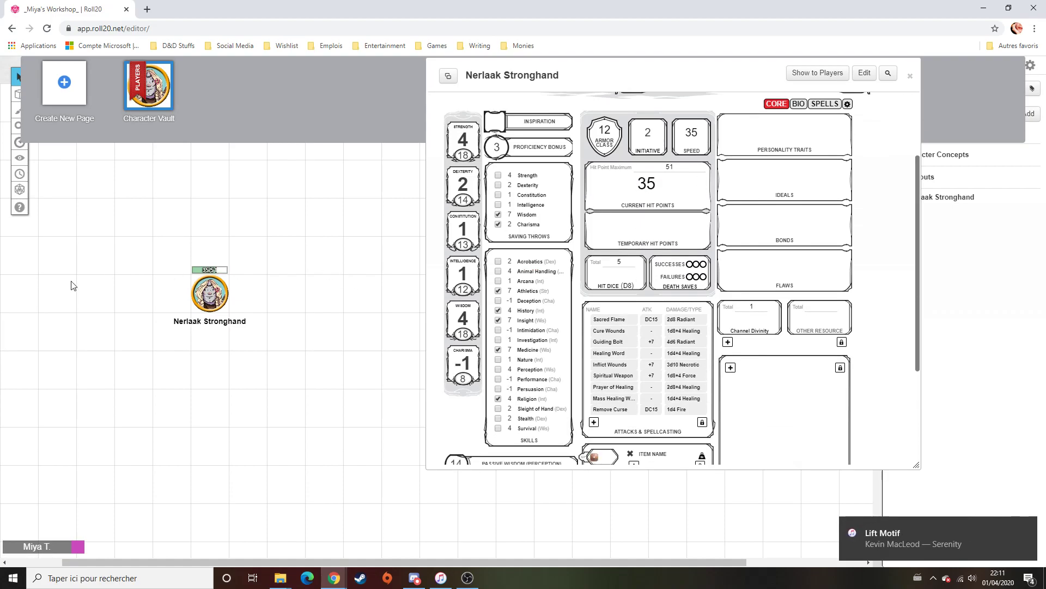
Subtract 12 from the hit points through the token's green bar, and add 20 to the same bar
{"action": "left_click", "coordinate": [202, 301]}
{"action": "left_click", "coordinate": [212, 233]}
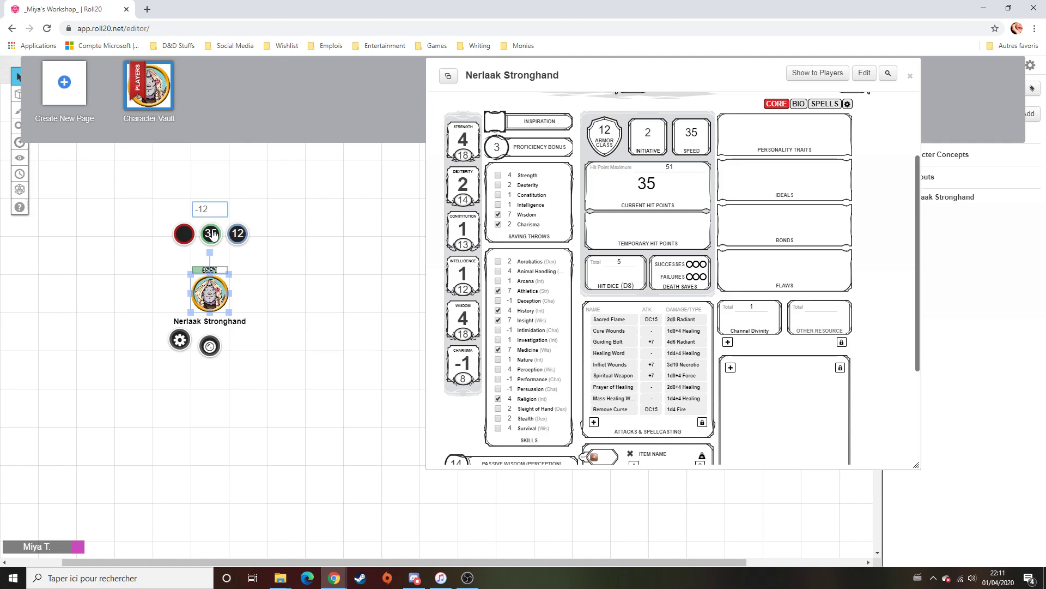
{"action": "key", "text": "Return"}
{"action": "left_click", "coordinate": [211, 236]}
{"action": "type", "text": "+20"}
{"action": "key", "text": "Return"}
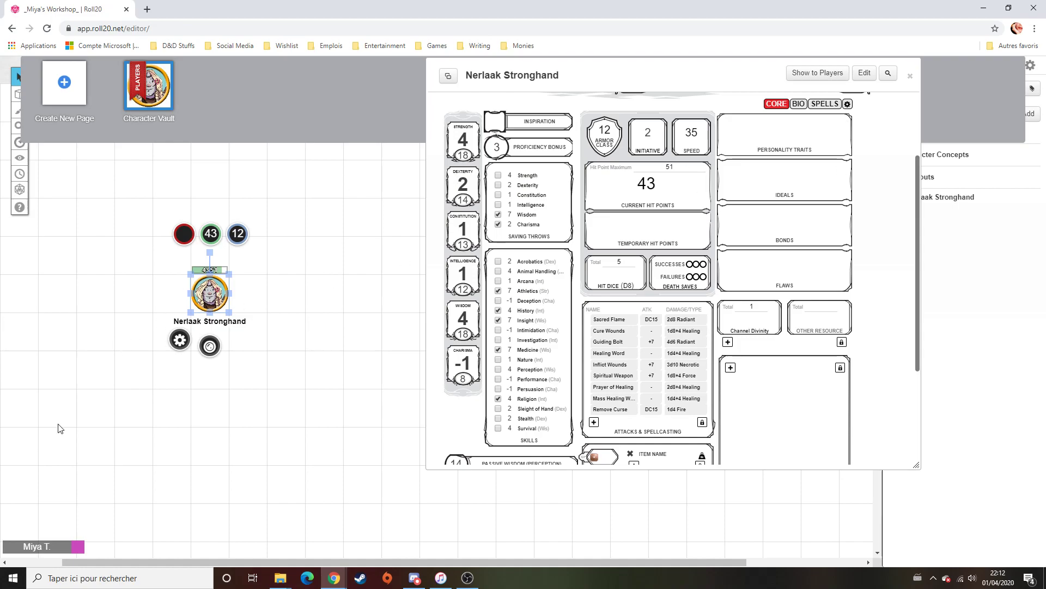
Restore the current hit points to 51 on the character sheet
{"action": "left_click_drag", "start_coordinate": [663, 185], "coordinate": [637, 186]}
{"action": "type", "text": "51"}
{"action": "key", "text": "Return"}
Create a new page, open it, and move the character sheet window aside to expose the empty grid
{"action": "left_click", "coordinate": [55, 83]}
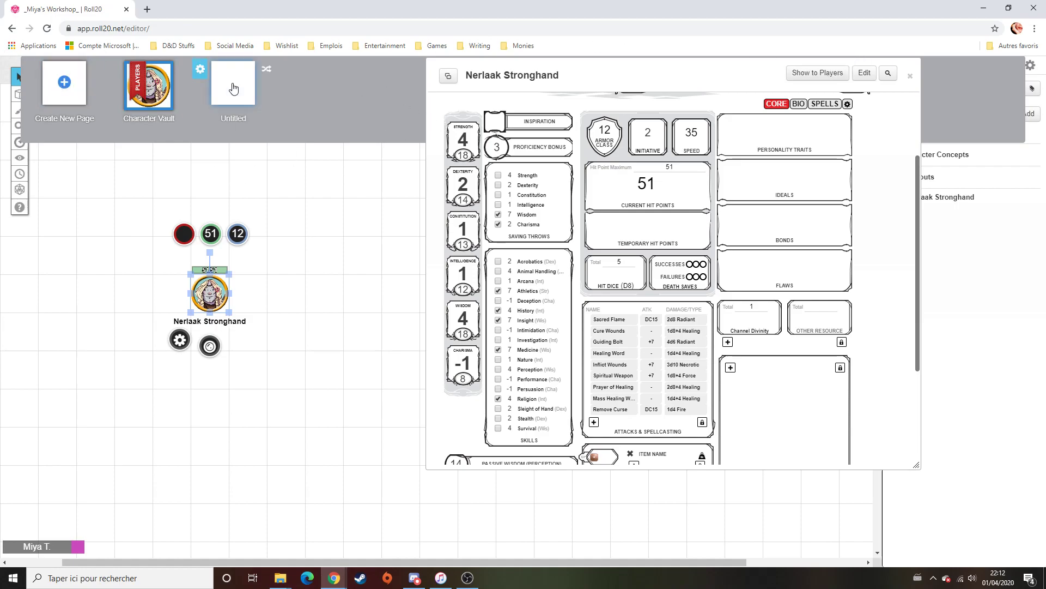
{"action": "left_click", "coordinate": [233, 86]}
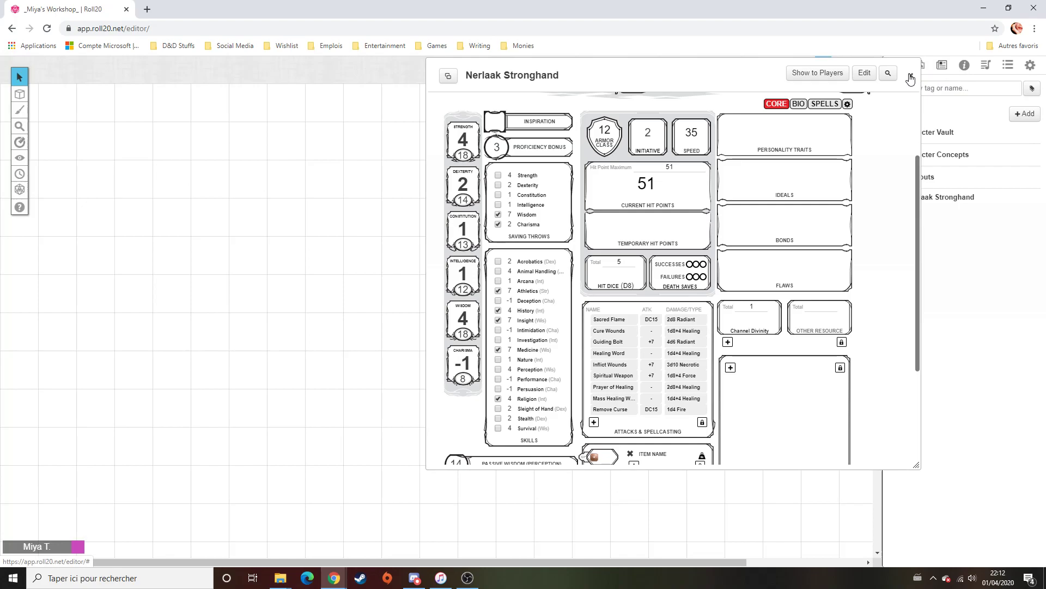
{"action": "left_click_drag", "start_coordinate": [591, 79], "coordinate": [234, 80]}
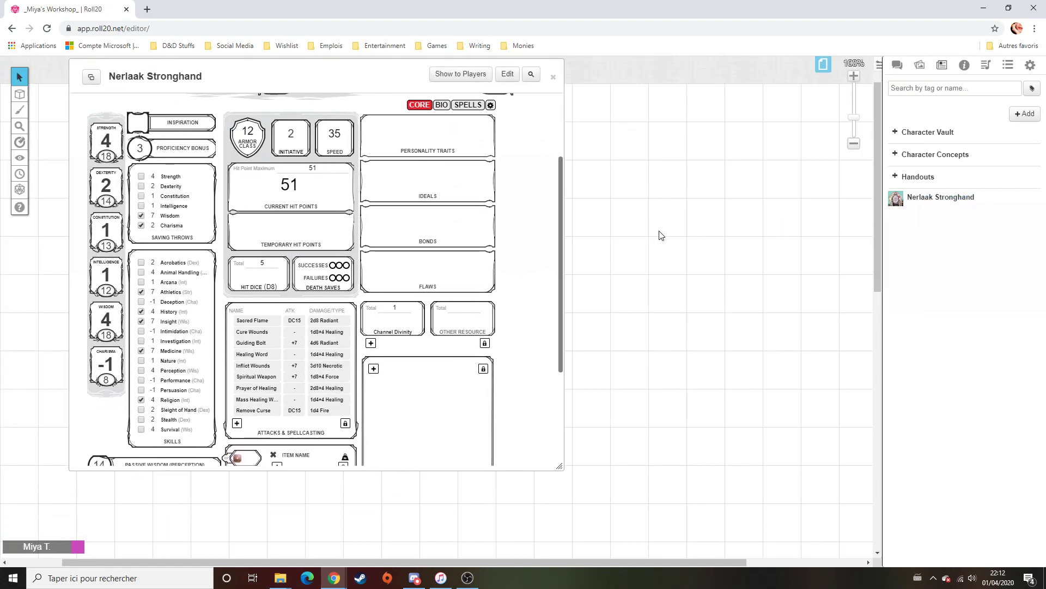
Try placing the character on the new page, and delete the square avatar image from the map
{"action": "key", "text": "ctrl+v"}
{"action": "left_click", "coordinate": [702, 217]}
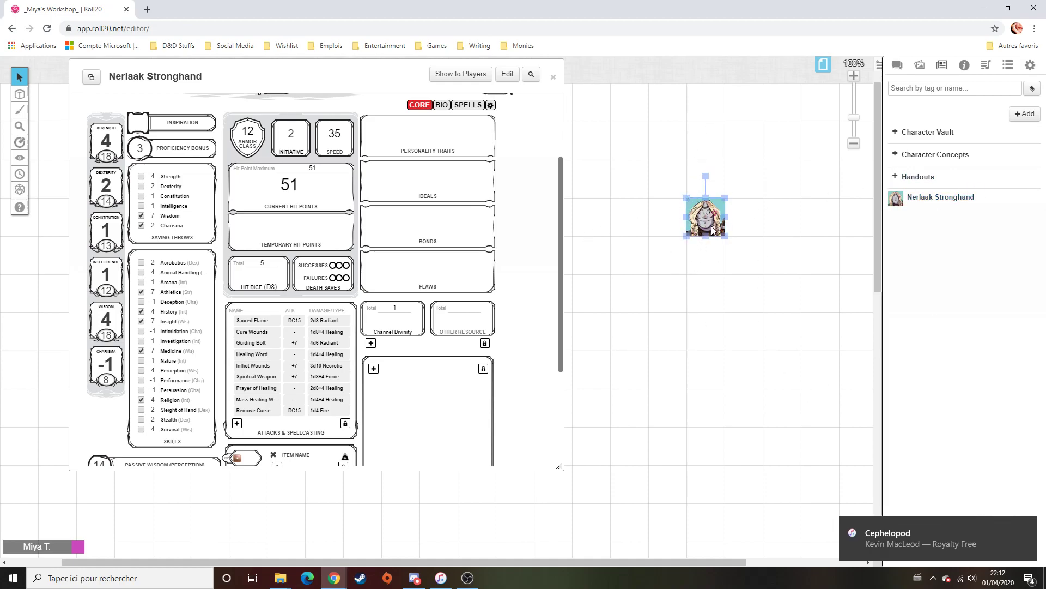
{"action": "left_click", "coordinate": [717, 264]}
{"action": "left_click", "coordinate": [705, 209]}
{"action": "key", "text": "Delete"}
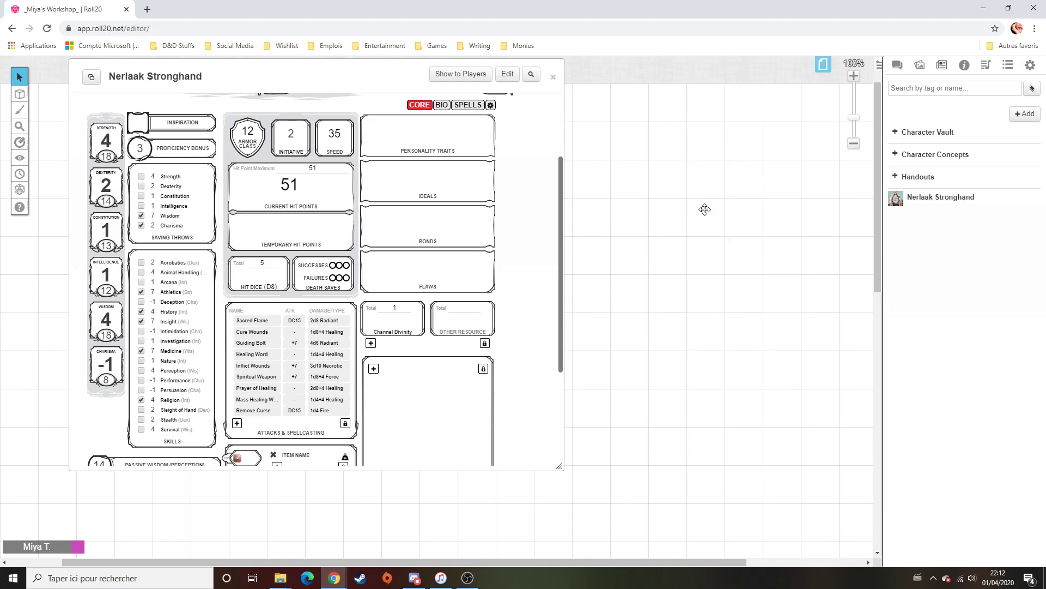
Return to the Character Vault page and move the character sheet window clear of the token
{"action": "left_click_drag", "start_coordinate": [376, 90], "coordinate": [562, 137]}
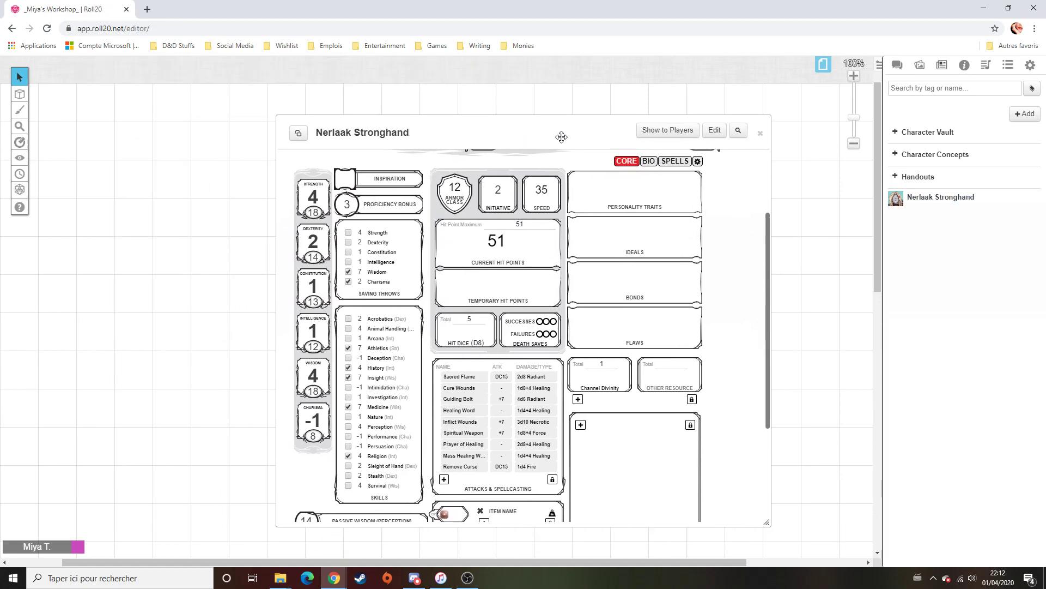
{"action": "left_click", "coordinate": [823, 64]}
{"action": "left_click", "coordinate": [148, 76]}
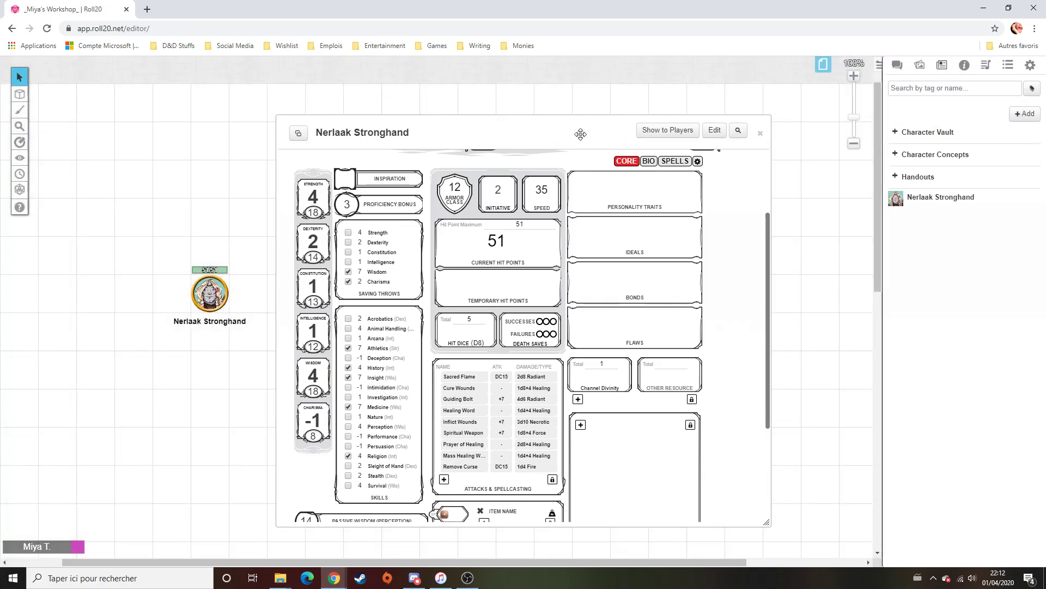
{"action": "left_click_drag", "start_coordinate": [580, 134], "coordinate": [653, 98]}
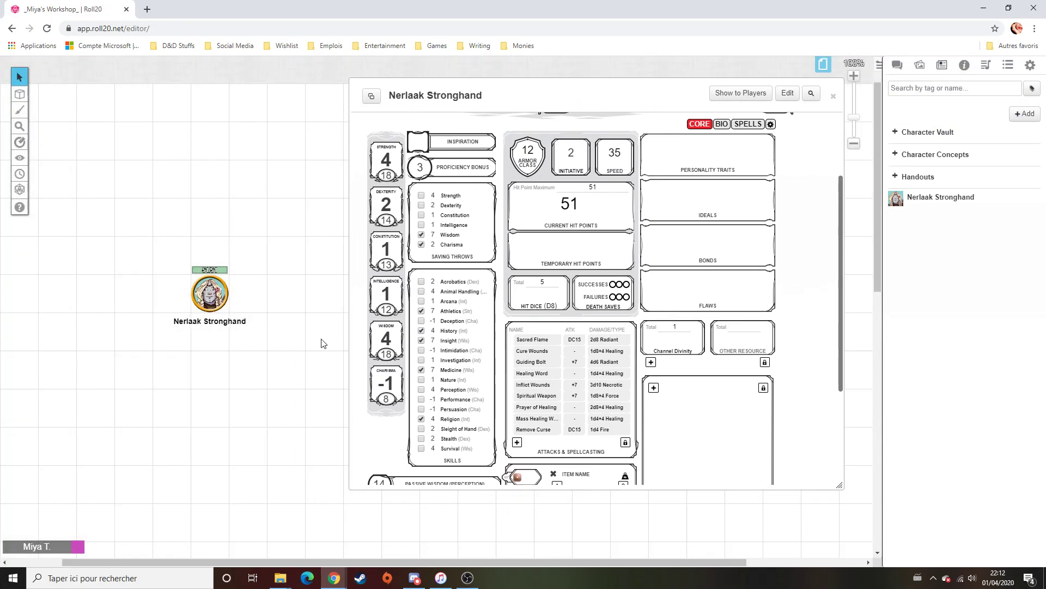
{"action": "scroll", "coordinate": [518, 296], "scroll_direction": "up", "scroll_amount": 3}
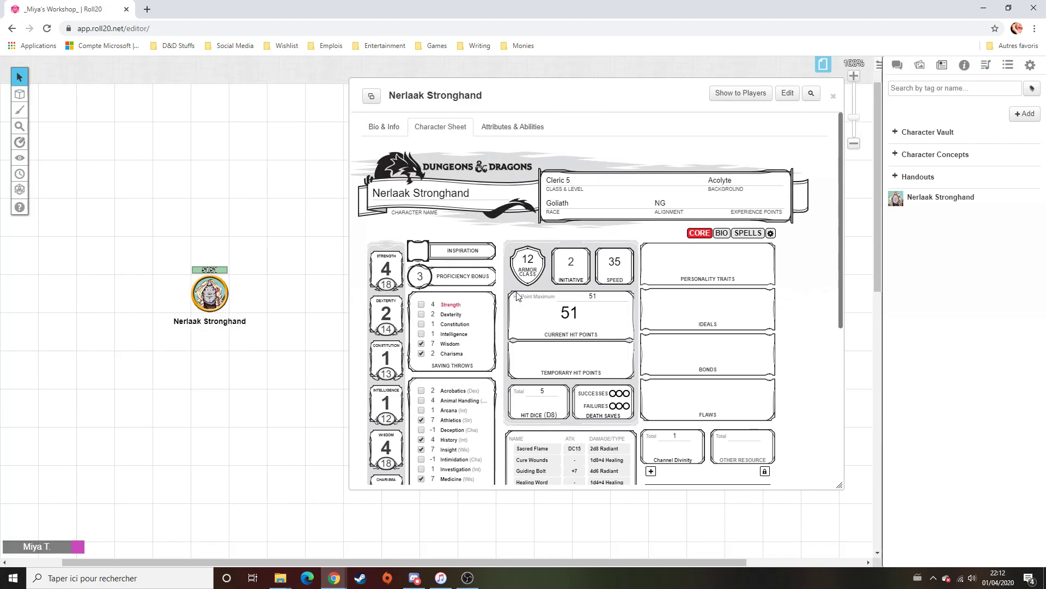
Assign the framed token on the map as the character's default token, and save the character
{"action": "left_click", "coordinate": [204, 296]}
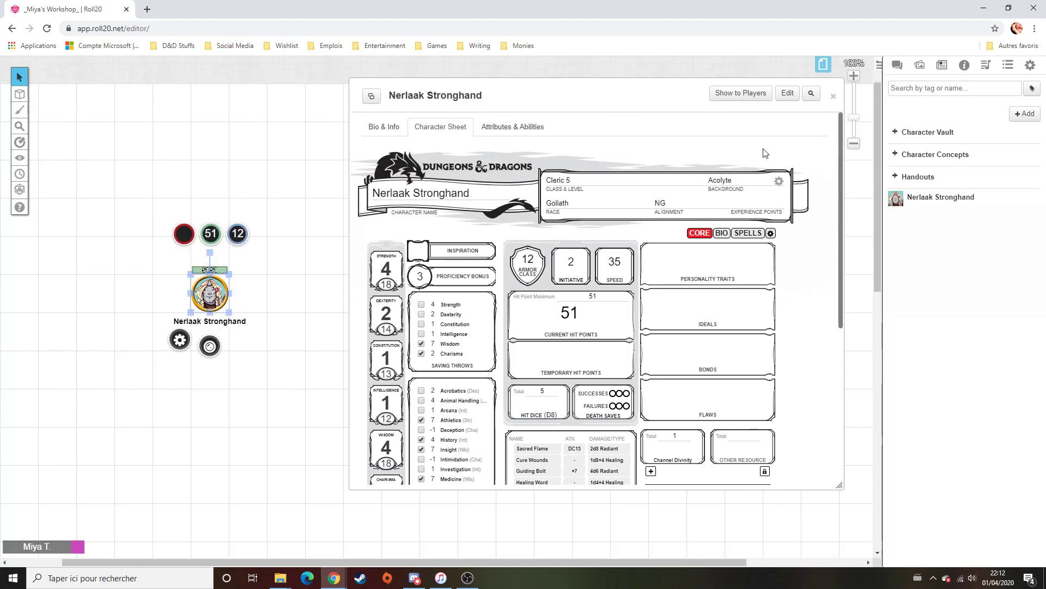
{"action": "left_click", "coordinate": [385, 127]}
{"action": "left_click", "coordinate": [788, 93]}
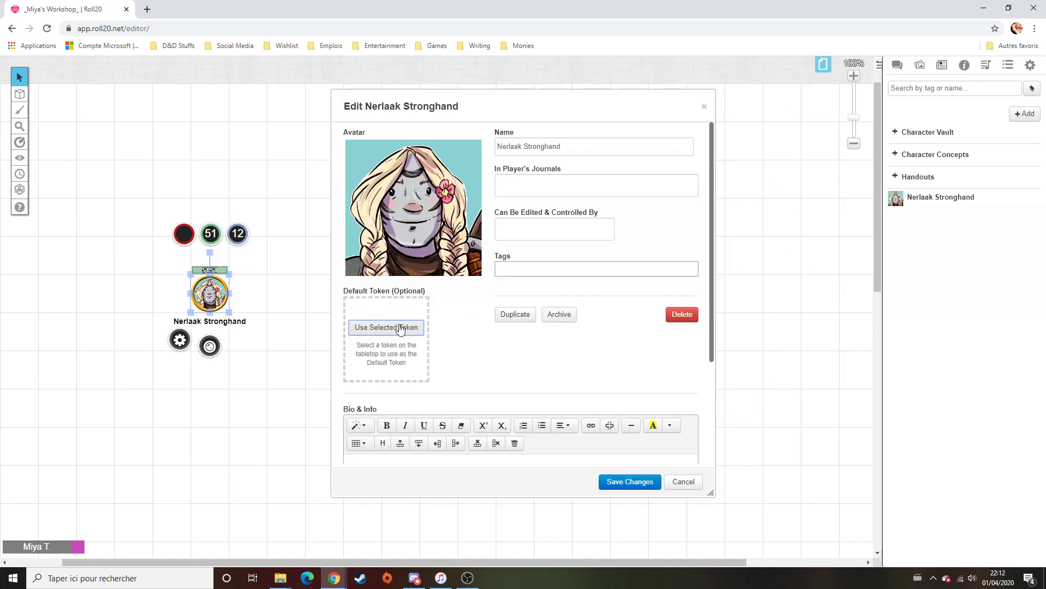
{"action": "left_click", "coordinate": [401, 328]}
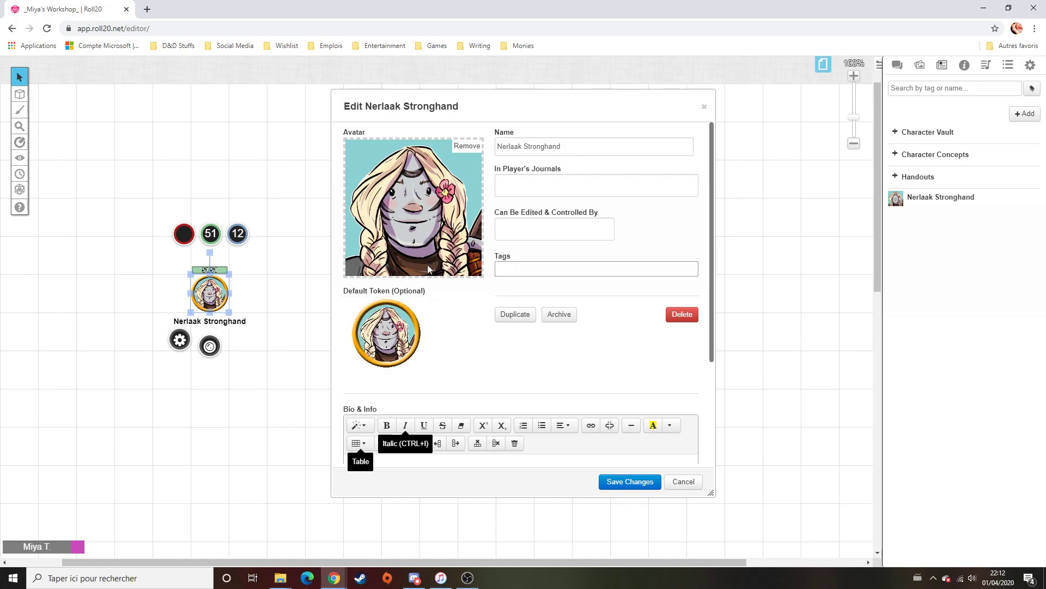
{"action": "left_click", "coordinate": [632, 482]}
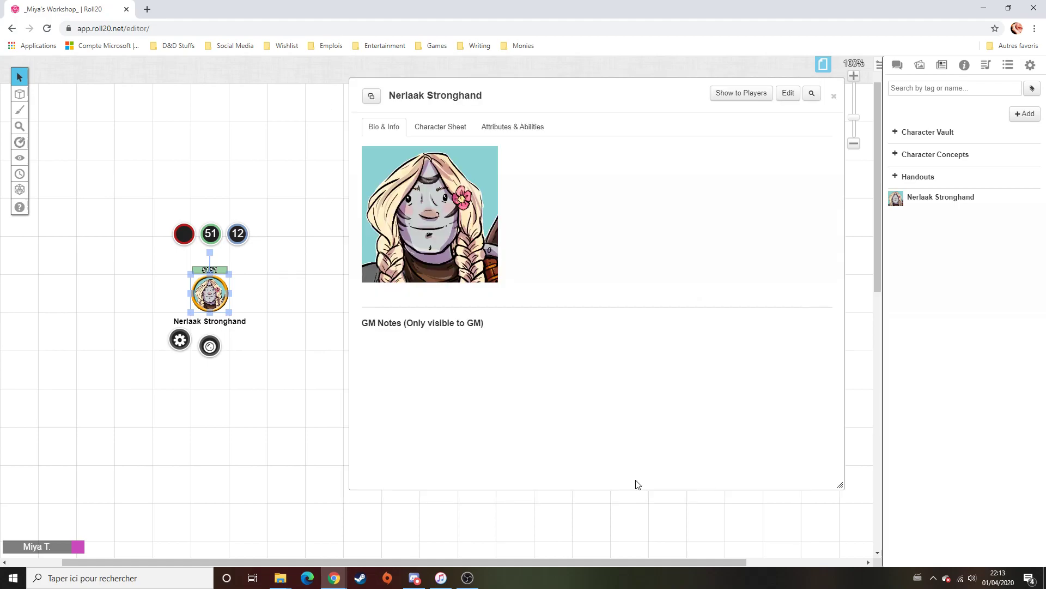
Open the Untitled page and place the character from the journal onto its grid
{"action": "left_click", "coordinate": [235, 140]}
{"action": "left_click", "coordinate": [823, 64]}
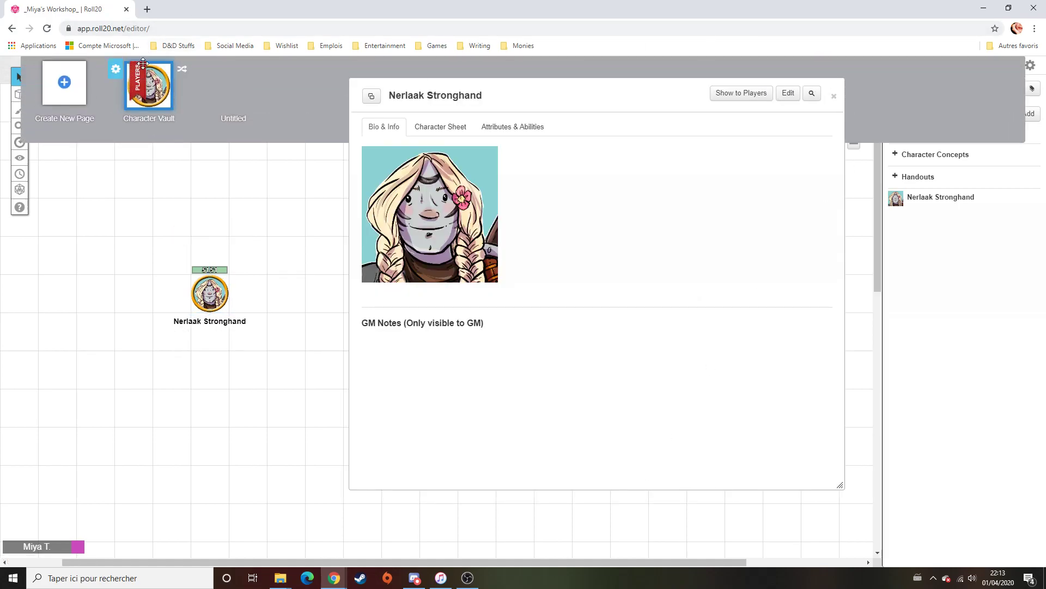
{"action": "left_click", "coordinate": [228, 81]}
{"action": "left_click_drag", "start_coordinate": [946, 199], "coordinate": [169, 200]}
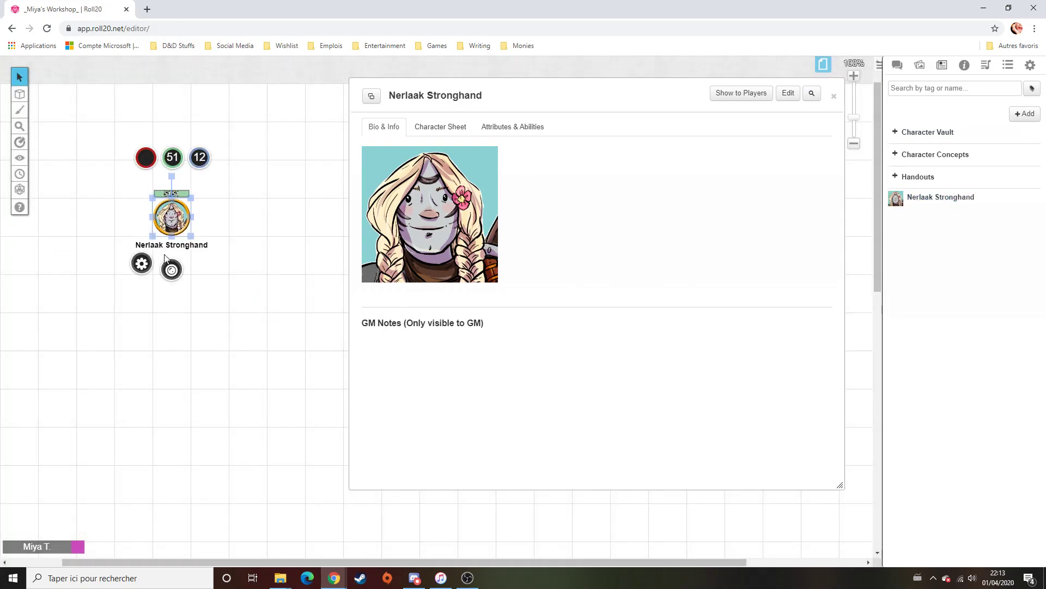
{"action": "mouse_move", "coordinate": [180, 214]}
{"action": "left_mouse_down"}
{"action": "mouse_move", "coordinate": [226, 264]}
{"action": "mouse_move", "coordinate": [183, 224]}
{"action": "left_mouse_up"}
Check Nerlaak Stronghand's character sheet, open the character for editing and view the players who can be given edit and control rights
{"action": "left_click", "coordinate": [440, 126]}
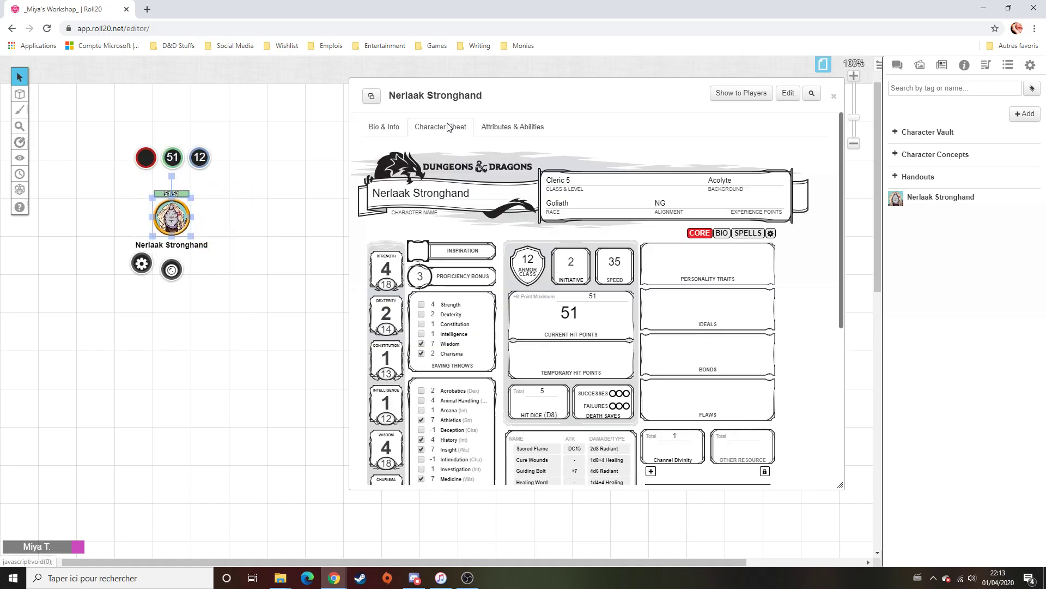
{"action": "left_click", "coordinate": [373, 129]}
{"action": "left_click", "coordinate": [788, 93]}
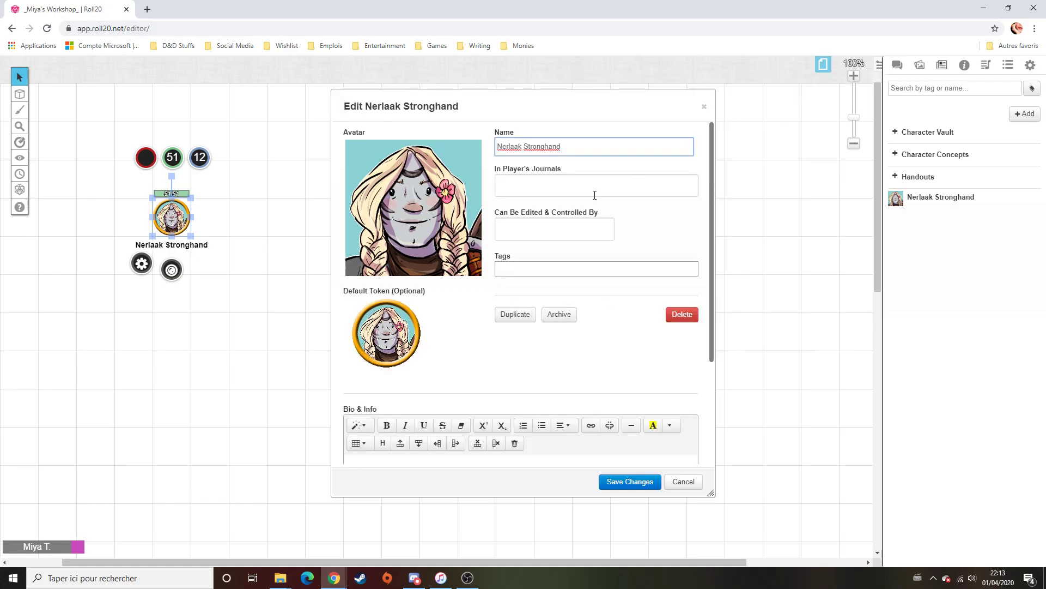
{"action": "left_click", "coordinate": [519, 236]}
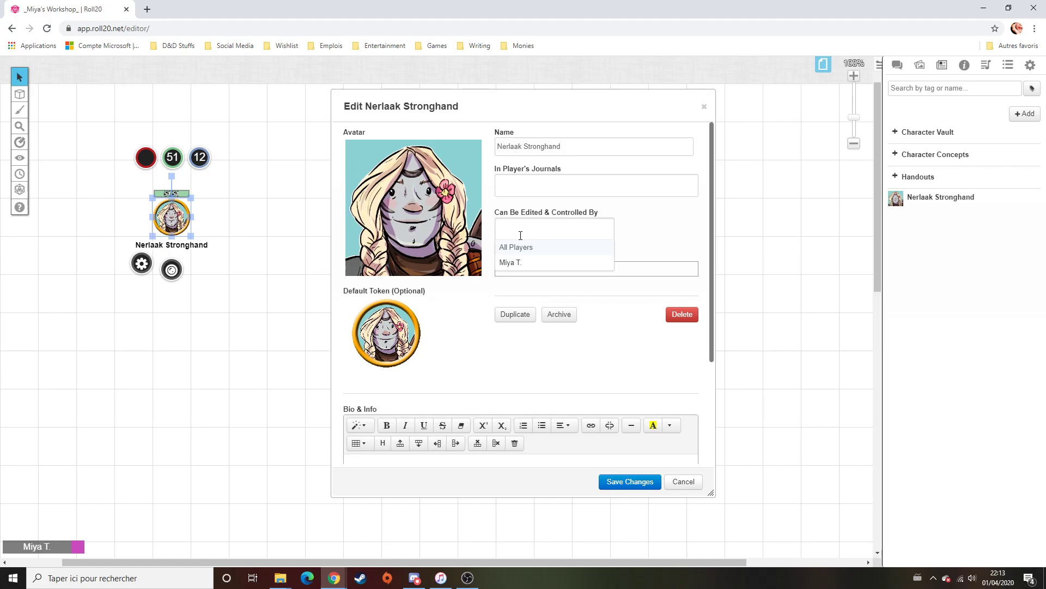
Move Nerlaak's token down one grid cell on the Untitled page and deselect it
{"action": "left_click", "coordinate": [160, 220]}
{"action": "left_click_drag", "start_coordinate": [166, 216], "coordinate": [172, 255]}
{"action": "left_click", "coordinate": [173, 199]}
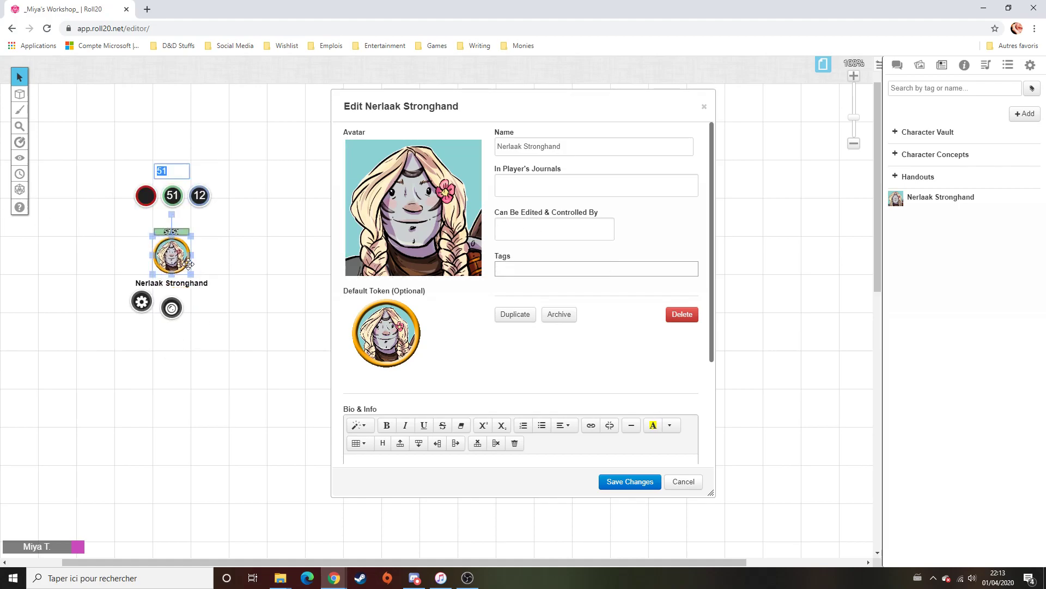
{"action": "left_click", "coordinate": [262, 292]}
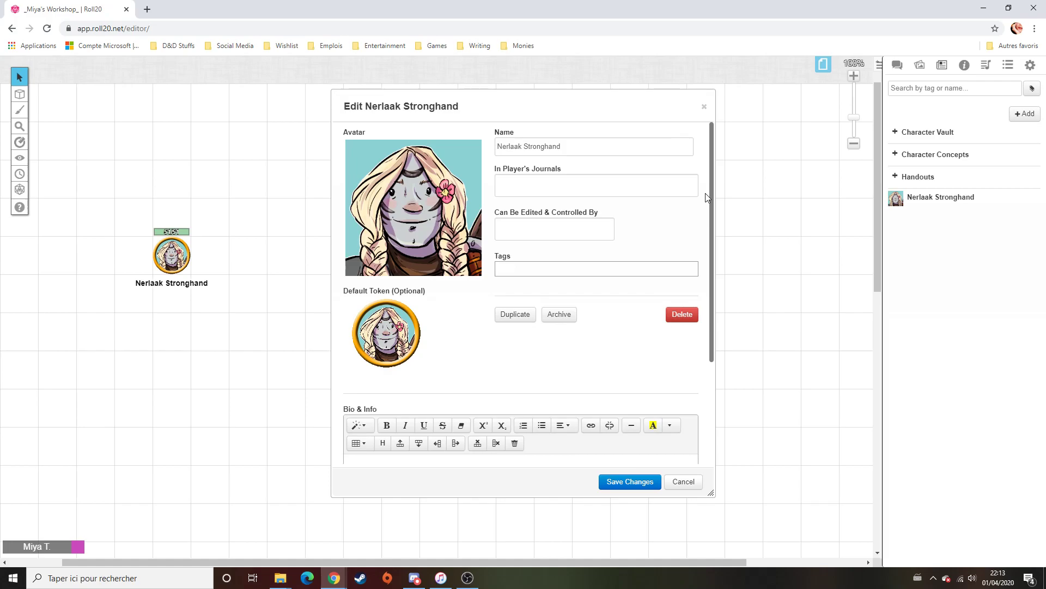
Close the character's edit and sheet windows and return to the Character Vault page
{"action": "left_click", "coordinate": [708, 113]}
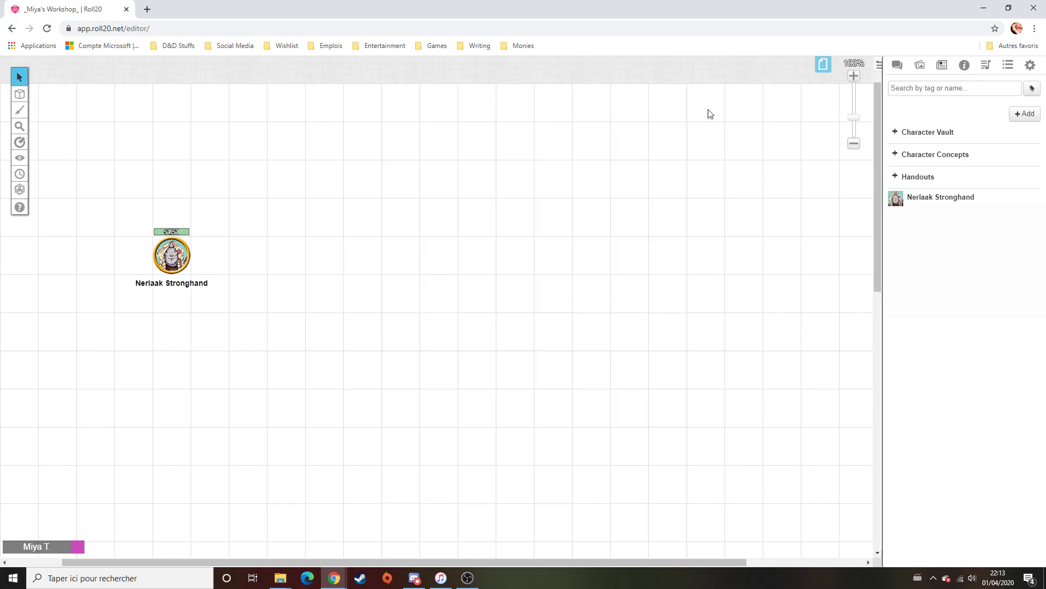
{"action": "left_click", "coordinate": [837, 97]}
{"action": "left_click", "coordinate": [823, 65]}
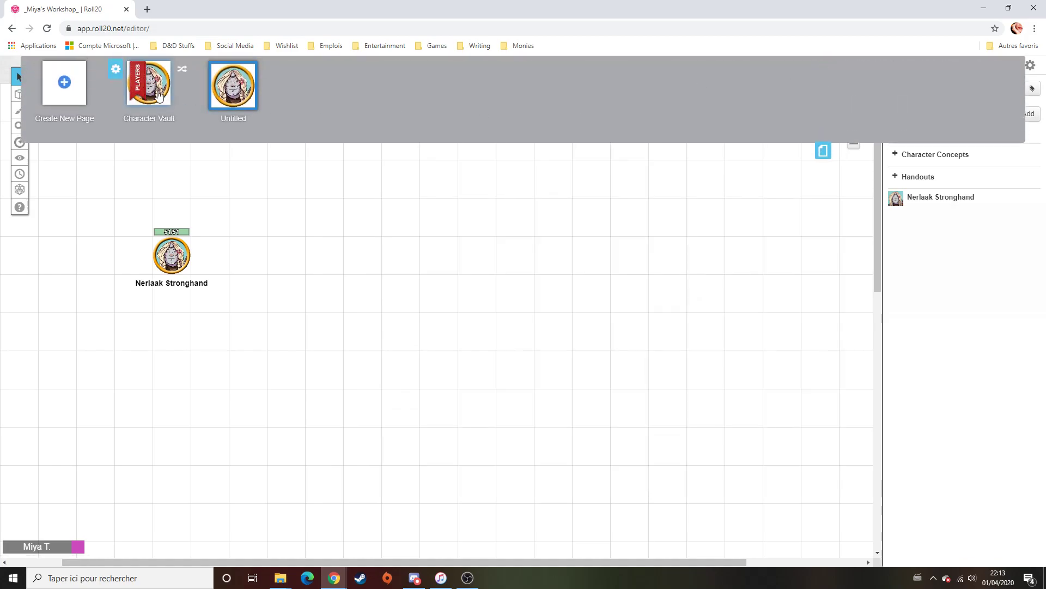
{"action": "left_click", "coordinate": [157, 92]}
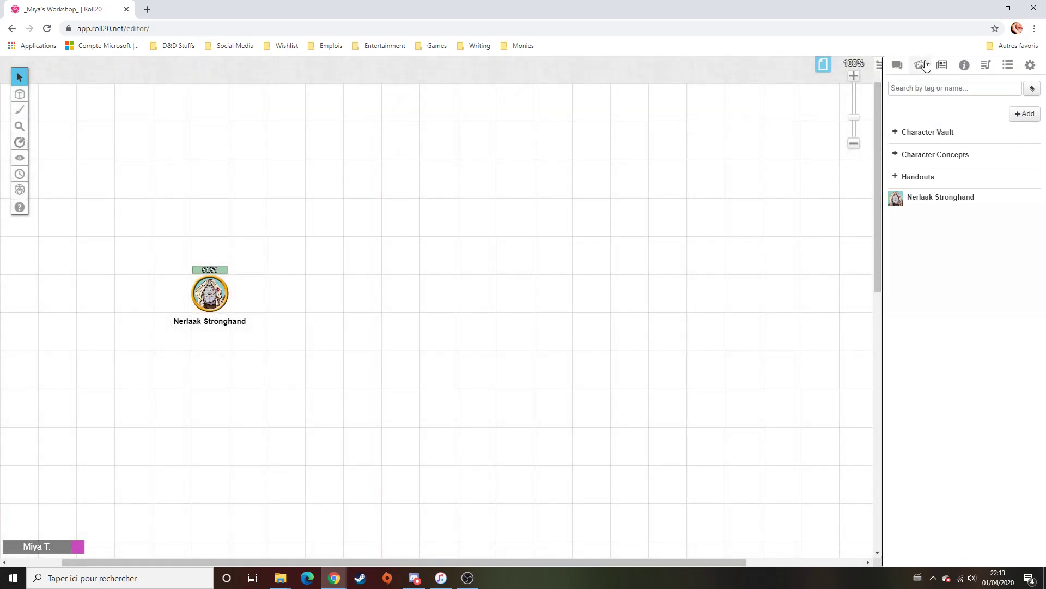
Search the D&D 5th Edition compendium for "guard"
{"action": "left_click", "coordinate": [964, 64]}
{"action": "left_click", "coordinate": [939, 103]}
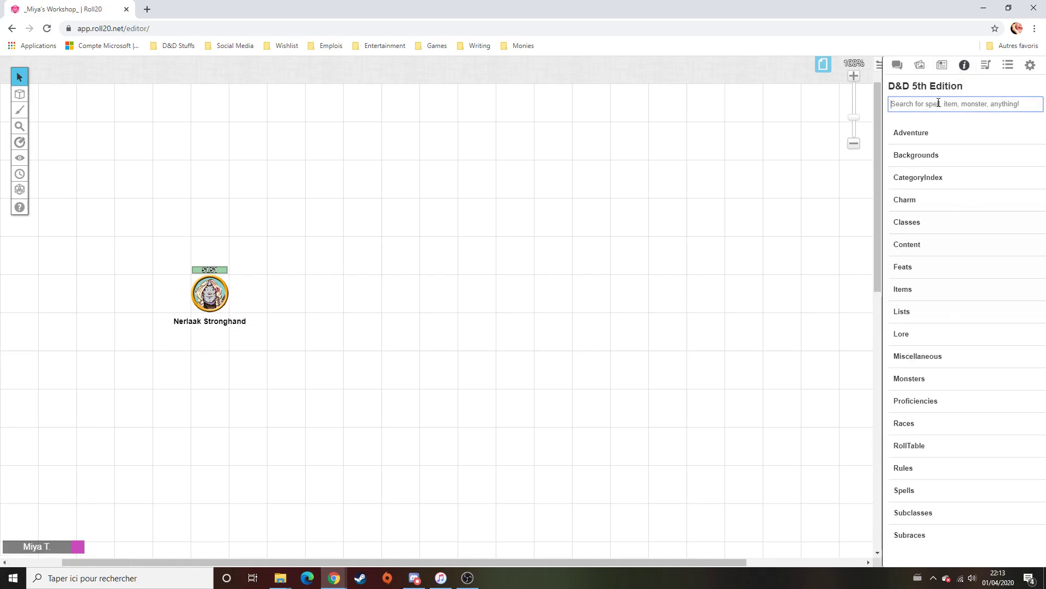
{"action": "type", "text": "huard"}
{"action": "key", "text": "Return"}
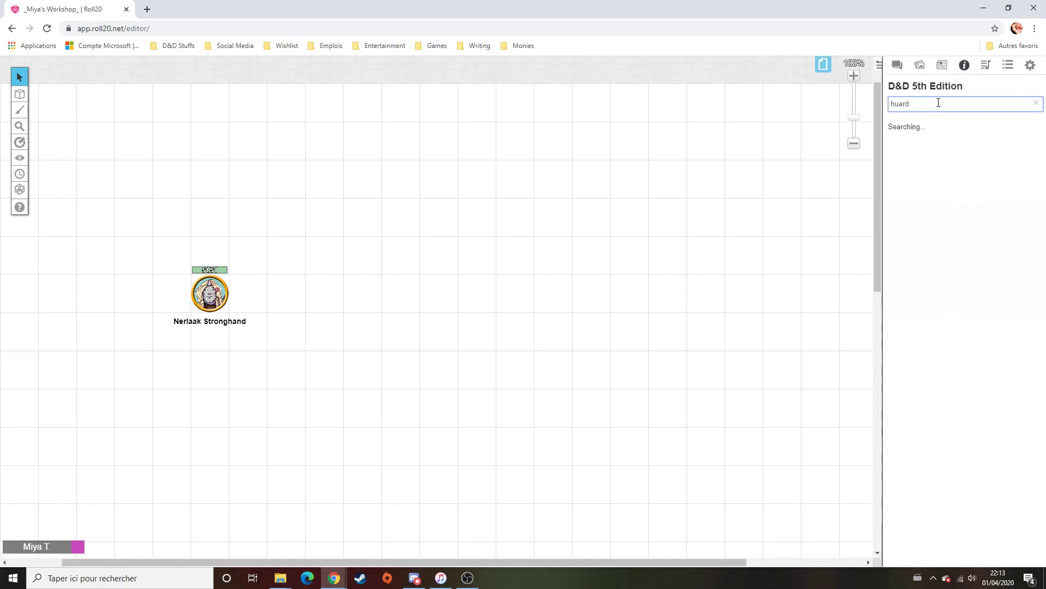
{"action": "left_click_drag", "start_coordinate": [895, 104], "coordinate": [886, 110]}
{"action": "type", "text": "g"}
{"action": "key", "text": "Return"}
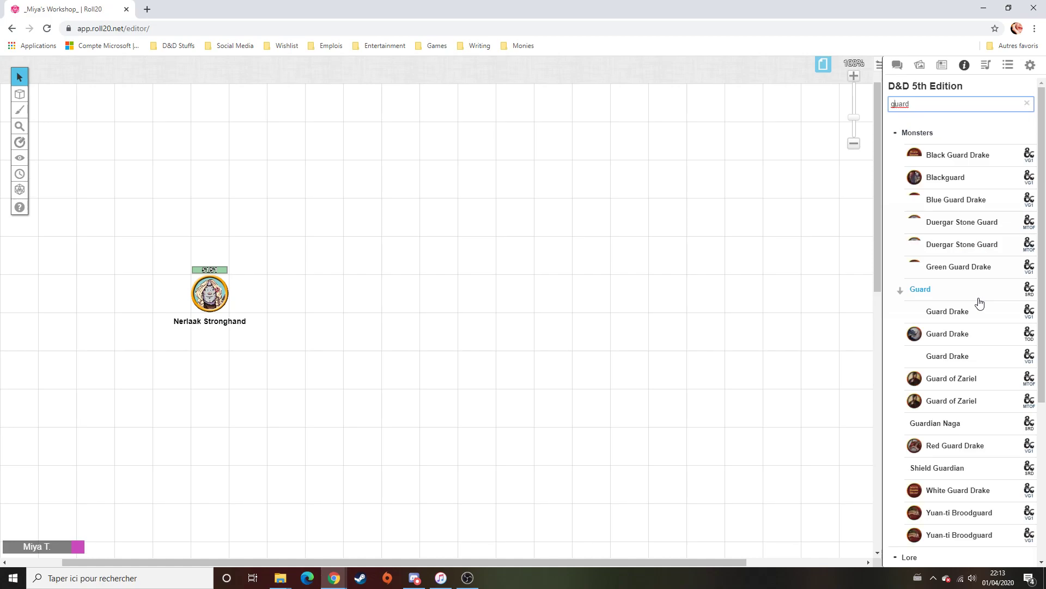
Add the Guard monster from the compendium results to the game and show the journal
{"action": "scroll", "coordinate": [980, 303], "scroll_direction": "down", "scroll_amount": 3}
{"action": "scroll", "coordinate": [980, 304], "scroll_direction": "down", "scroll_amount": 1}
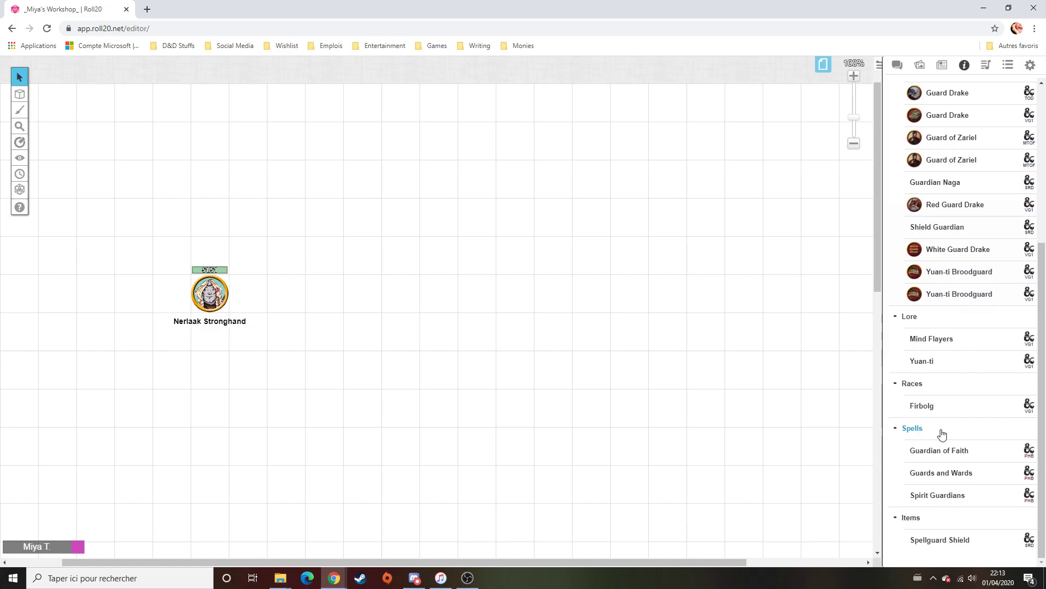
{"action": "scroll", "coordinate": [943, 434], "scroll_direction": "up", "scroll_amount": 5}
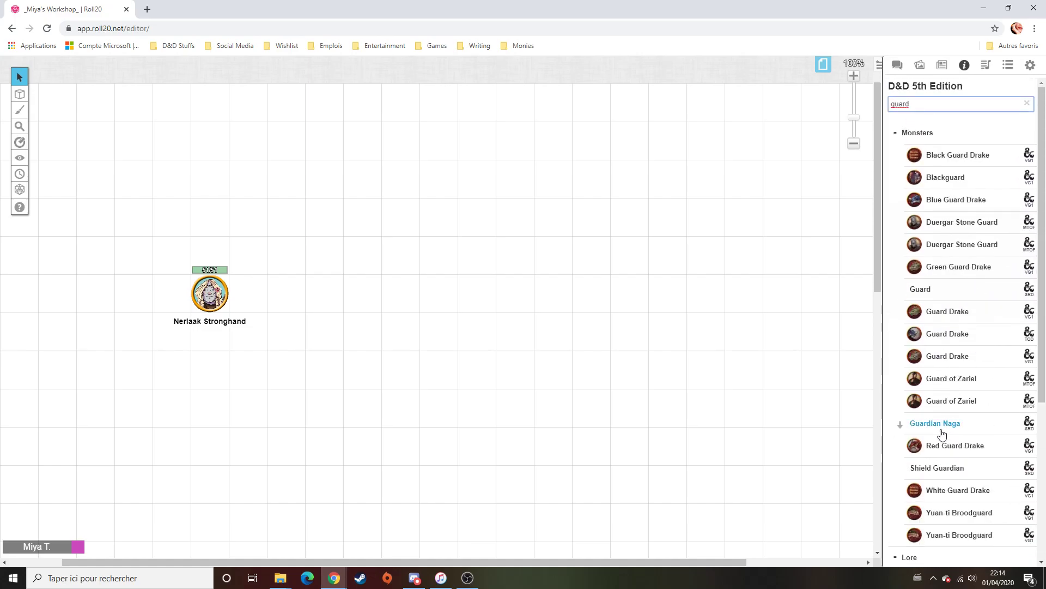
{"action": "scroll", "coordinate": [943, 433], "scroll_direction": "down", "scroll_amount": 2}
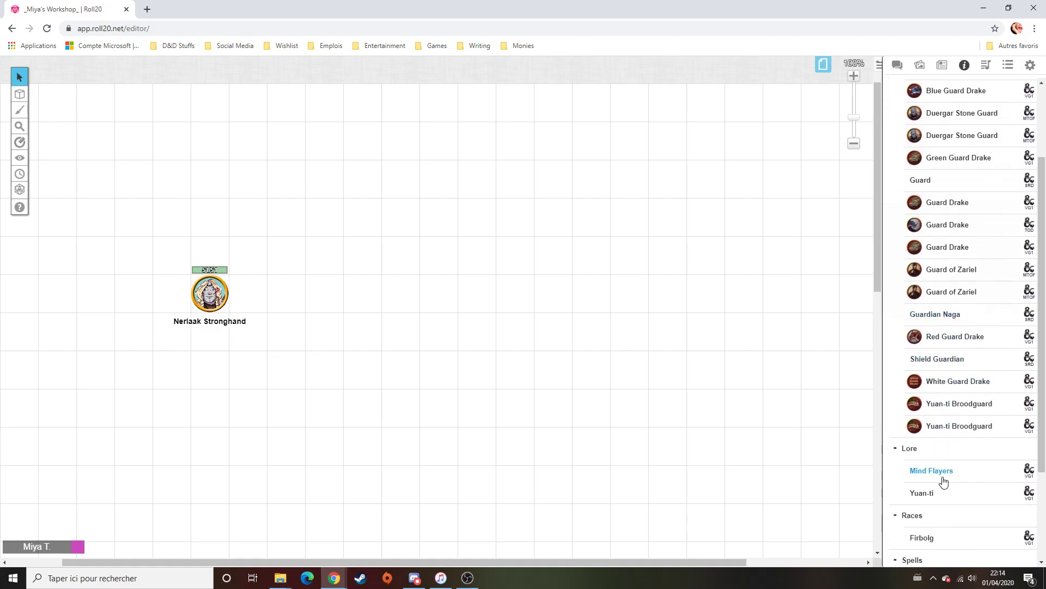
{"action": "scroll", "coordinate": [944, 483], "scroll_direction": "up", "scroll_amount": 2}
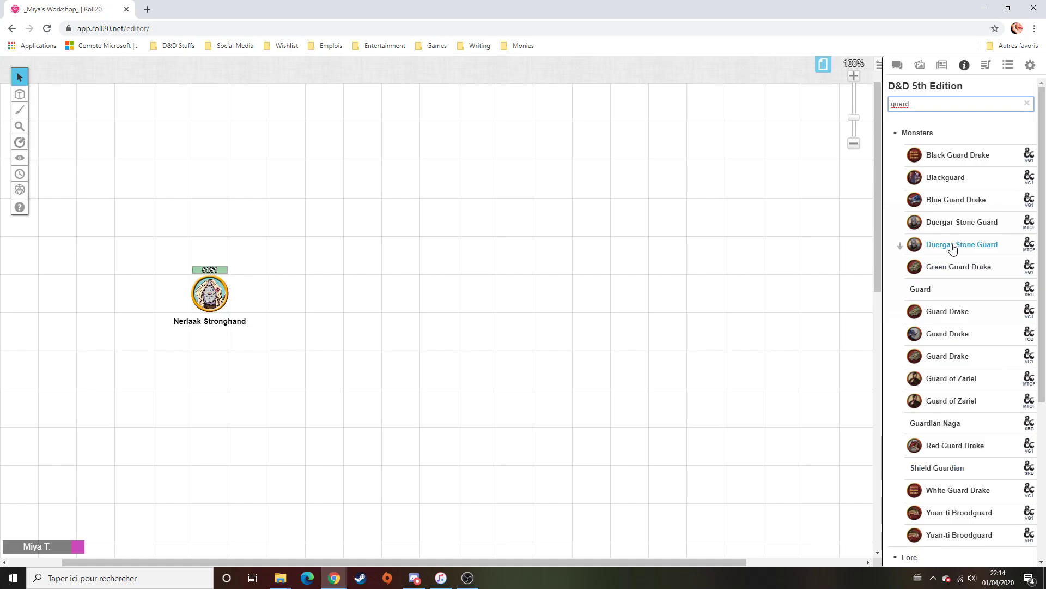
{"action": "left_click_drag", "start_coordinate": [923, 288], "coordinate": [760, 230]}
{"action": "left_click", "coordinate": [941, 66]}
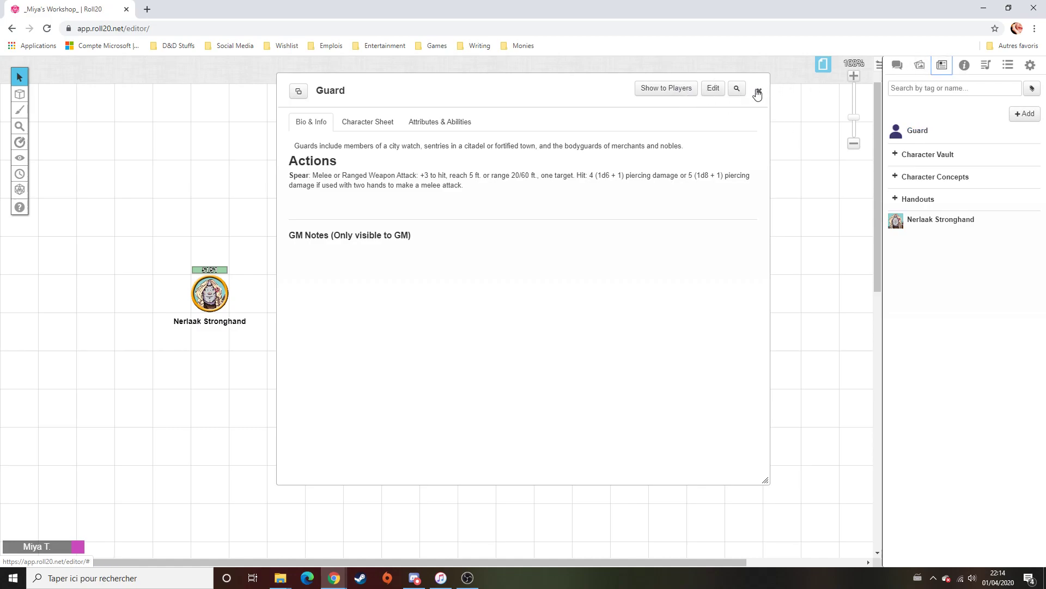
Search the art library tokens for "guard" and place the library's guard.png two cells left and one cell above Nerlaak's token
{"action": "left_click", "coordinate": [920, 65]}
{"action": "left_click", "coordinate": [926, 115]}
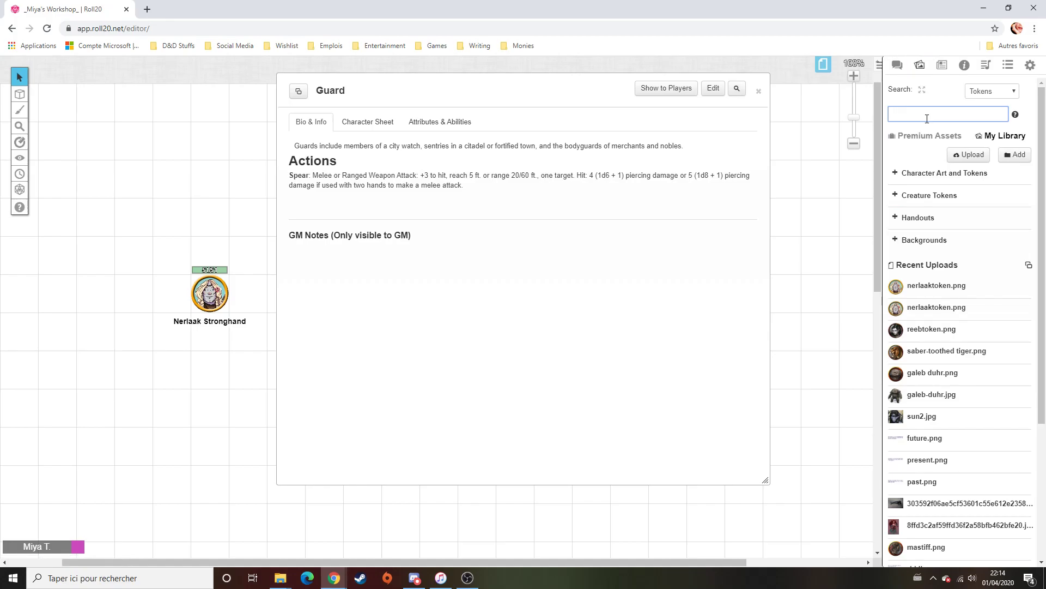
{"action": "type", "text": "guard"}
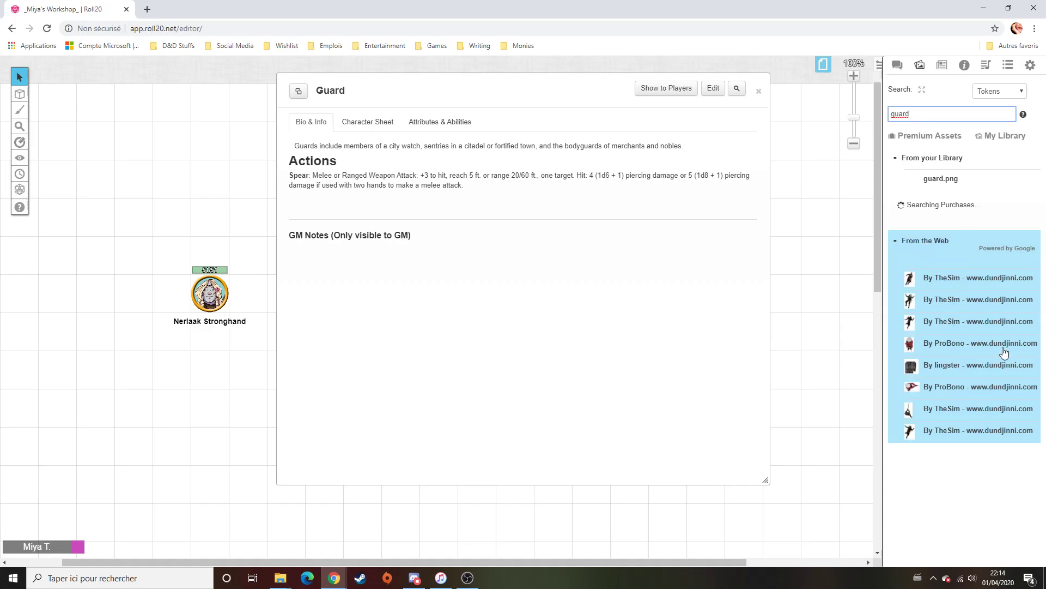
{"action": "mouse_move", "coordinate": [944, 189]}
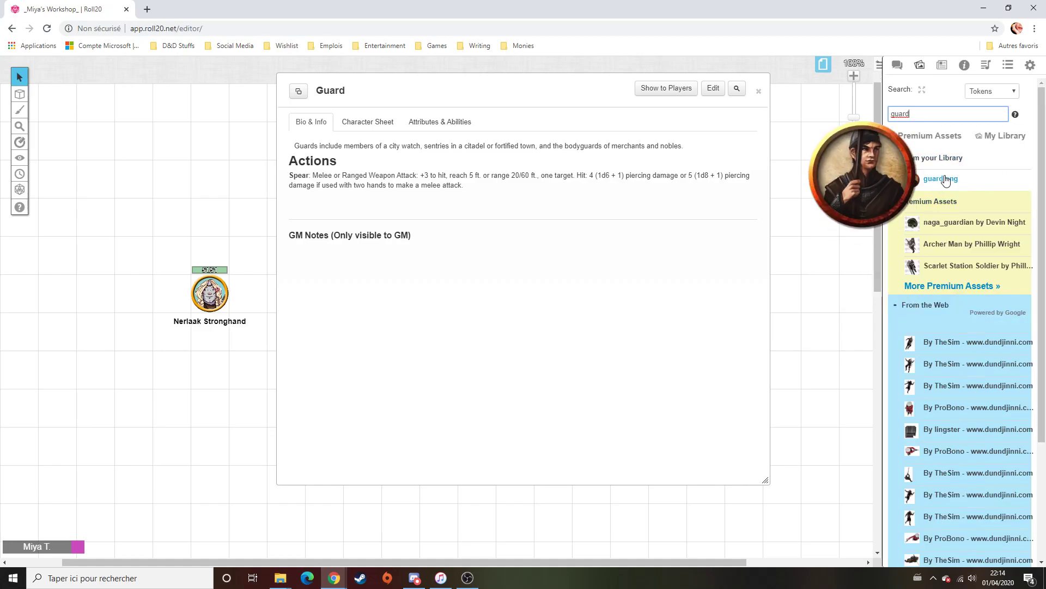
{"action": "scroll", "coordinate": [963, 375], "scroll_direction": "down", "scroll_amount": 3}
{"action": "scroll", "coordinate": [937, 276], "scroll_direction": "up", "scroll_amount": 3}
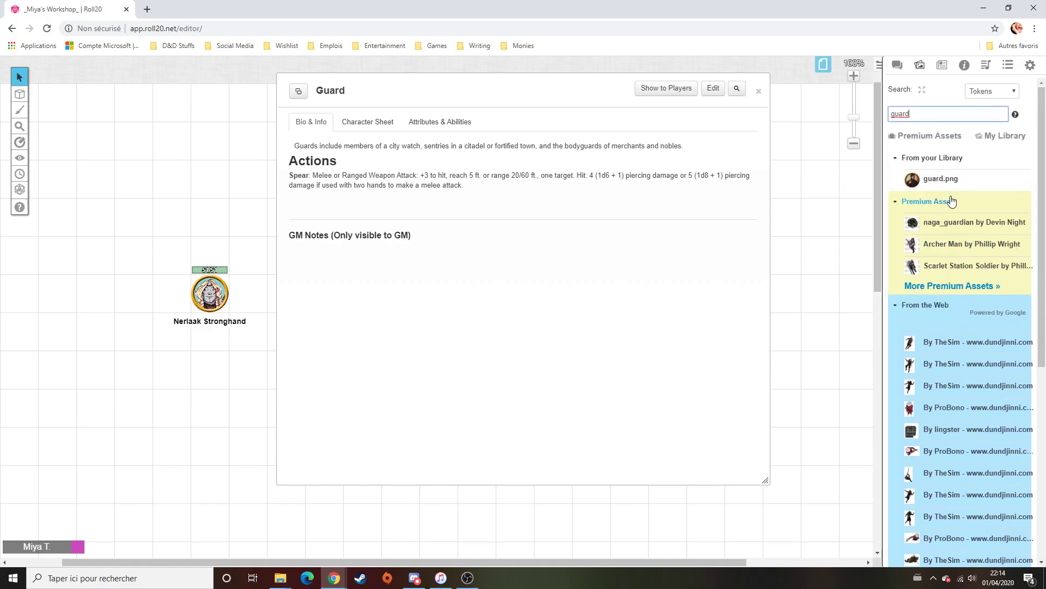
{"action": "scroll", "coordinate": [957, 373], "scroll_direction": "down", "scroll_amount": 2}
{"action": "mouse_move", "coordinate": [924, 284]}
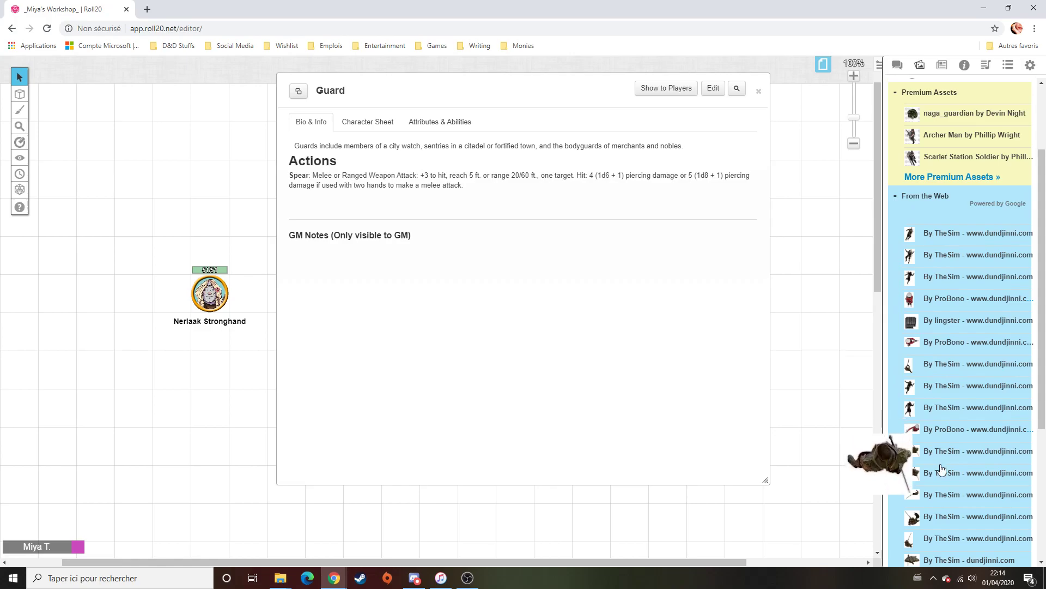
{"action": "scroll", "coordinate": [943, 467], "scroll_direction": "down", "scroll_amount": 1}
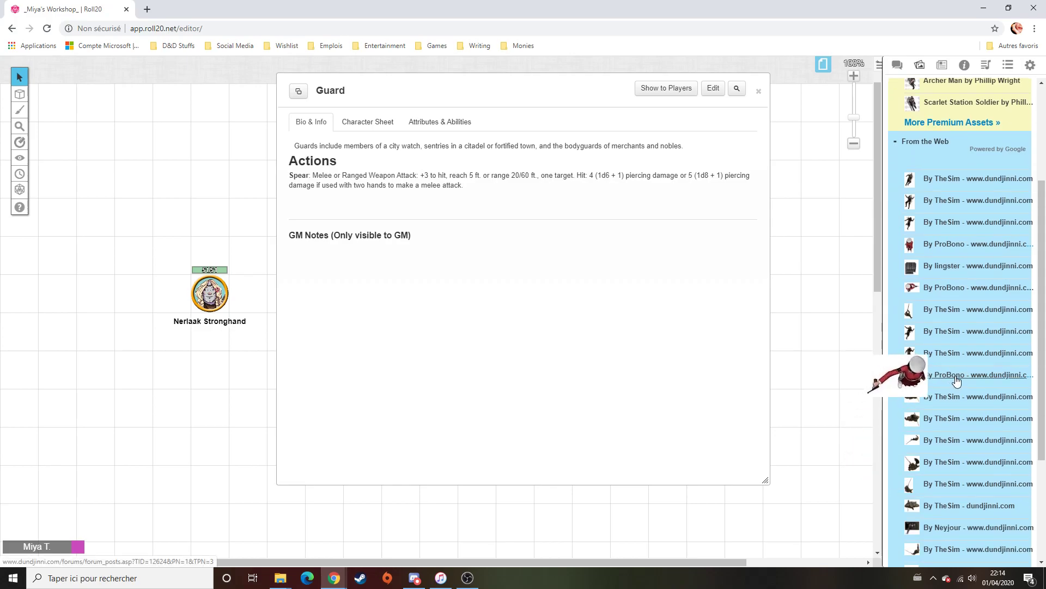
{"action": "scroll", "coordinate": [940, 135], "scroll_direction": "up", "scroll_amount": 3}
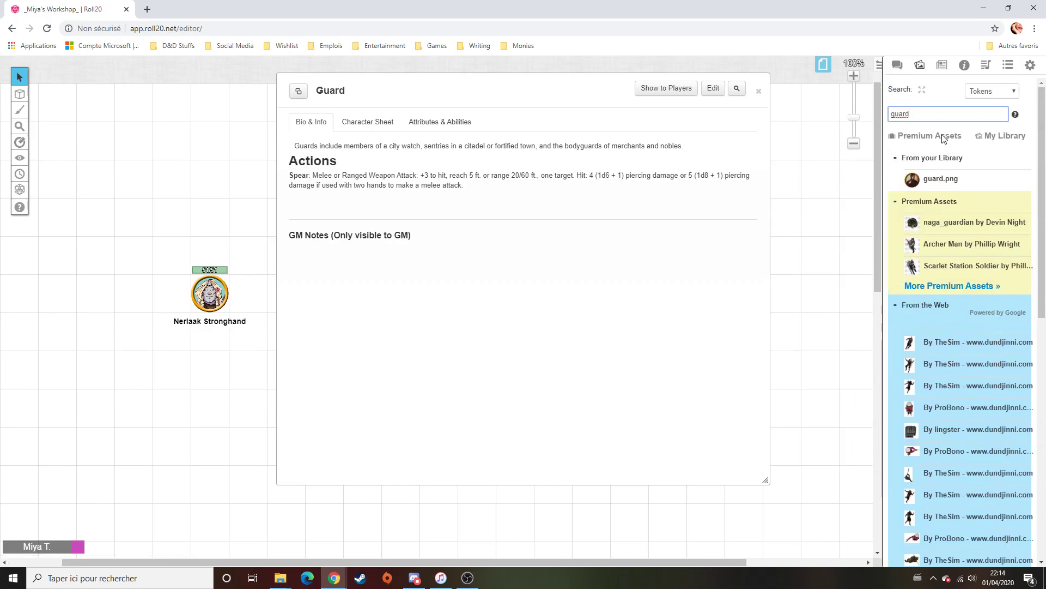
{"action": "left_click_drag", "start_coordinate": [940, 179], "coordinate": [128, 255]}
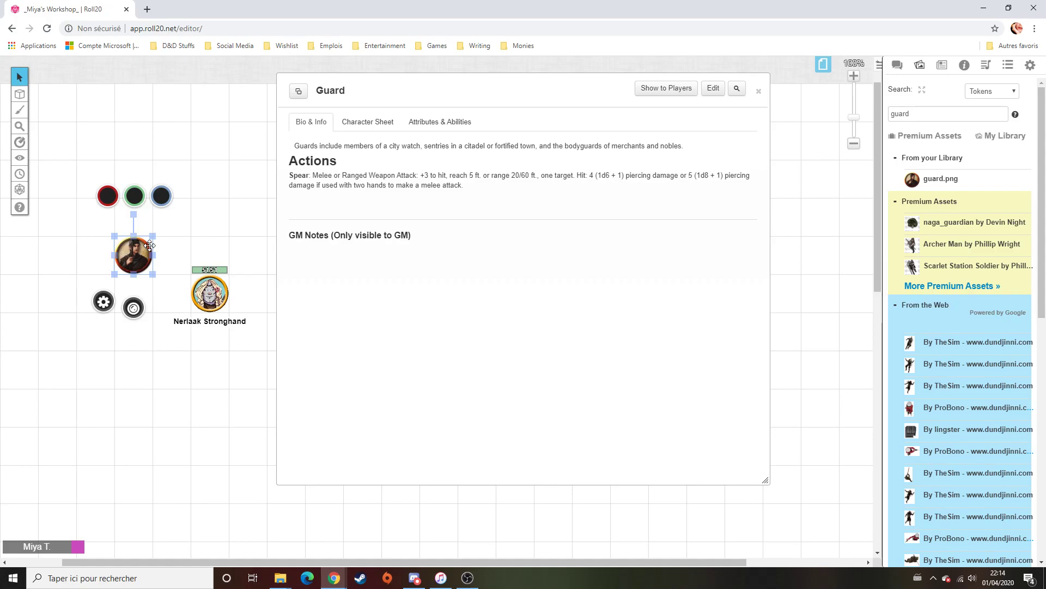
View the Guard's character sheet and its bio information
{"action": "left_click", "coordinate": [376, 124]}
{"action": "left_click", "coordinate": [312, 121]}
{"action": "left_click", "coordinate": [371, 122]}
{"action": "left_click", "coordinate": [310, 121]}
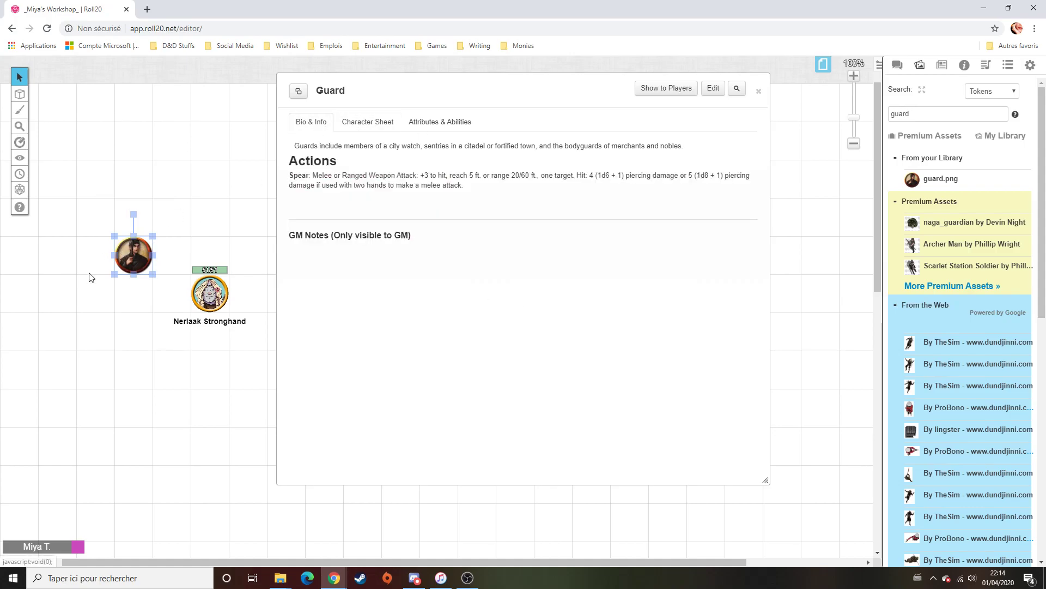
Edit the guard token so it represents the Guard character, and show its nameplate
{"action": "left_click", "coordinate": [194, 225]}
{"action": "left_click", "coordinate": [126, 262]}
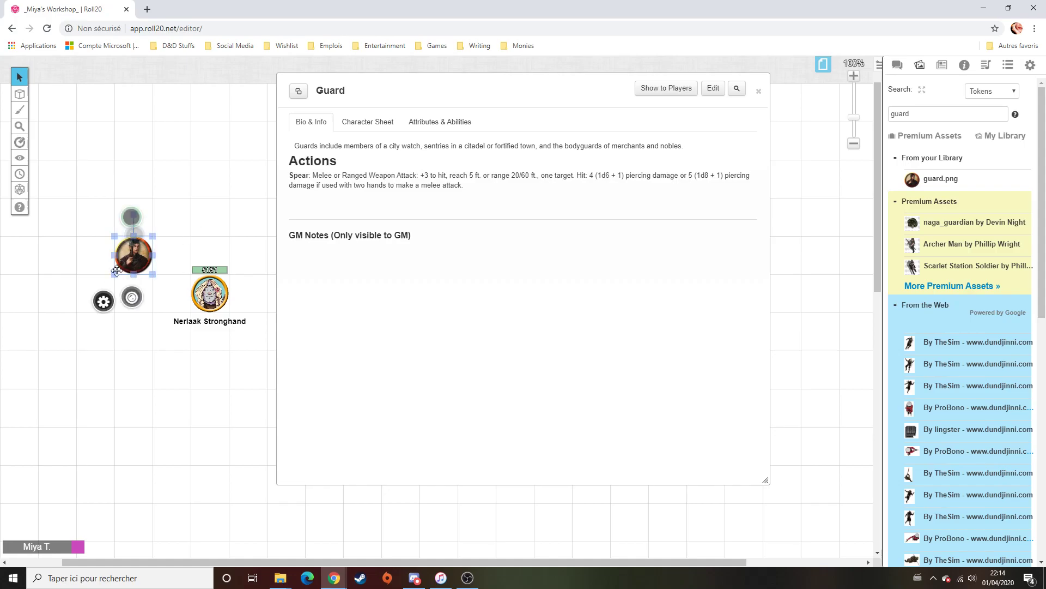
{"action": "double_click", "coordinate": [126, 262]}
{"action": "left_click", "coordinate": [429, 159]}
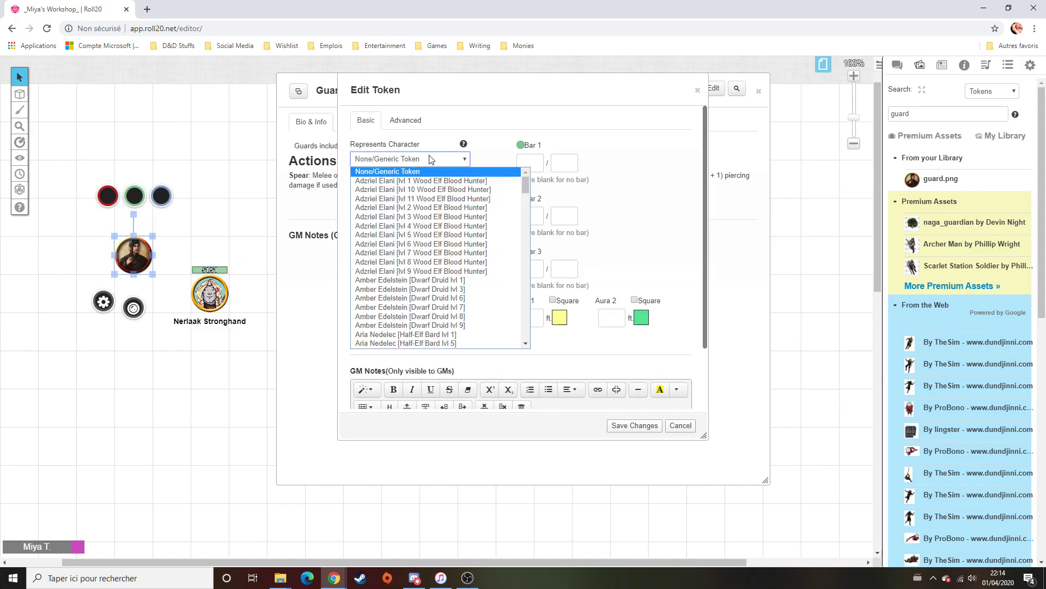
{"action": "type", "text": "guard"}
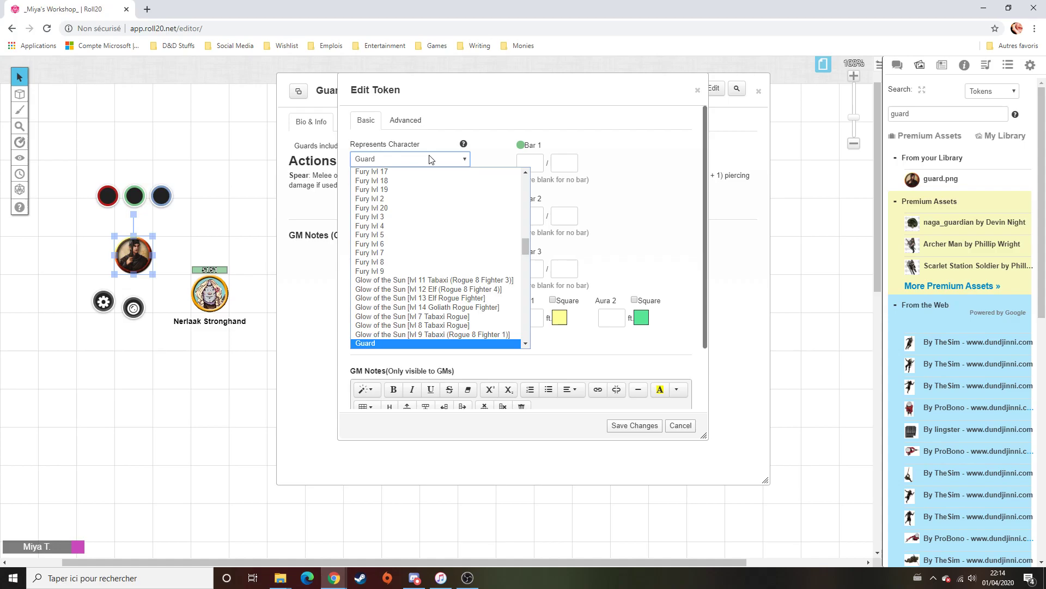
{"action": "key", "text": "Return"}
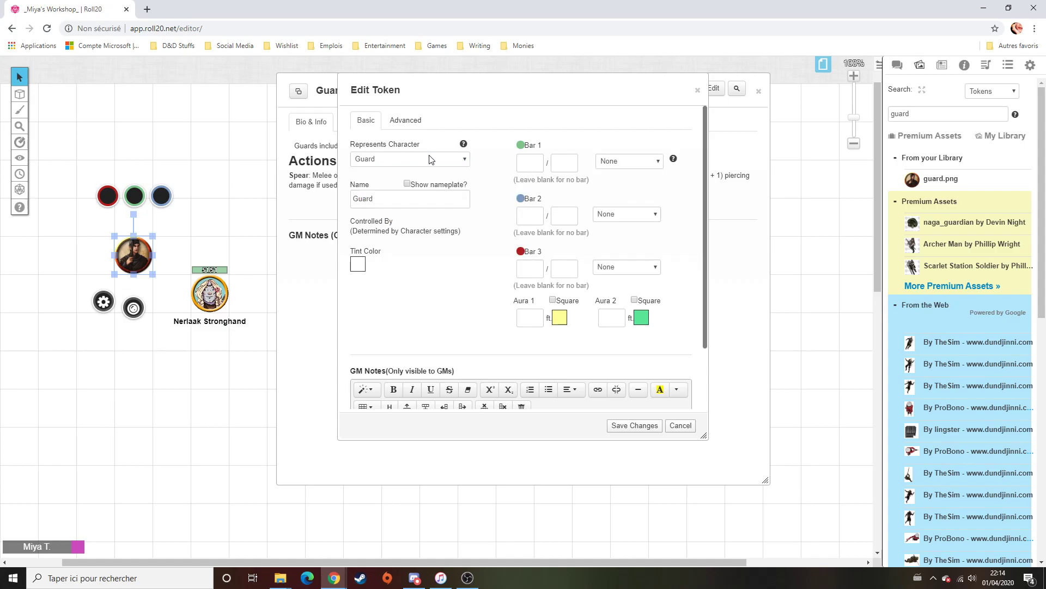
{"action": "left_click", "coordinate": [407, 183]}
Look over the attributes available for Bar 1 and the guard token's advanced permission, sight and light settings
{"action": "left_click", "coordinate": [622, 162]}
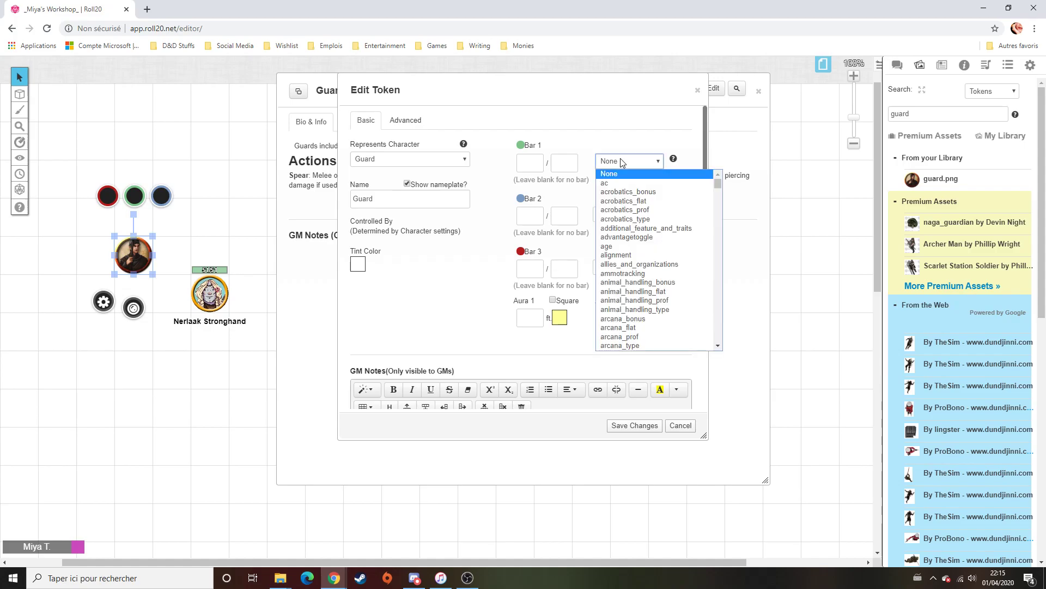
{"action": "left_click", "coordinate": [405, 125]}
{"action": "left_click", "coordinate": [405, 121]}
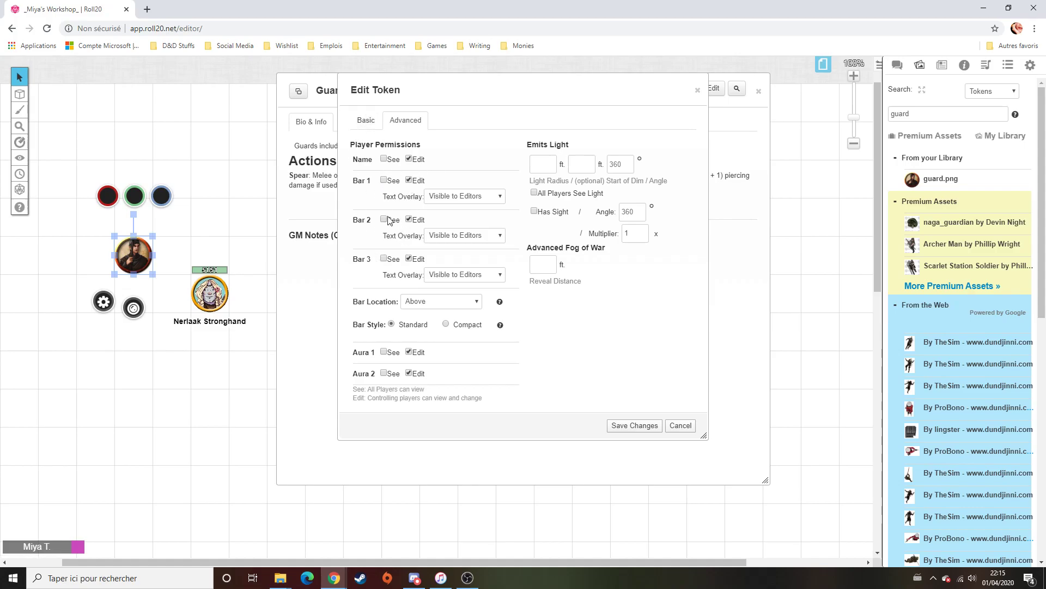
{"action": "left_click", "coordinate": [359, 121]}
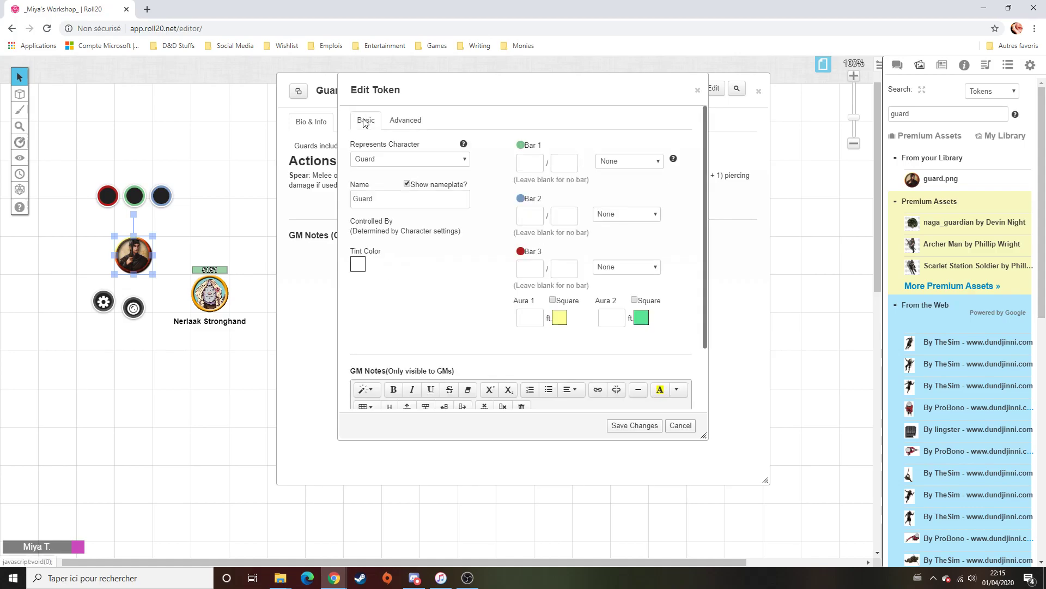
Link the guard token's Bar 1 to the hp attribute and set its current value to 11
{"action": "left_click", "coordinate": [632, 163]}
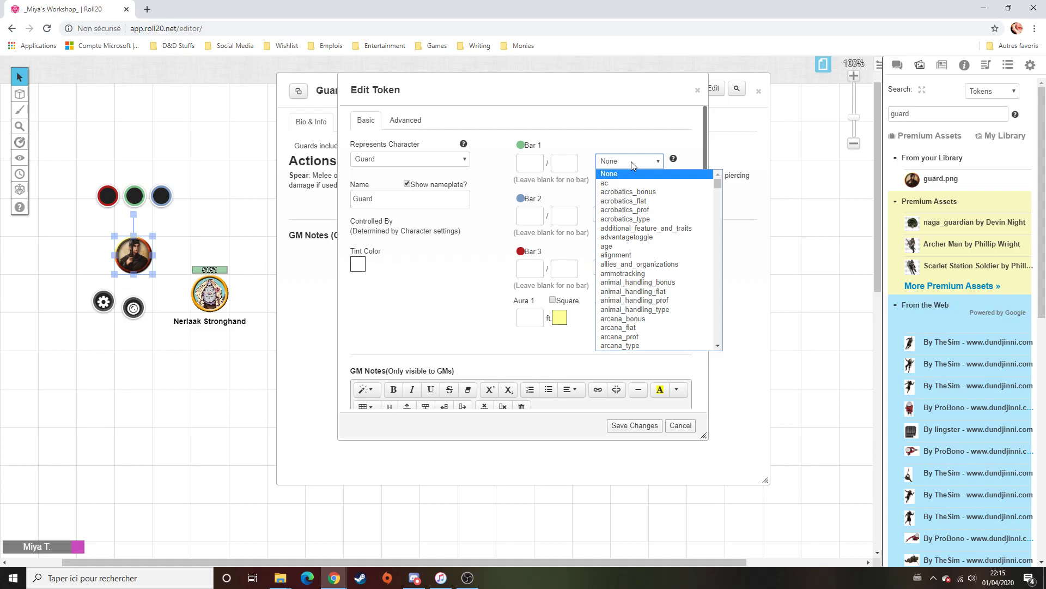
{"action": "type", "text": "hp"}
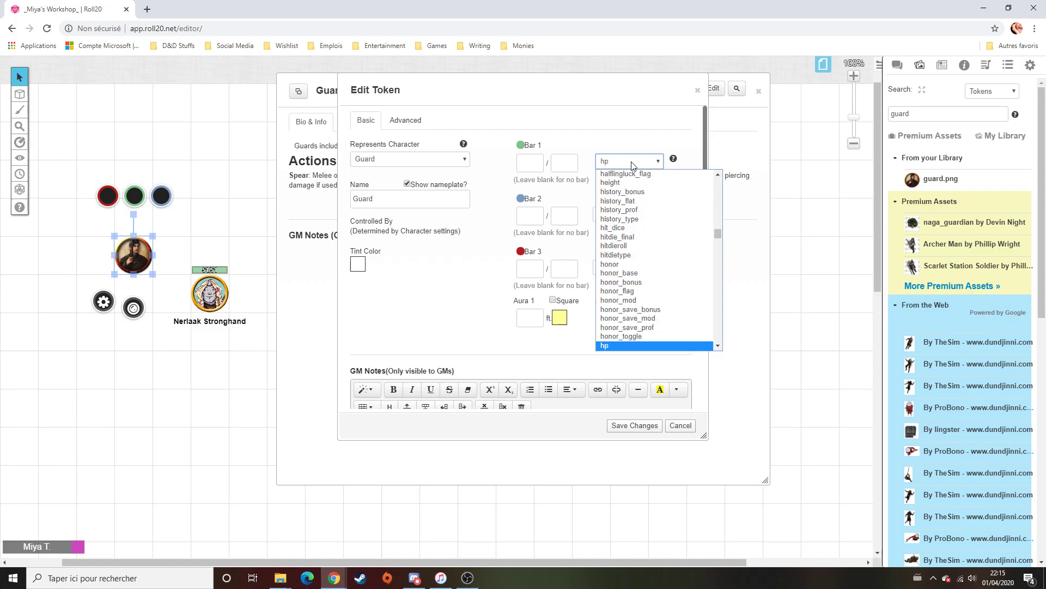
{"action": "key", "text": "Return"}
{"action": "left_click", "coordinate": [525, 167]}
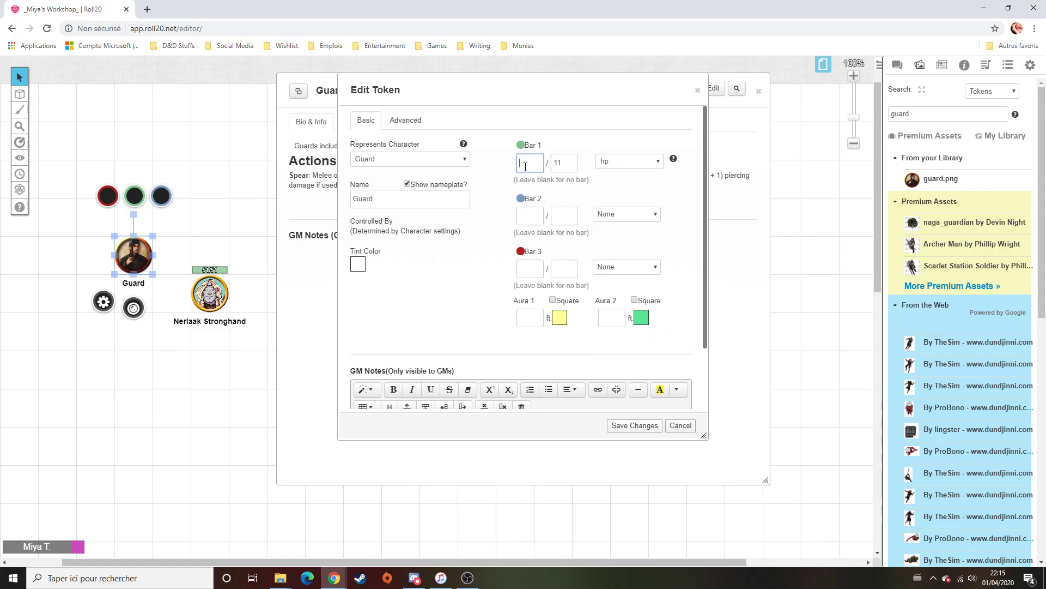
{"action": "left_click", "coordinate": [675, 186]}
{"action": "left_click", "coordinate": [531, 162]}
Unlink Bar 1 from the character by setting its attribute to None, keeping 11 / 11
{"action": "left_click", "coordinate": [645, 163]}
{"action": "left_click_drag", "start_coordinate": [718, 234], "coordinate": [718, 176]}
{"action": "left_click", "coordinate": [697, 176]}
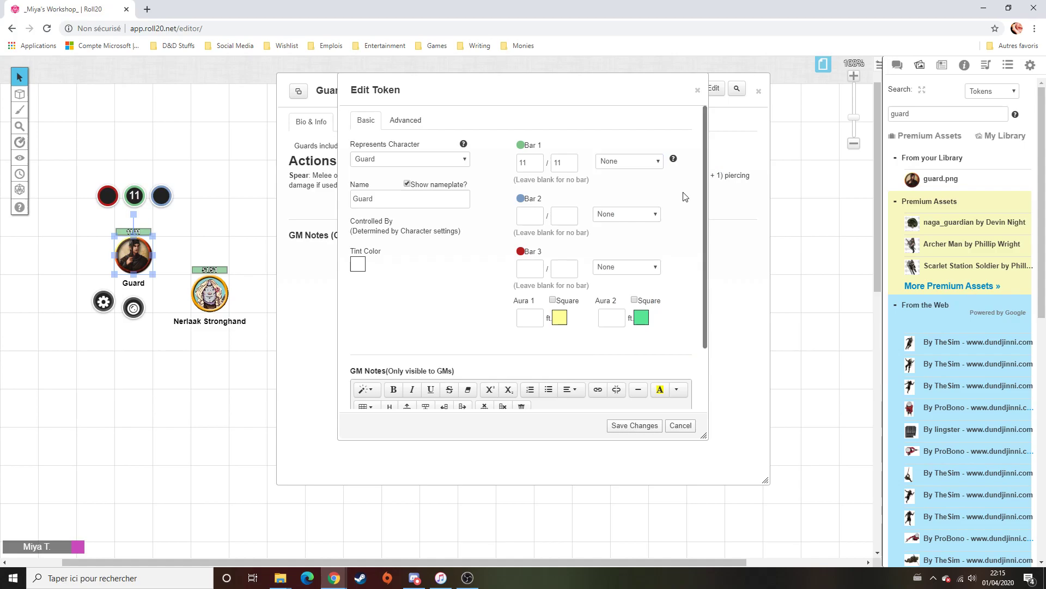
Relink Bar 1 to hp with a current value of 11, and set its attribute back to None
{"action": "left_click", "coordinate": [634, 163]}
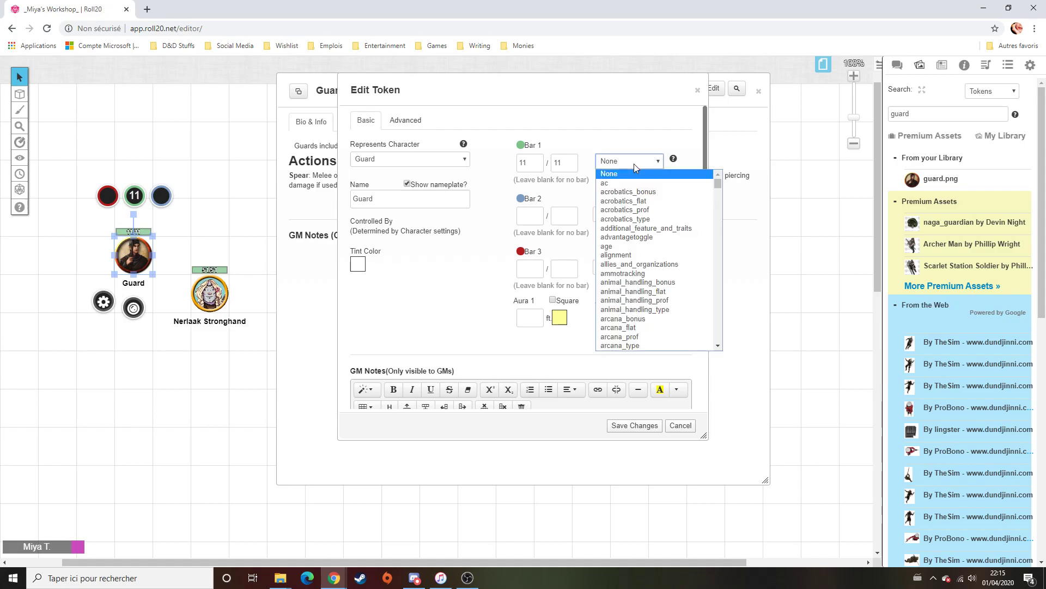
{"action": "type", "text": "hp"}
{"action": "key", "text": "Return"}
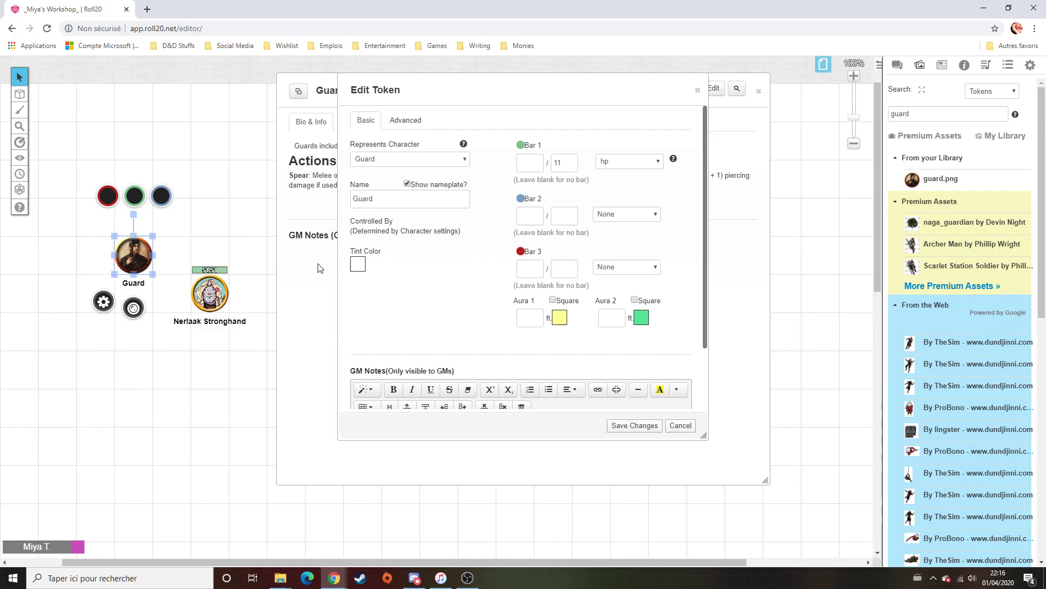
{"action": "left_click", "coordinate": [535, 160]}
{"action": "left_click", "coordinate": [634, 162]}
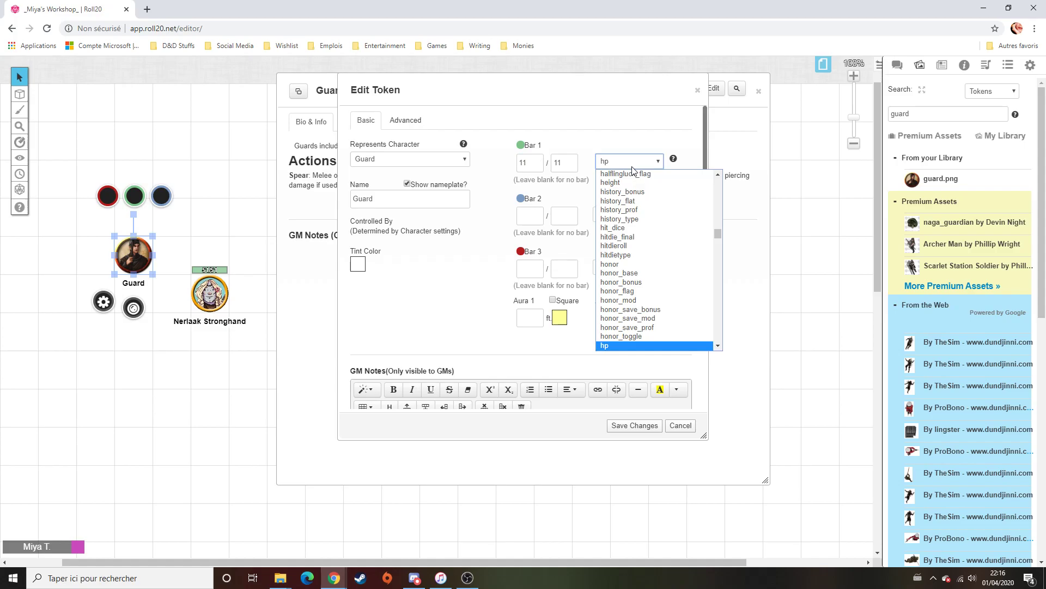
{"action": "type", "text": "no"}
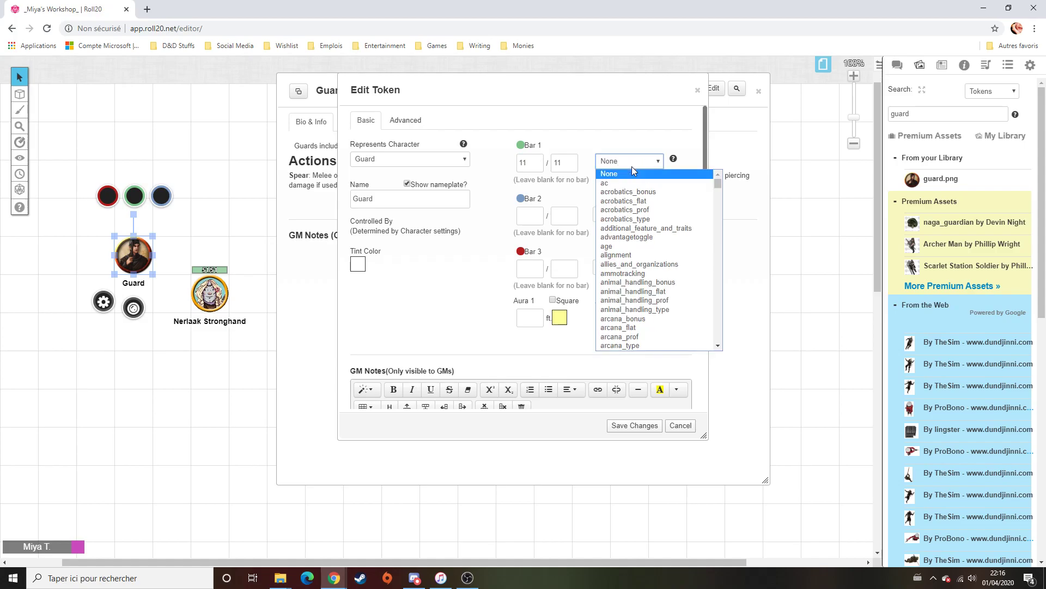
{"action": "key", "text": "Return"}
{"action": "left_click", "coordinate": [534, 164]}
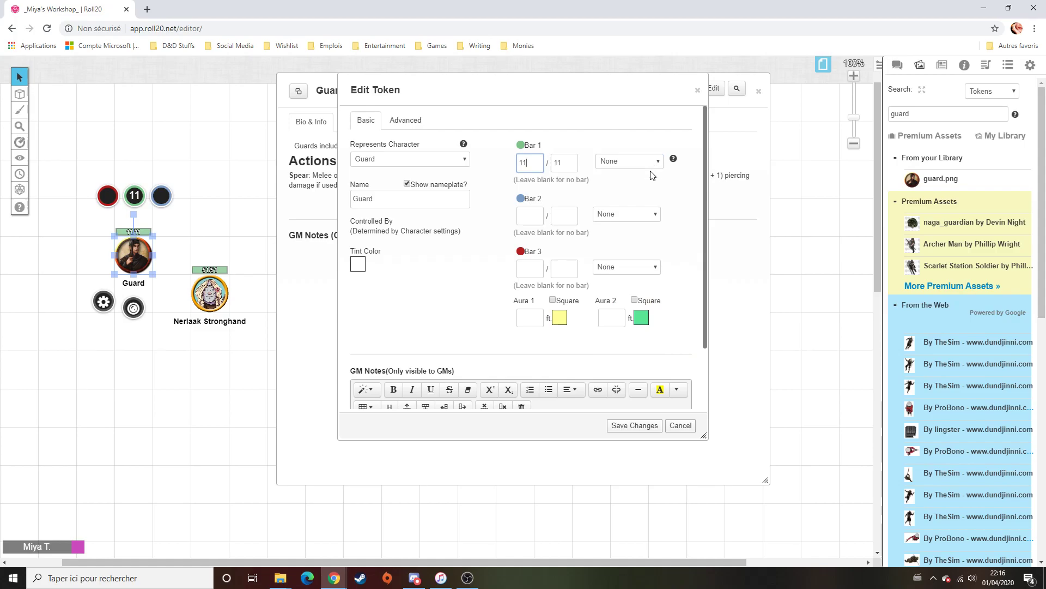
Move the Edit Token dialog aside and show the Guard's character sheet next to it to check the Armor Class
{"action": "left_click", "coordinate": [630, 214]}
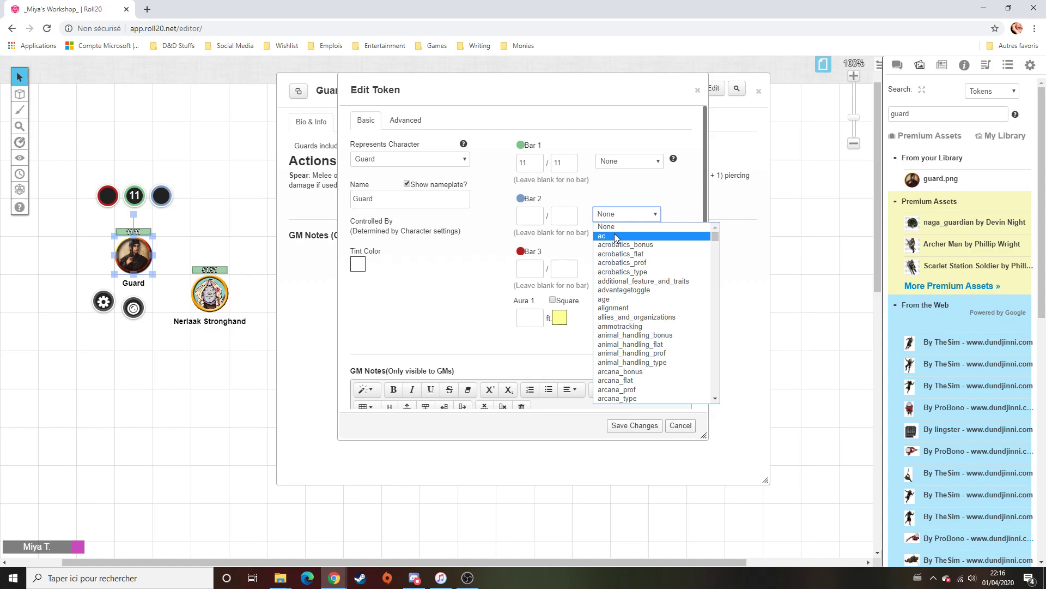
{"action": "left_click_drag", "start_coordinate": [544, 89], "coordinate": [694, 137]}
{"action": "left_click", "coordinate": [380, 135]}
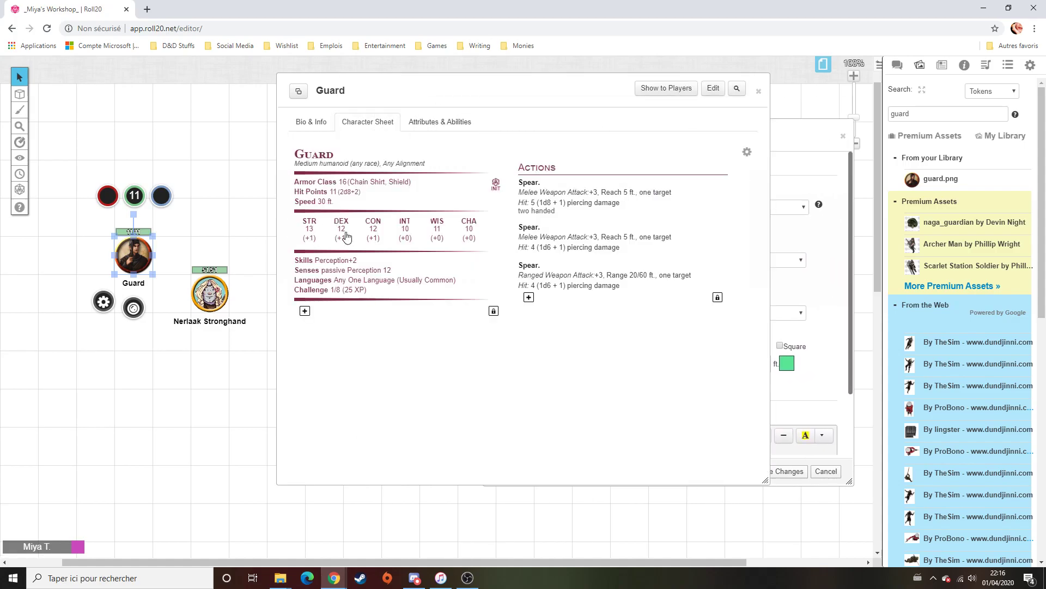
{"action": "left_click", "coordinate": [802, 131]}
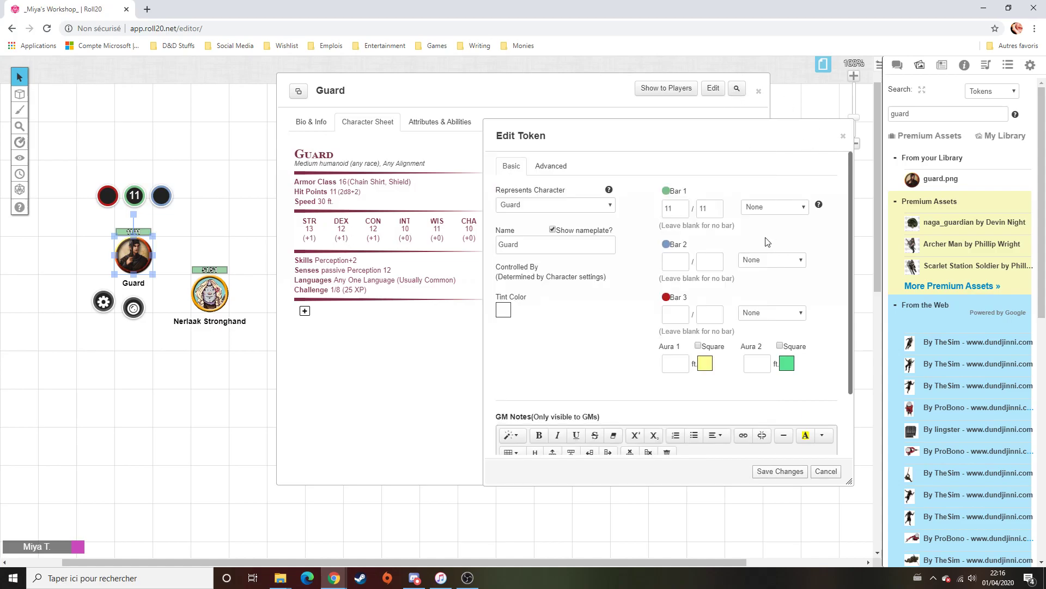
Link the guard token's Bar 2 to the npc_ac attribute
{"action": "left_click", "coordinate": [776, 261]}
{"action": "type", "text": "npc"}
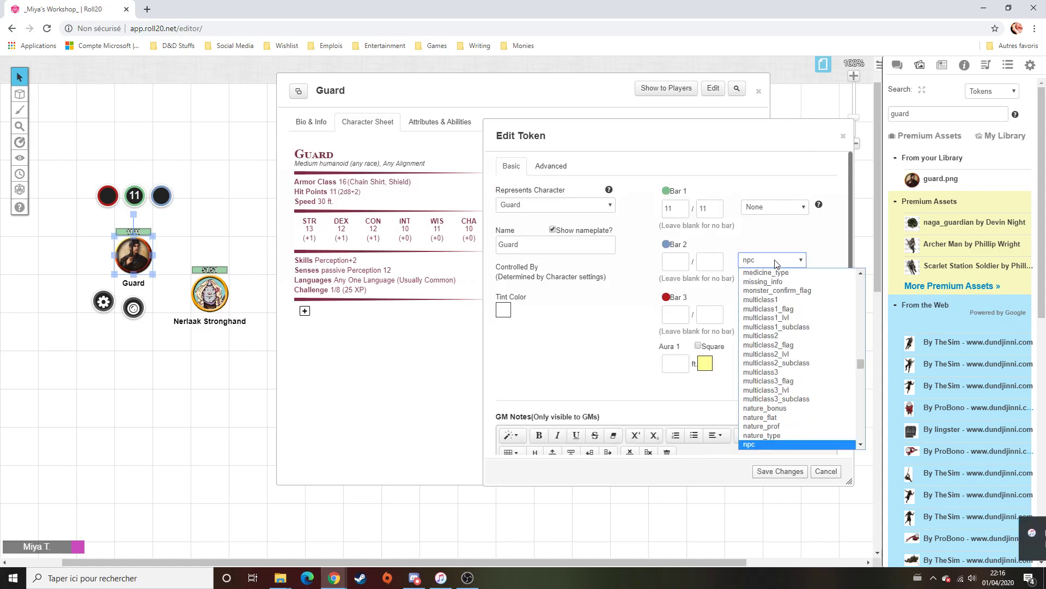
{"action": "key", "text": "Down"}
{"action": "key", "text": "Down"}
{"action": "key", "text": "Down"}
{"action": "key", "text": "Down"}
{"action": "key", "text": "Down"}
{"action": "key", "text": "Down"}
{"action": "key", "text": "Down"}
{"action": "key", "text": "Down"}
{"action": "key", "text": "Down"}
{"action": "key", "text": "Down"}
{"action": "key", "text": "Down"}
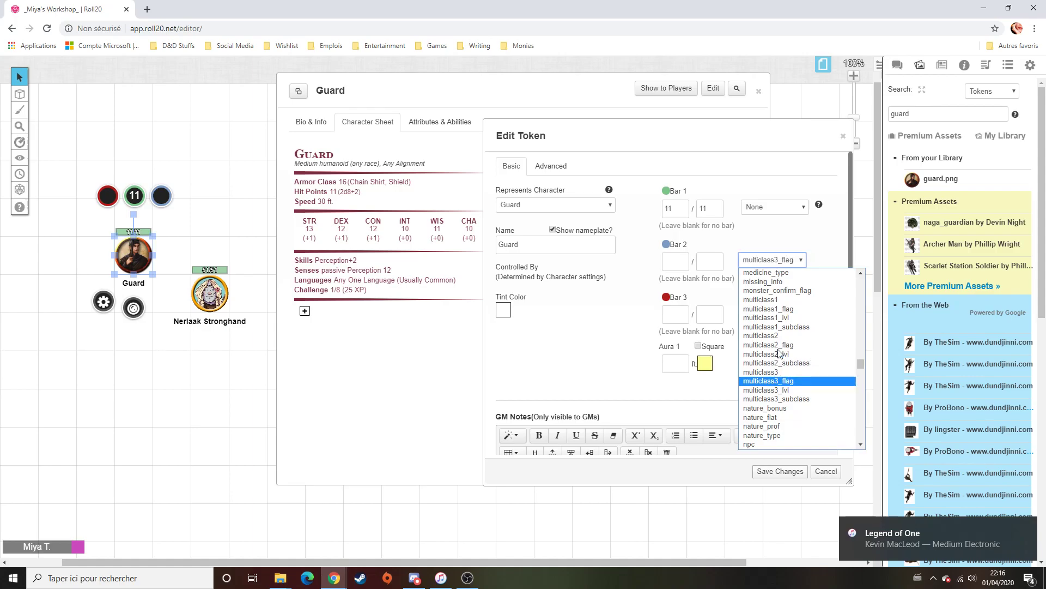
{"action": "key", "text": "Up"}
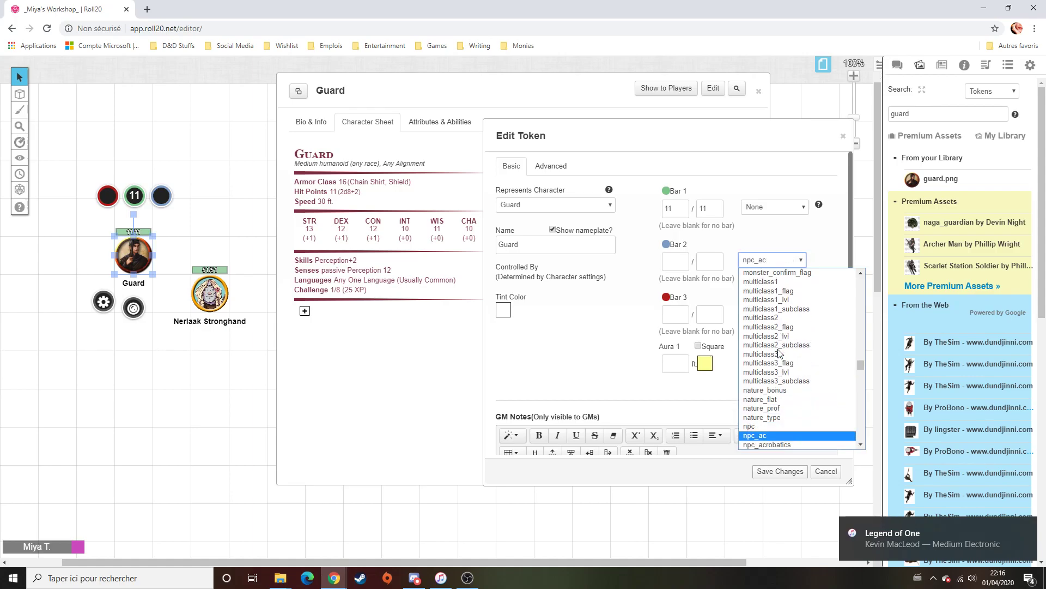
{"action": "key", "text": "Return"}
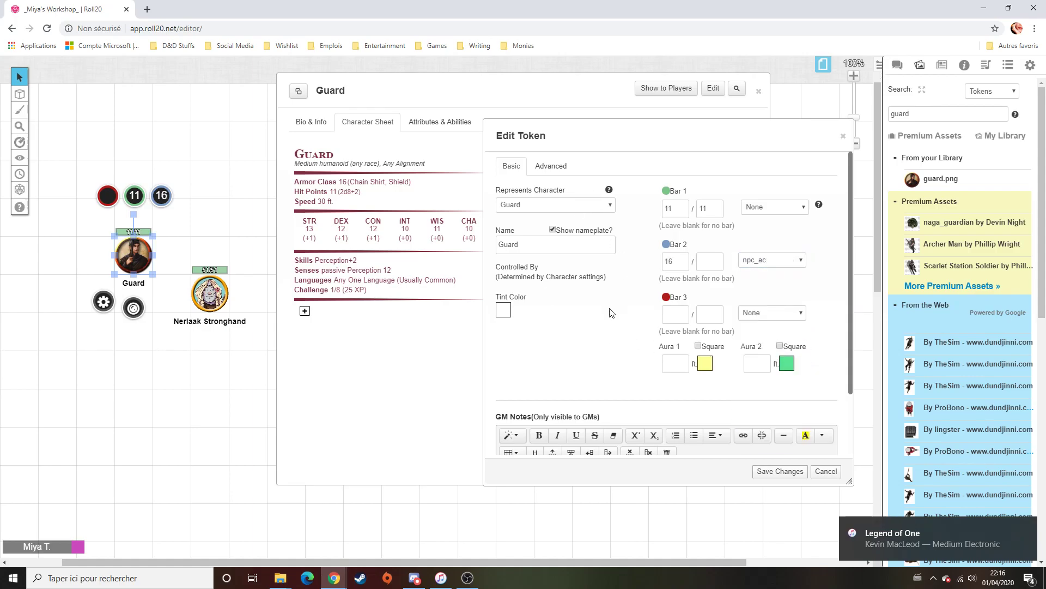
Try the ac attribute for Bar 2 and switch the bar back to npc_ac
{"action": "left_click", "coordinate": [771, 260]}
{"action": "scroll", "coordinate": [761, 309], "scroll_direction": "up", "scroll_amount": 15}
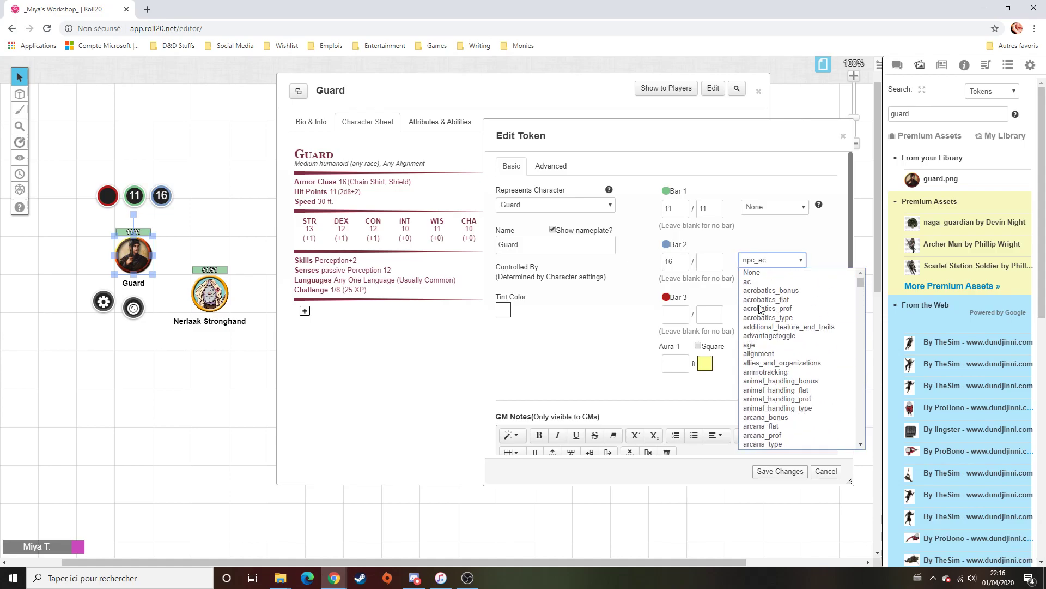
{"action": "left_click", "coordinate": [763, 281]}
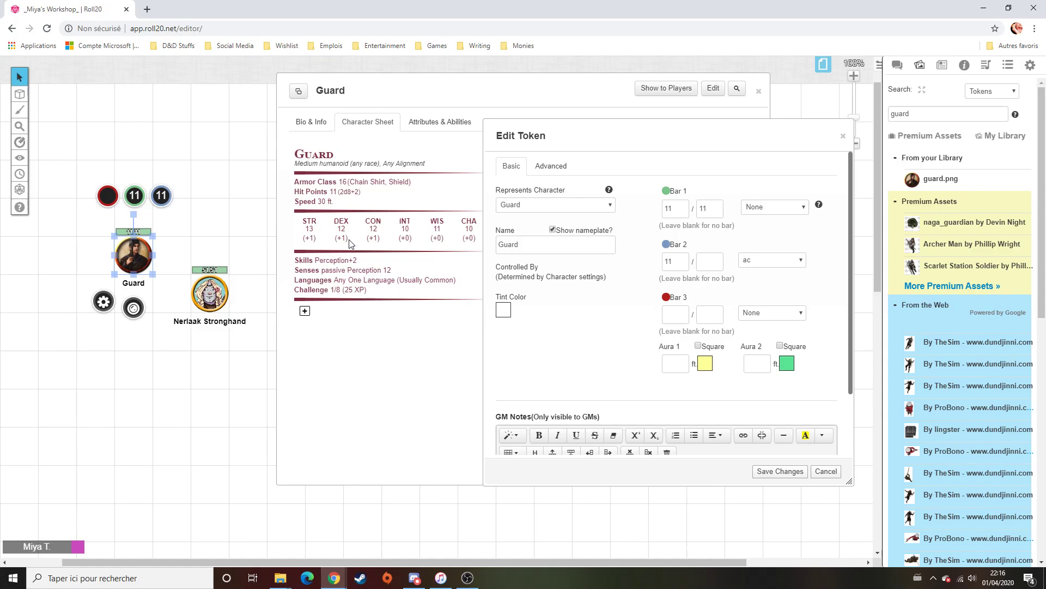
{"action": "left_click", "coordinate": [772, 261]}
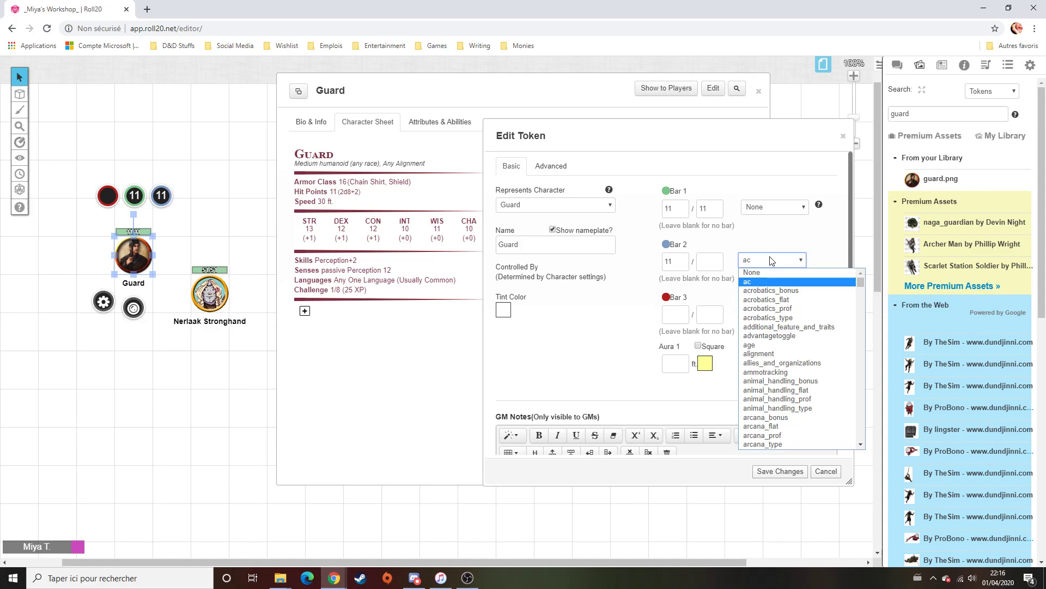
{"action": "type", "text": "npc_ac"}
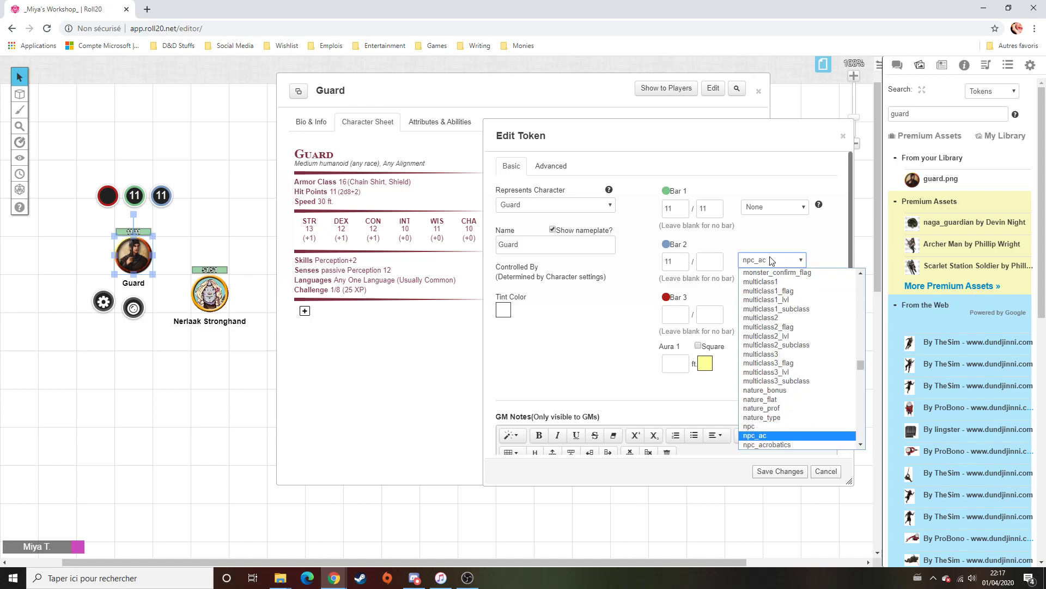
{"action": "key", "text": "Return"}
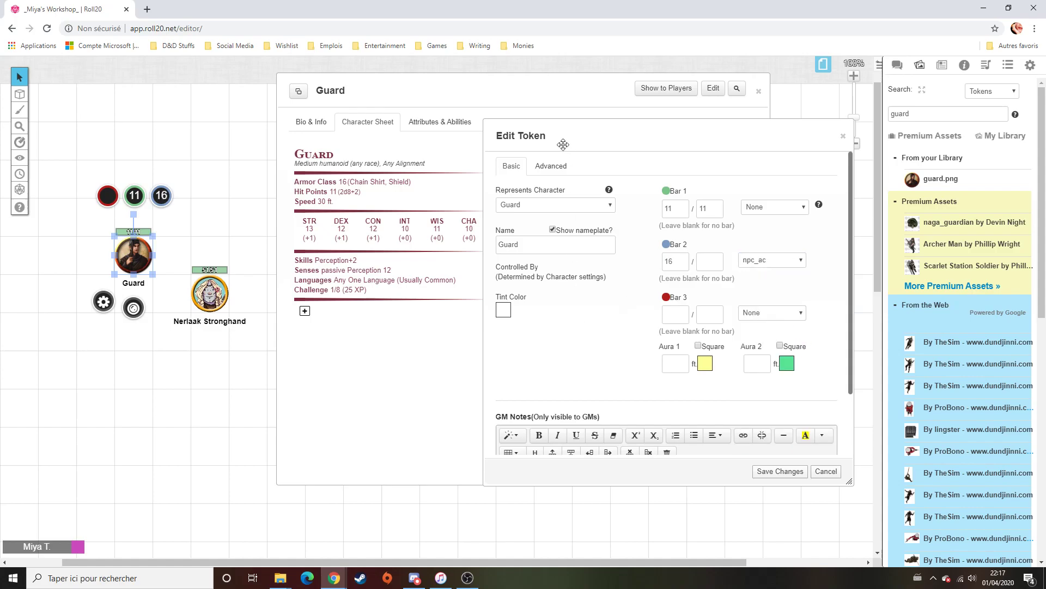
Check the guard token's advanced permissions and save the token changes
{"action": "left_click", "coordinate": [559, 166]}
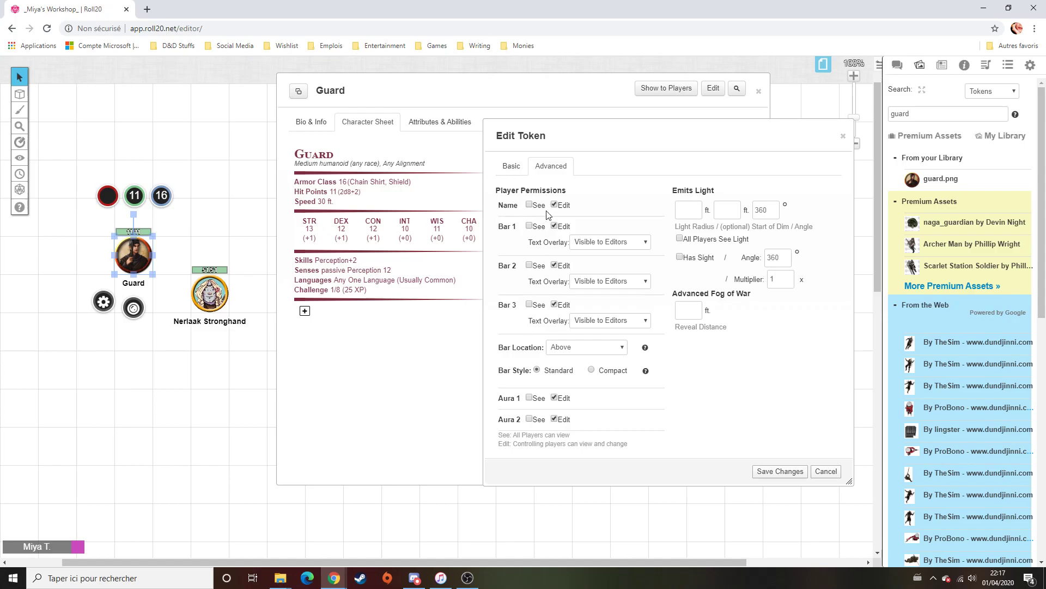
{"action": "left_click", "coordinate": [513, 169]}
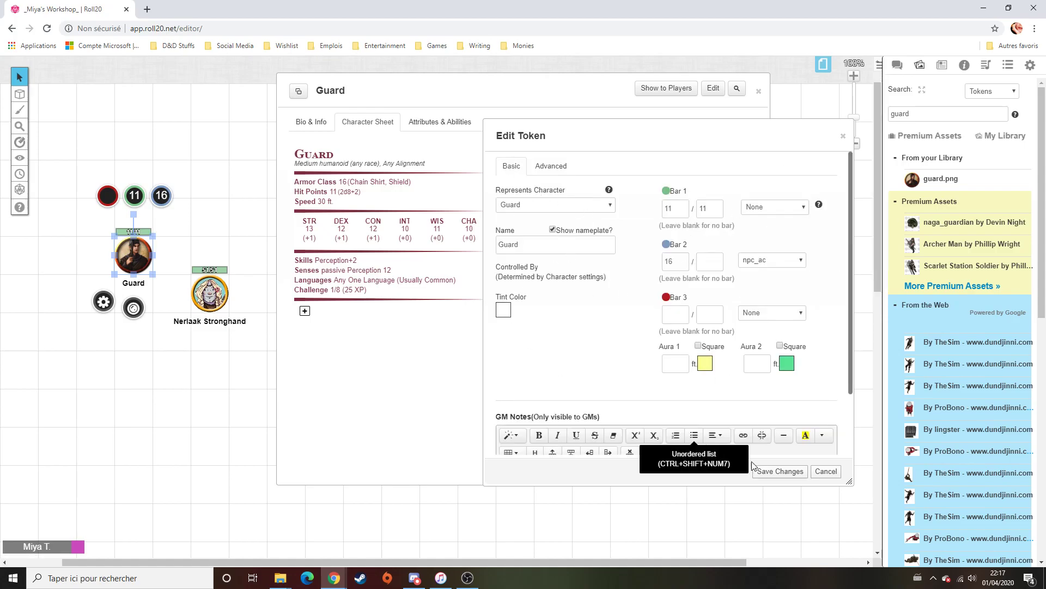
{"action": "left_click", "coordinate": [777, 472]}
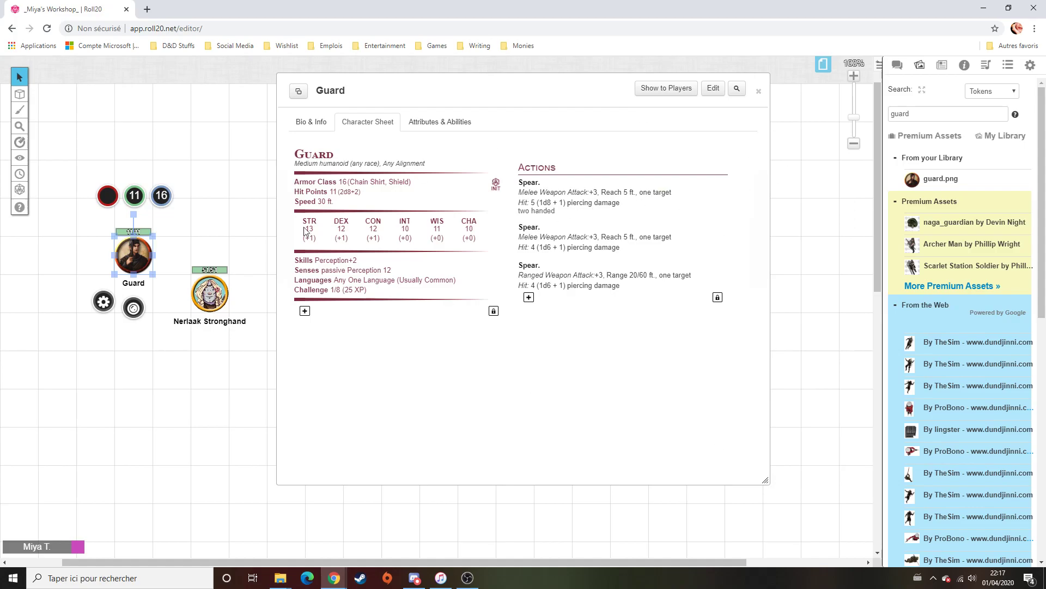
Reselect the guard token and review its advanced and basic settings, leaving them without saving
{"action": "left_click", "coordinate": [136, 285]}
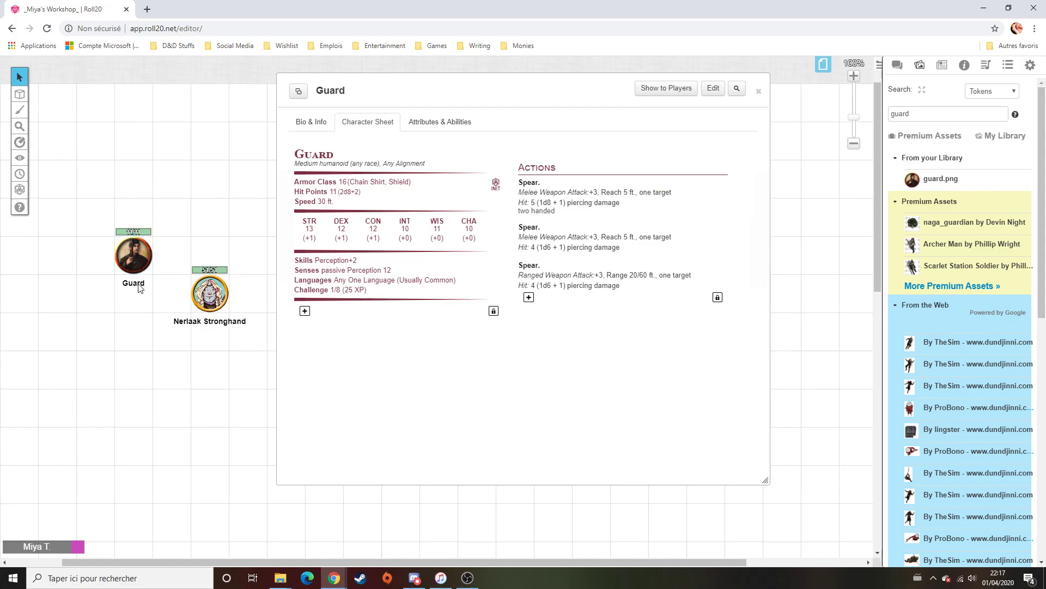
{"action": "left_click", "coordinate": [139, 257]}
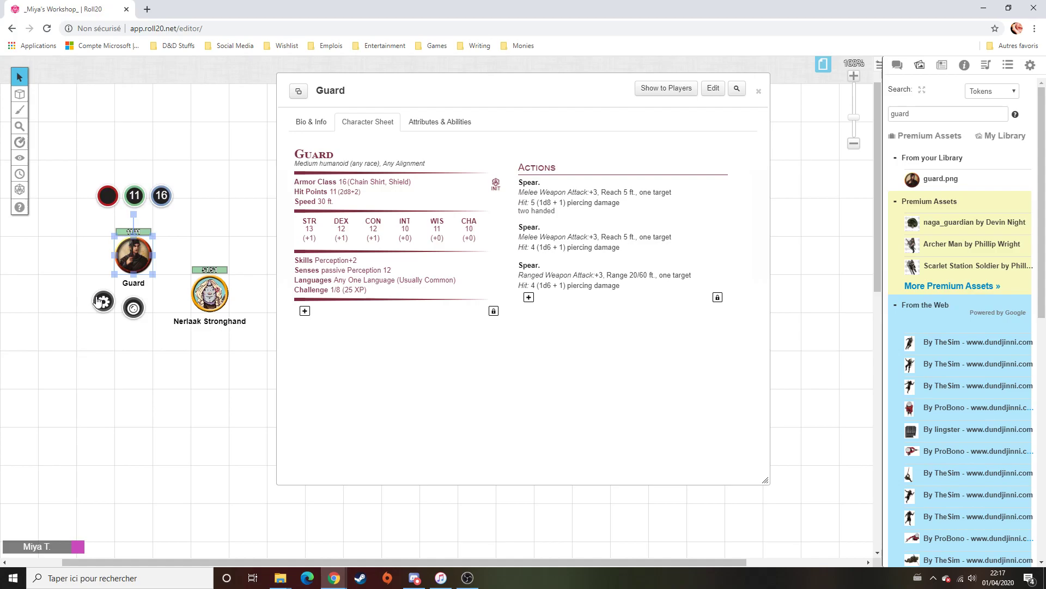
{"action": "left_click", "coordinate": [103, 302]}
{"action": "left_click", "coordinate": [408, 122]}
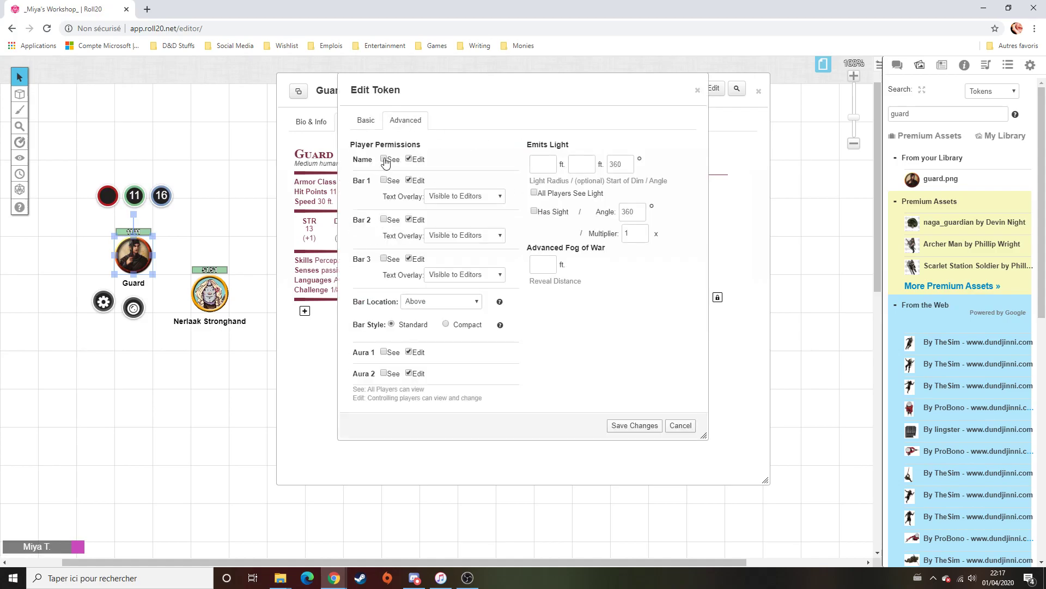
{"action": "left_click", "coordinate": [366, 120]}
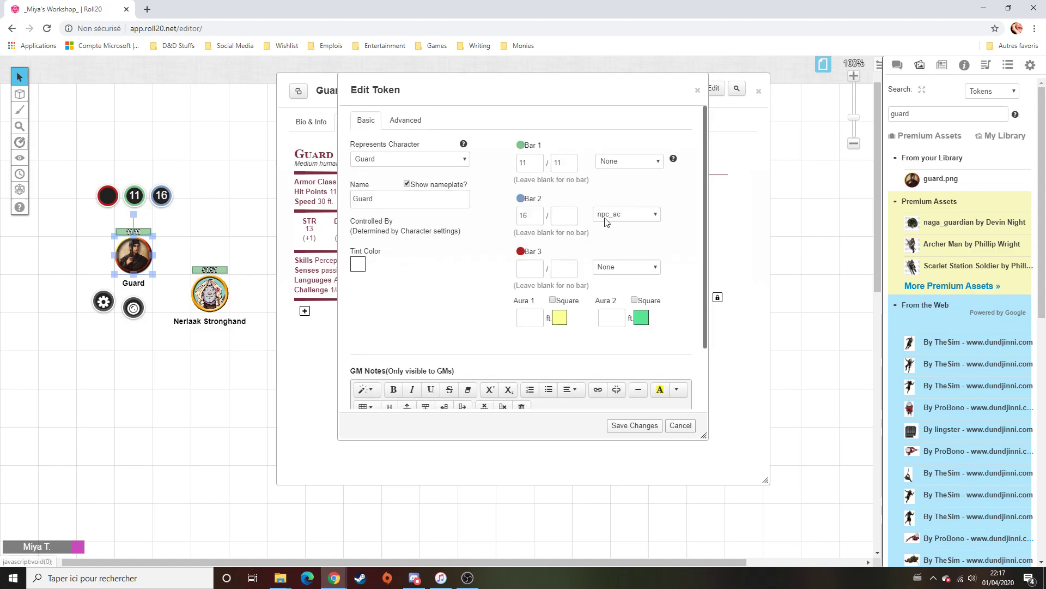
{"action": "left_click", "coordinate": [682, 426]}
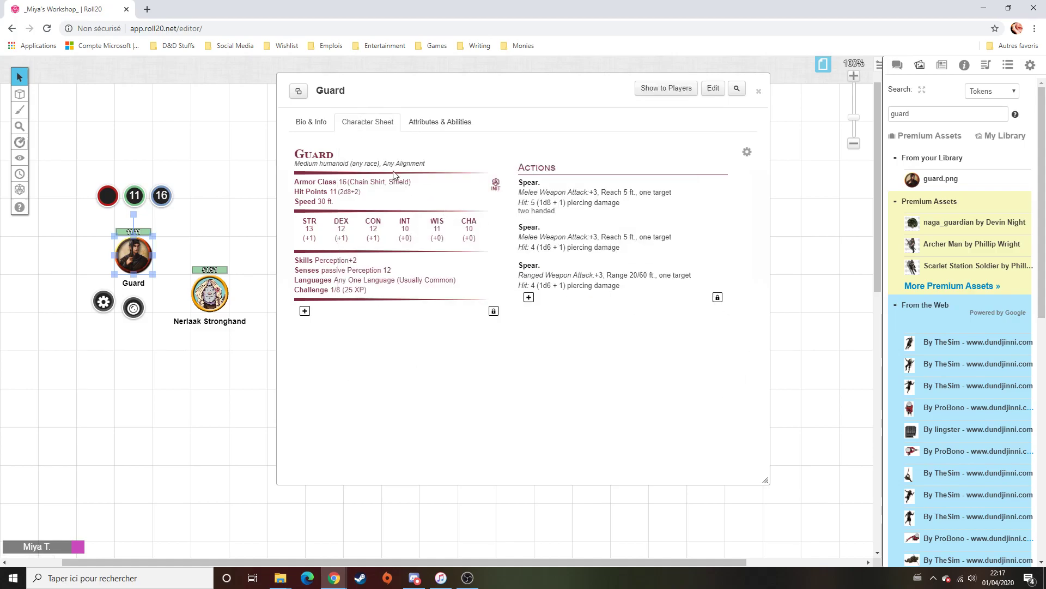
Edit the Guard character to use the selected guard token as its default token, and save the changes
{"action": "left_click", "coordinate": [713, 90]}
{"action": "left_click", "coordinate": [404, 273]}
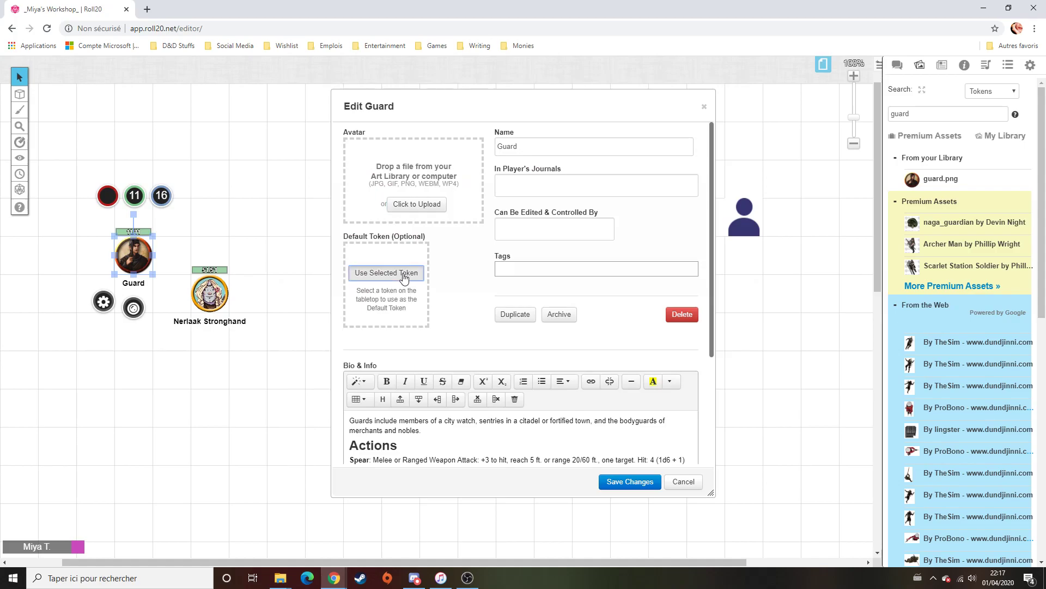
{"action": "left_click", "coordinate": [639, 479]}
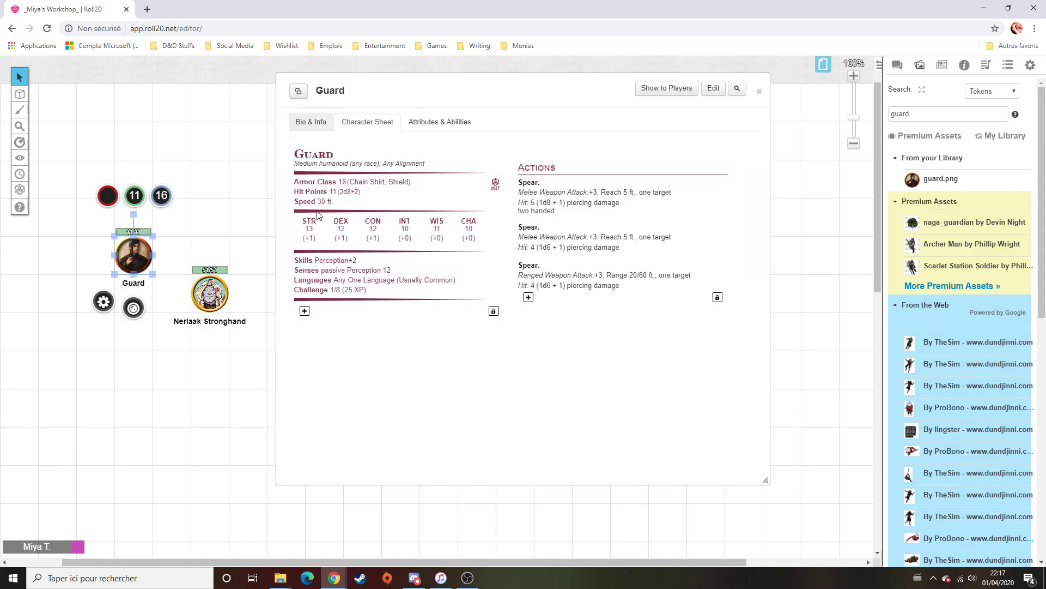
Close the Guard sheet and place a second Guard token from the journal about eight cells right of and two cells above the first
{"action": "left_click", "coordinate": [942, 64]}
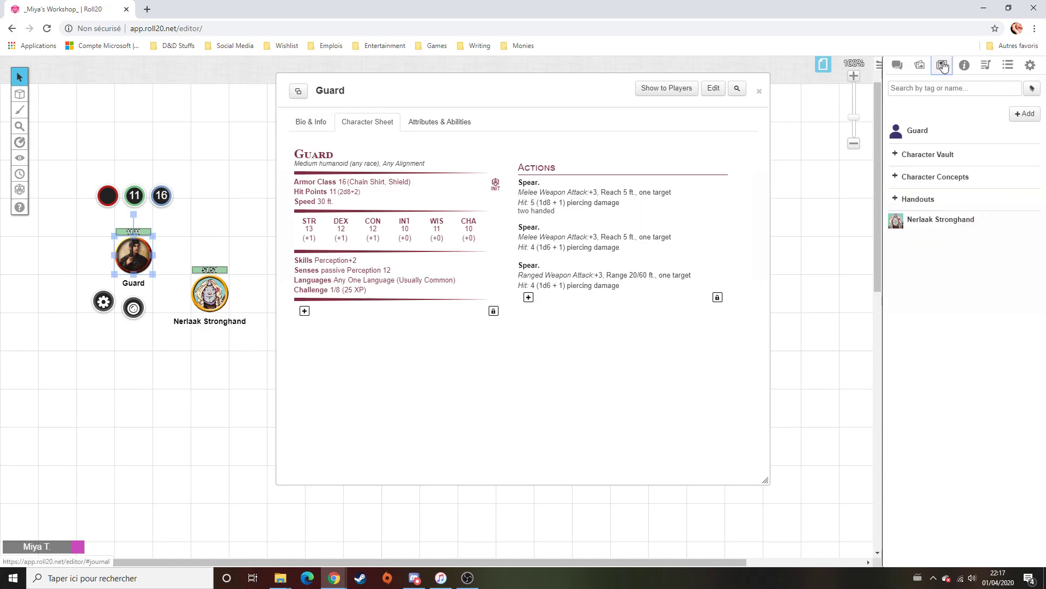
{"action": "left_click", "coordinate": [759, 91]}
{"action": "left_click", "coordinate": [920, 131]}
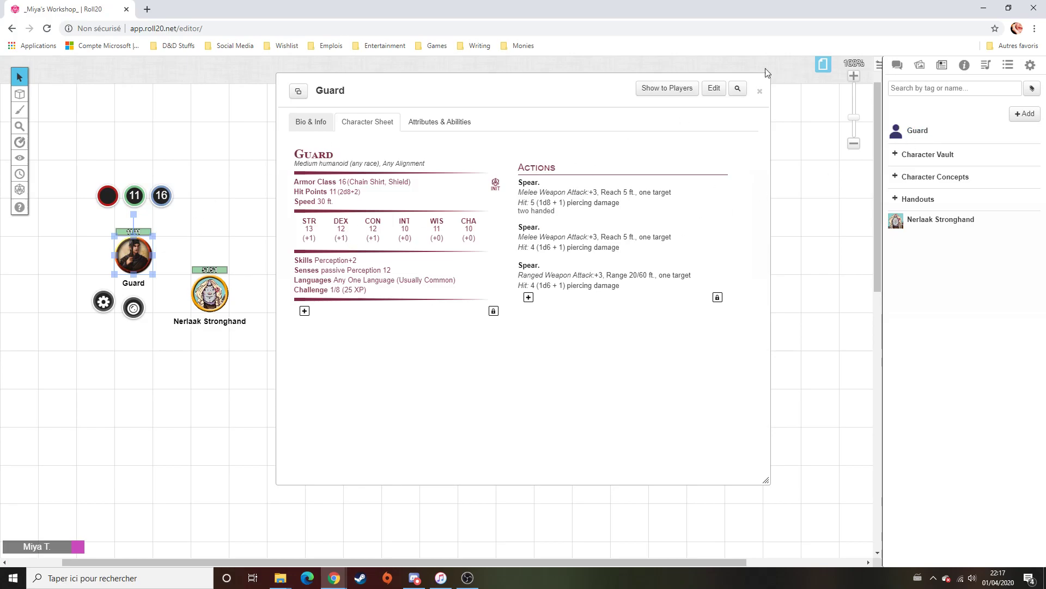
{"action": "left_click", "coordinate": [760, 91]}
{"action": "left_click", "coordinate": [753, 215]}
{"action": "key", "text": "Delete"}
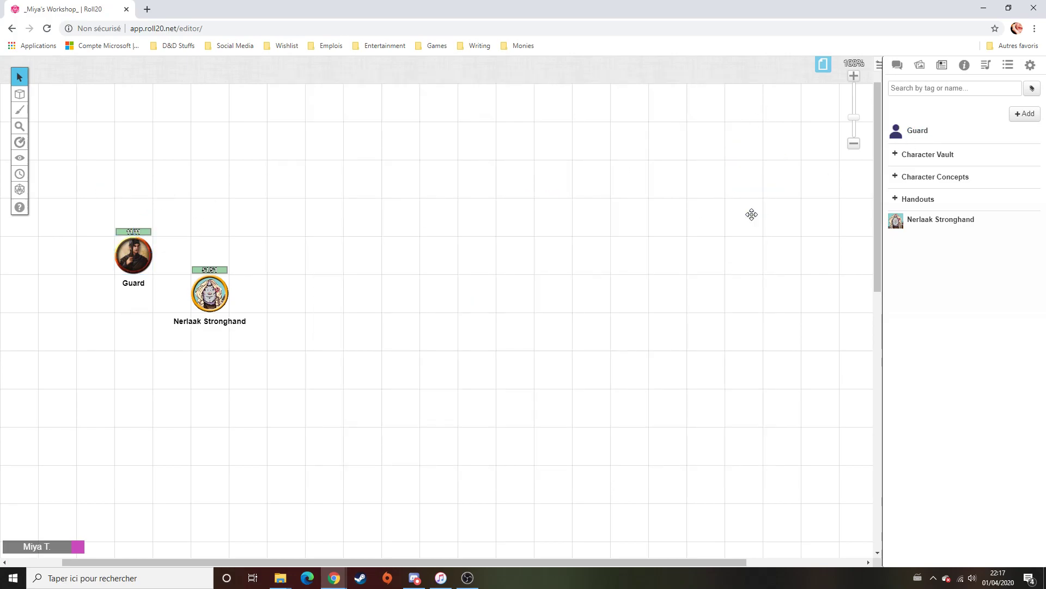
{"action": "left_click_drag", "start_coordinate": [913, 134], "coordinate": [431, 173]}
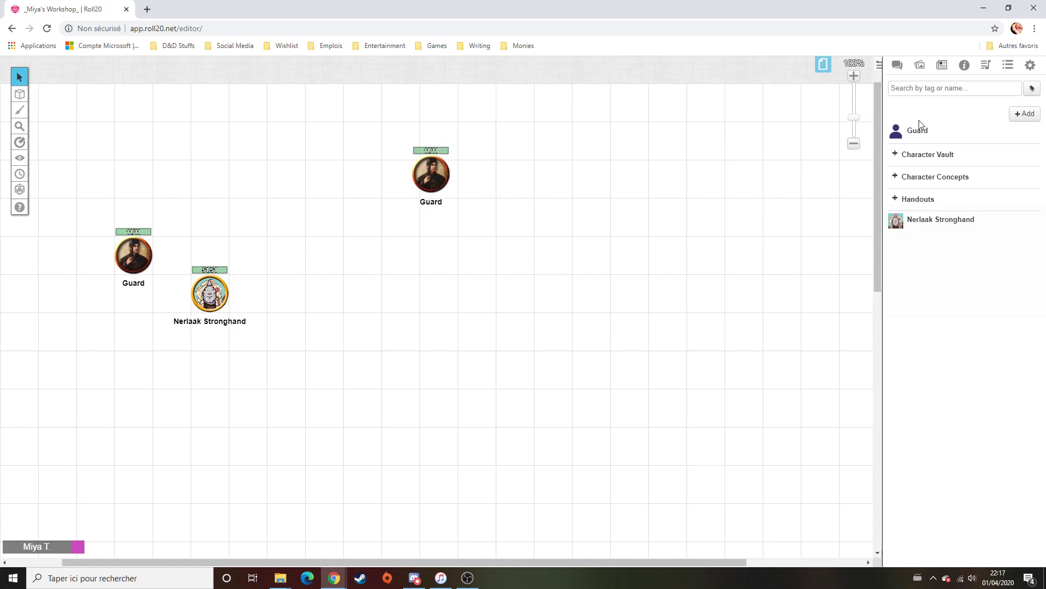
Place three more Guard tokens from the journal on the map to the right of Nerlaak Stronghand's token
{"action": "left_click_drag", "start_coordinate": [914, 134], "coordinate": [516, 297]}
{"action": "left_click_drag", "start_coordinate": [913, 130], "coordinate": [556, 235]}
{"action": "left_click_drag", "start_coordinate": [922, 133], "coordinate": [357, 220]}
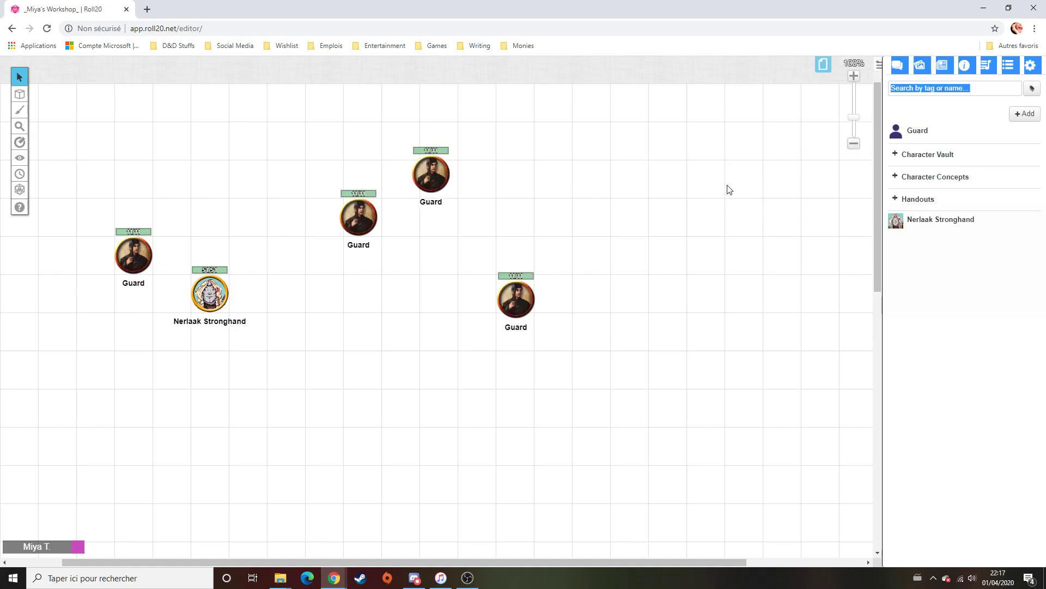
{"action": "left_click_drag", "start_coordinate": [923, 131], "coordinate": [393, 280]}
Lower the hp bar value of the small Guard token placed last and deselect the token
{"action": "left_click", "coordinate": [394, 281]}
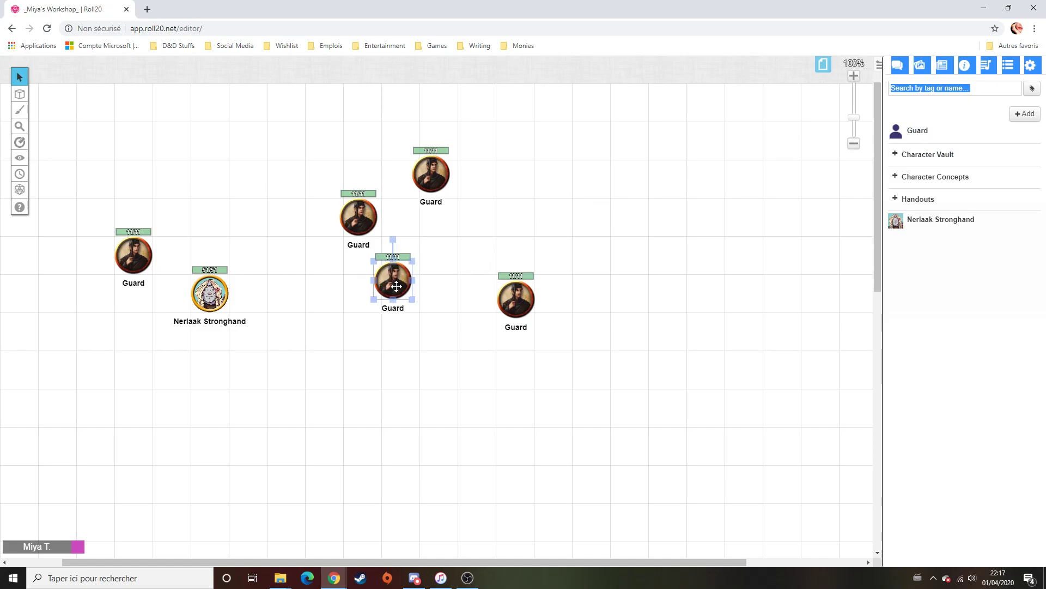
{"action": "left_click", "coordinate": [394, 221]}
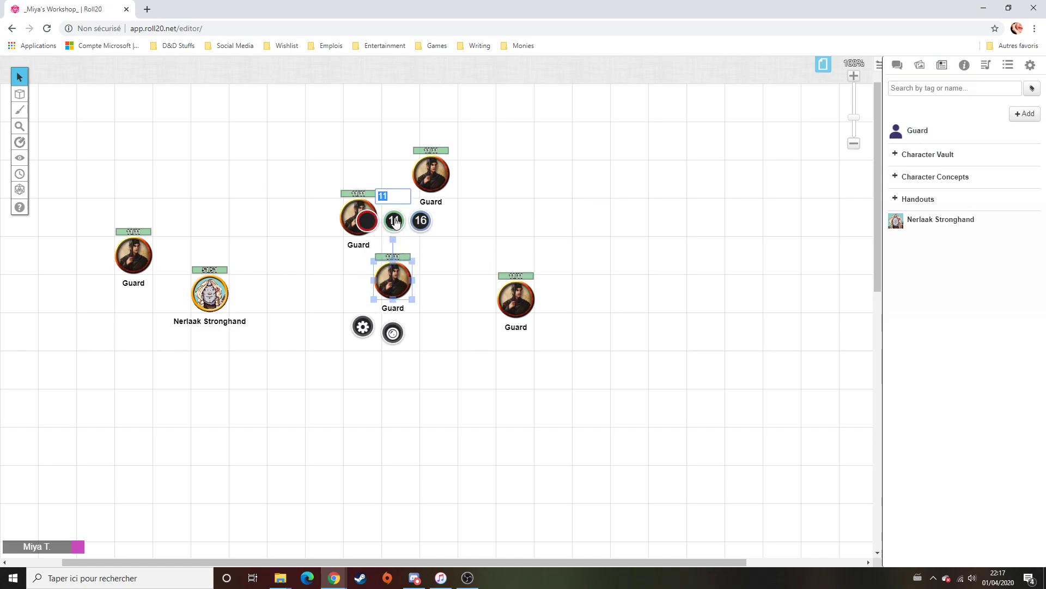
{"action": "key", "text": "Return"}
{"action": "left_click", "coordinate": [518, 419]}
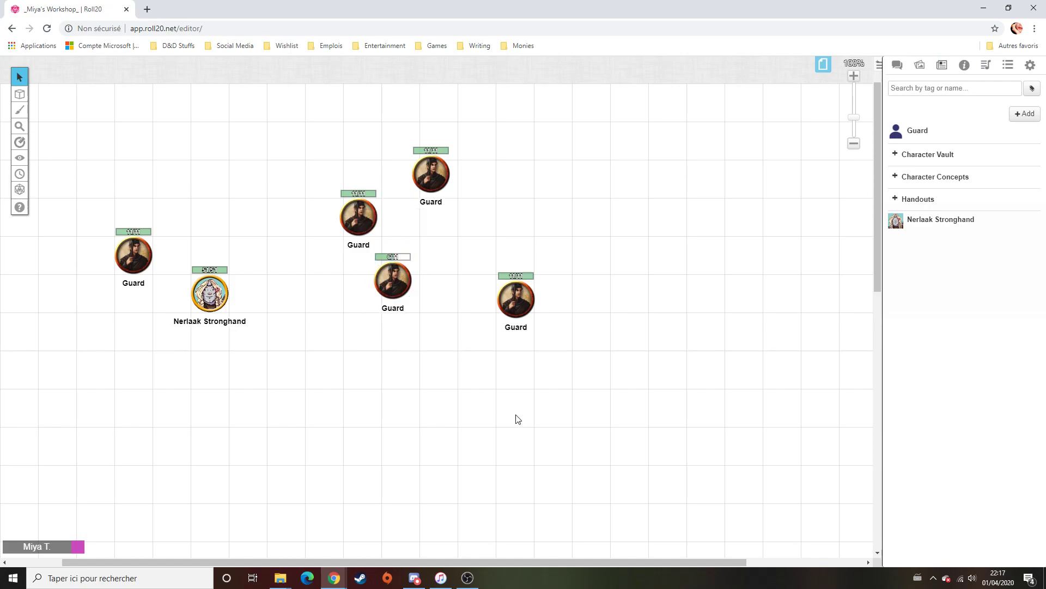
Set the hp of that damaged Guard token to 11, then box-select the placed Guard copies and clear the selection
{"action": "left_click", "coordinate": [391, 286]}
{"action": "left_click", "coordinate": [395, 221]}
{"action": "type", "text": "11"}
{"action": "key", "text": "Return"}
{"action": "left_click", "coordinate": [413, 515]}
{"action": "left_click_drag", "start_coordinate": [284, 117], "coordinate": [538, 357]}
{"action": "left_click", "coordinate": [596, 373]}
Snap the rightmost Guard token to the grid and set its dimensions in Units, trying a width of 0.5
{"action": "left_click_drag", "start_coordinate": [522, 299], "coordinate": [521, 293]}
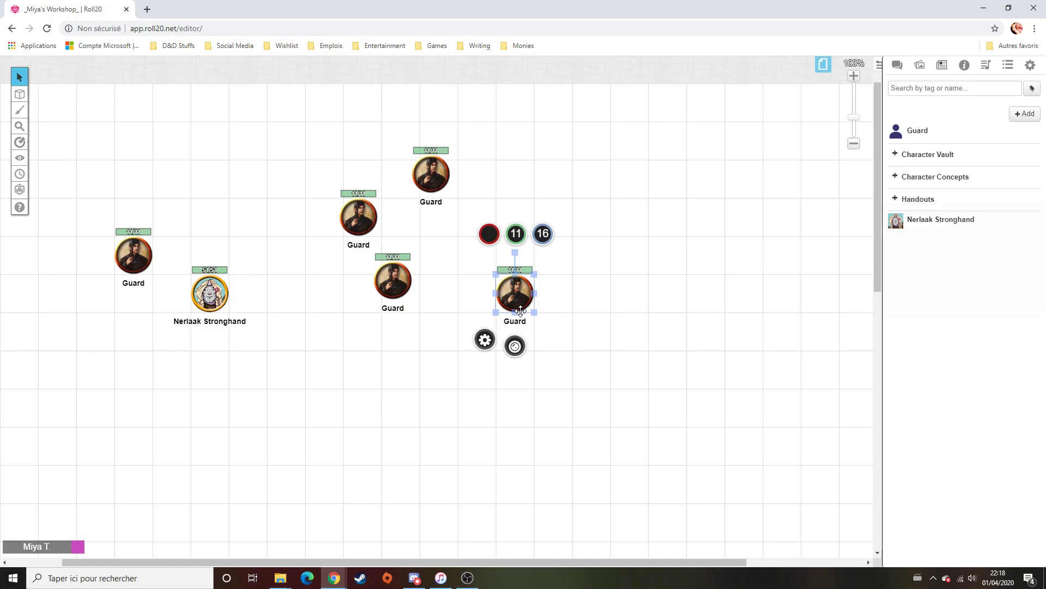
{"action": "mouse_move", "coordinate": [533, 310]}
{"action": "left_mouse_down"}
{"action": "mouse_move", "coordinate": [518, 295]}
{"action": "mouse_move", "coordinate": [535, 317]}
{"action": "left_mouse_up"}
{"action": "right_click", "coordinate": [502, 274]}
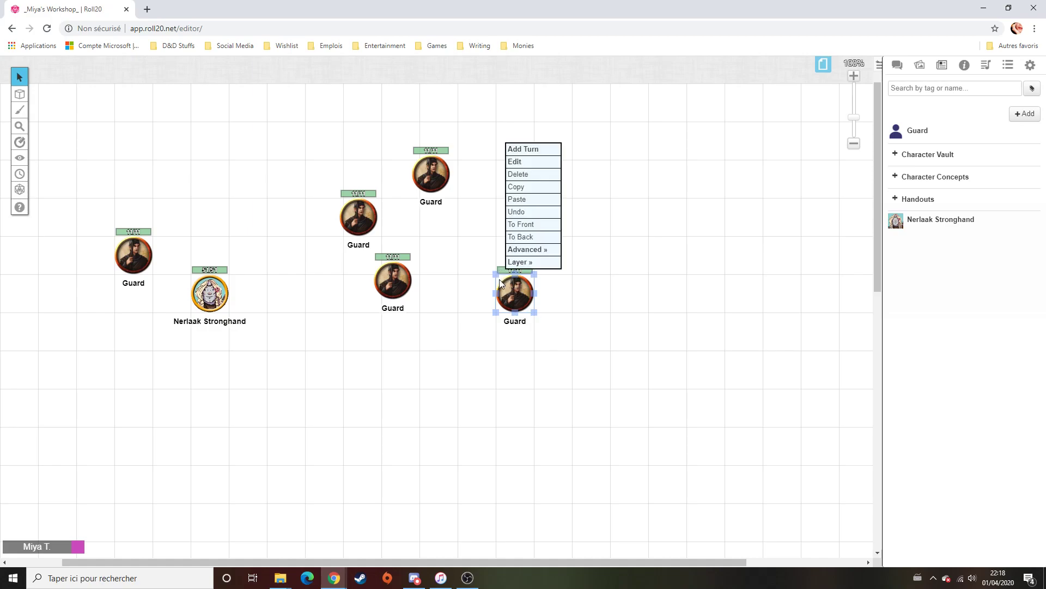
{"action": "right_click", "coordinate": [509, 296]}
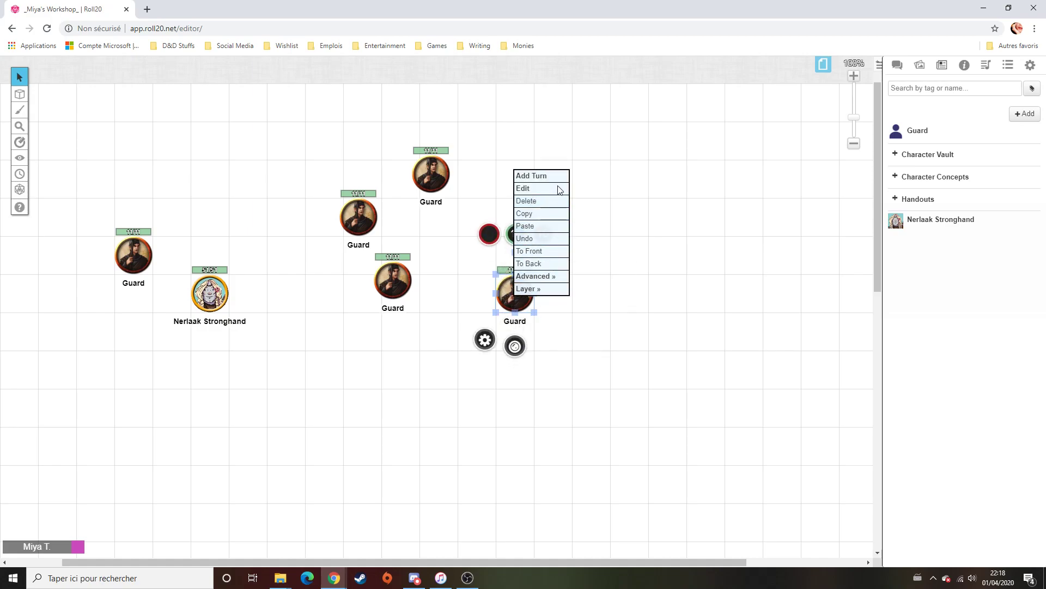
{"action": "mouse_move", "coordinate": [550, 278]}
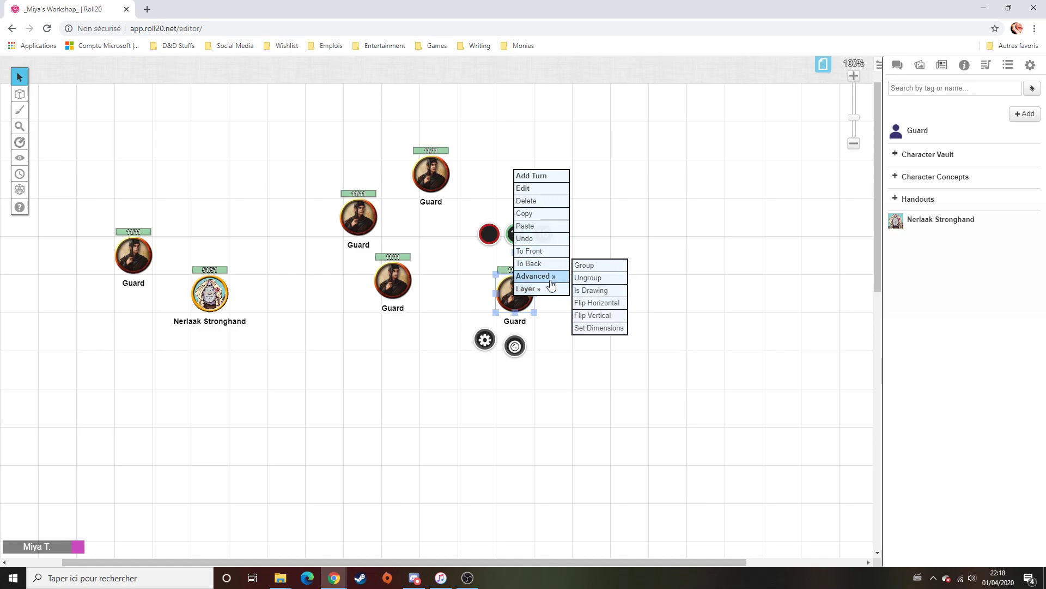
{"action": "left_click", "coordinate": [608, 328]}
{"action": "left_click", "coordinate": [487, 298]}
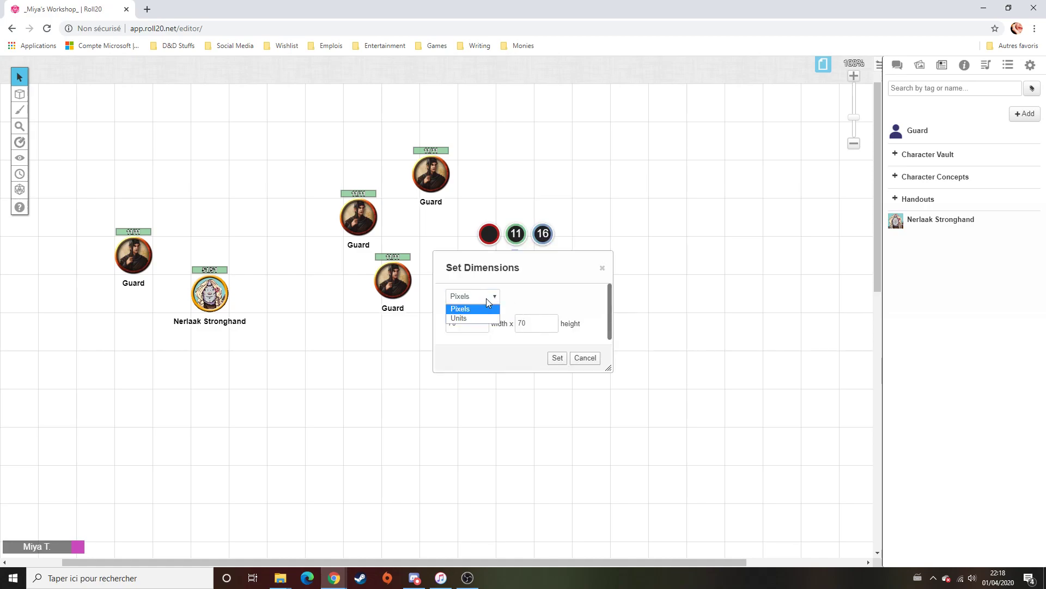
{"action": "left_click", "coordinate": [459, 318]}
{"action": "left_click_drag", "start_coordinate": [456, 323], "coordinate": [428, 327]}
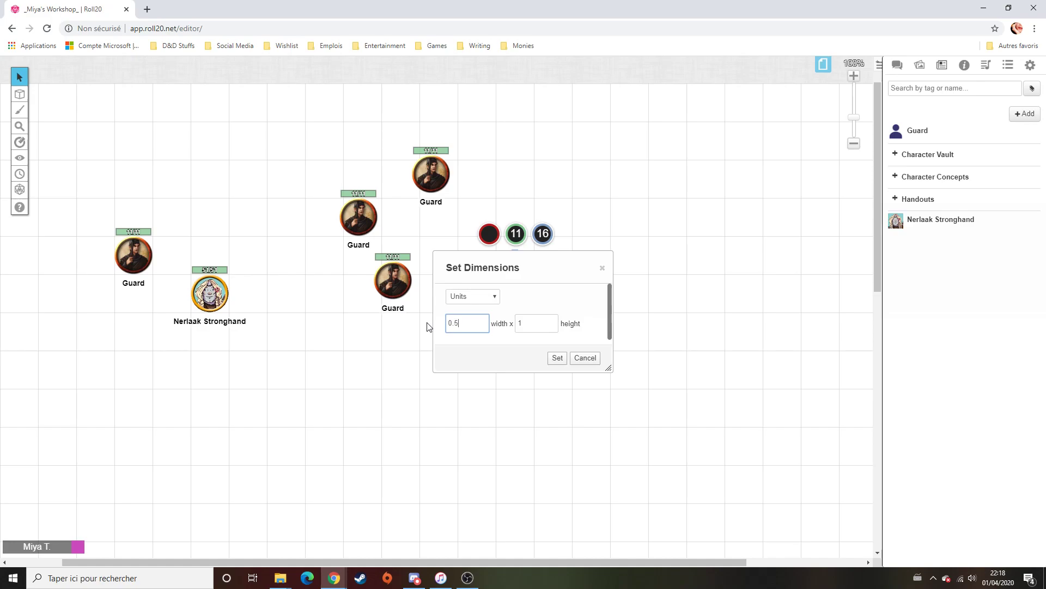
{"action": "key", "text": "Tab"}
{"action": "left_click", "coordinate": [557, 358]}
Move the rightmost Guard token up one cell and enlarge it to two by two cells
{"action": "left_click_drag", "start_coordinate": [512, 290], "coordinate": [514, 240]}
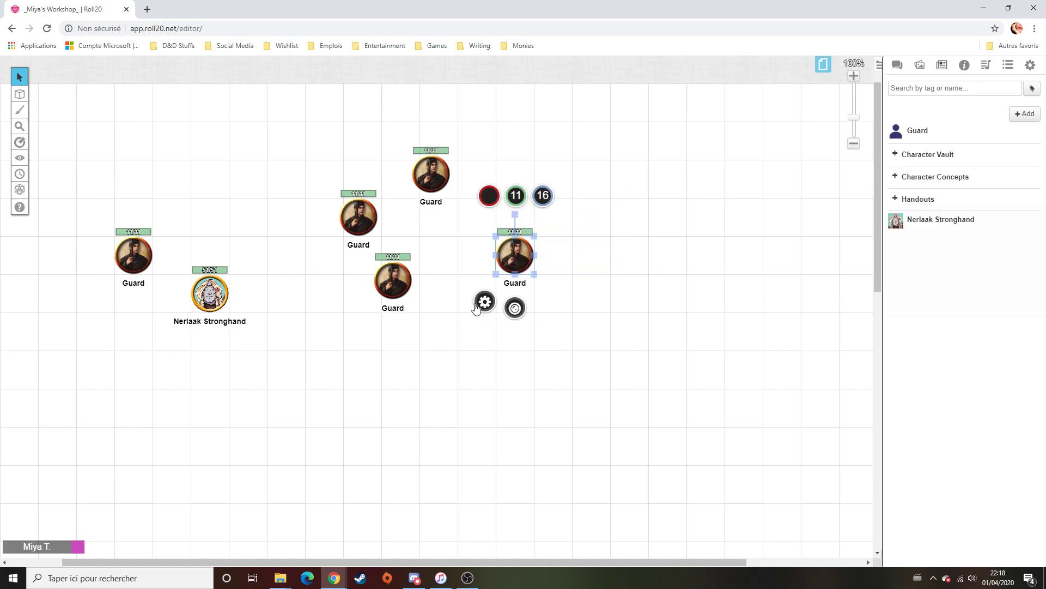
{"action": "left_click_drag", "start_coordinate": [534, 274], "coordinate": [572, 312]}
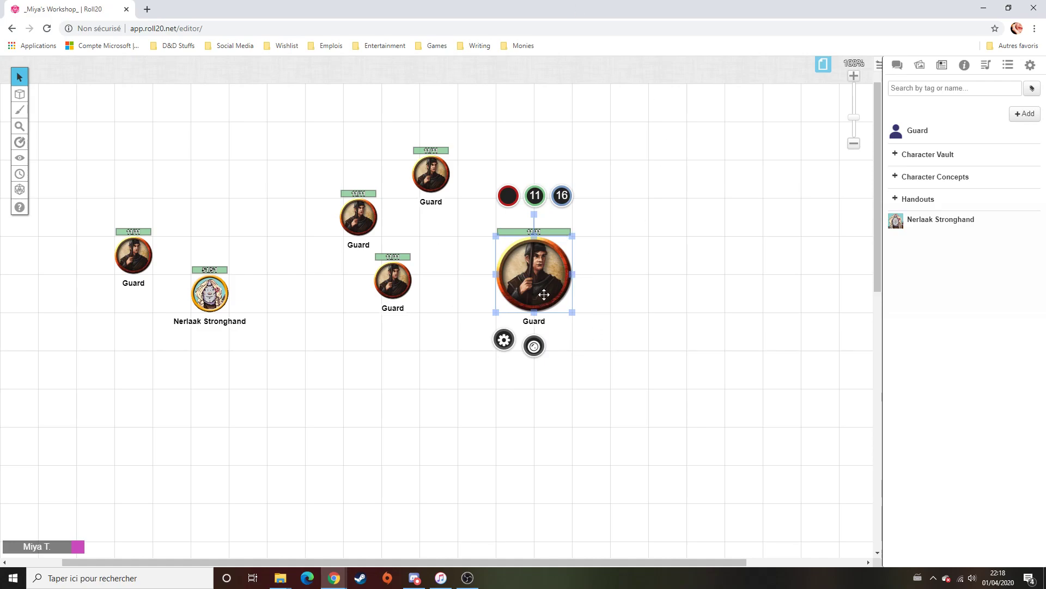
Place a test Guard token from the journal to the upper right of the enlarged Guard, and delete it
{"action": "left_click", "coordinate": [918, 135]}
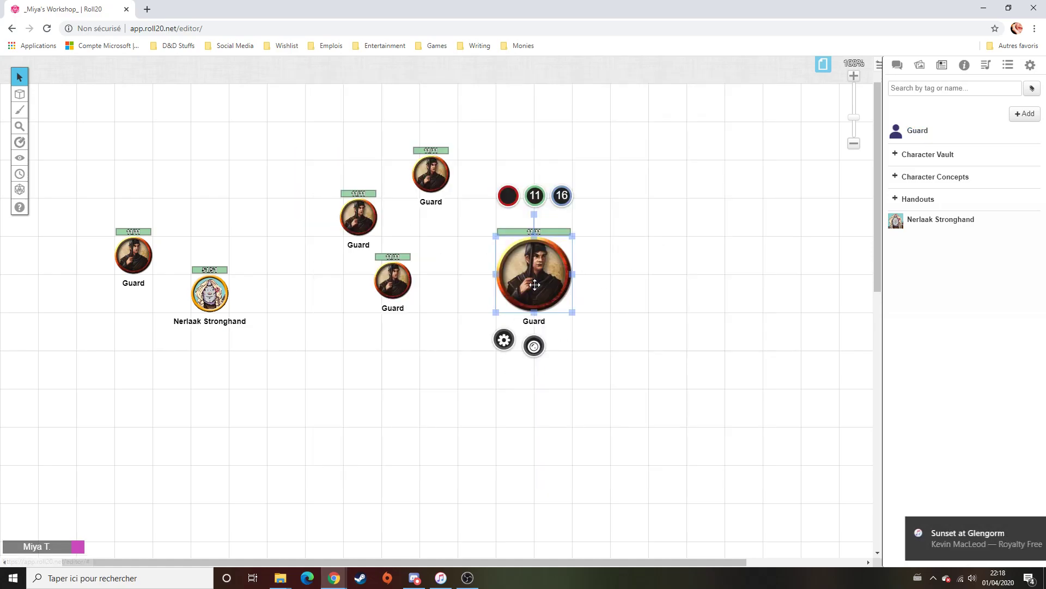
{"action": "left_click_drag", "start_coordinate": [910, 126], "coordinate": [648, 202]}
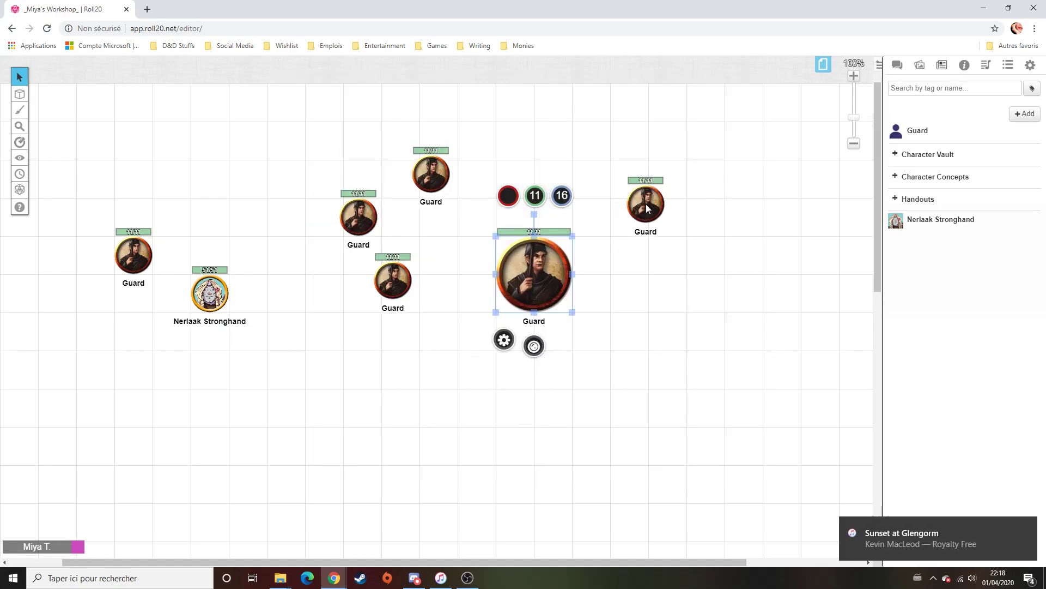
{"action": "left_click", "coordinate": [649, 199]}
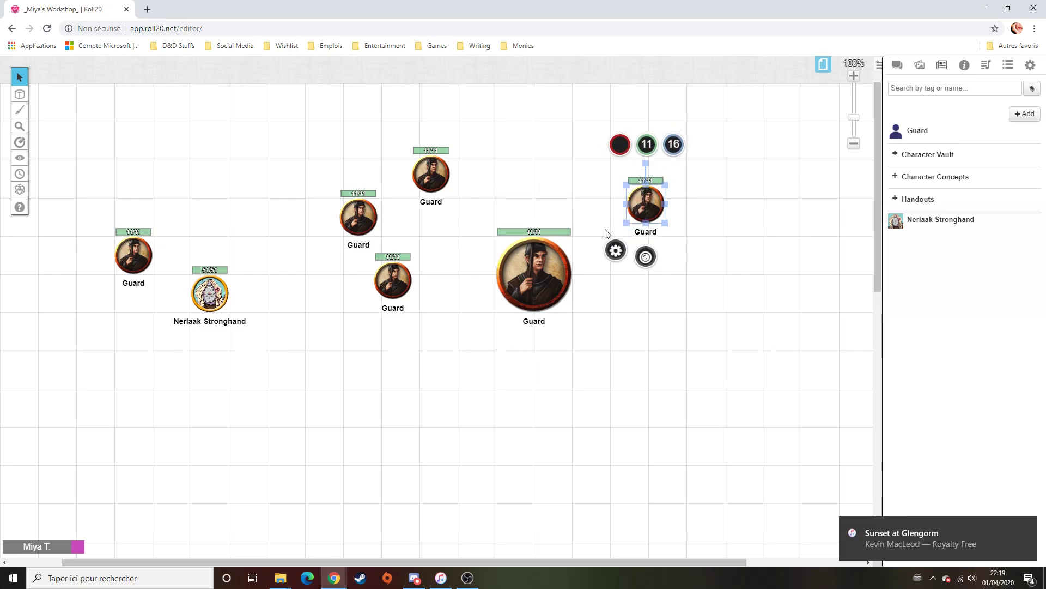
{"action": "key", "text": "Delete"}
Replace the Guard character's default token with the enlarged two-by-two-cell Guard token, save the changes and close the sheet
{"action": "left_click", "coordinate": [513, 287]}
{"action": "left_click", "coordinate": [905, 131]}
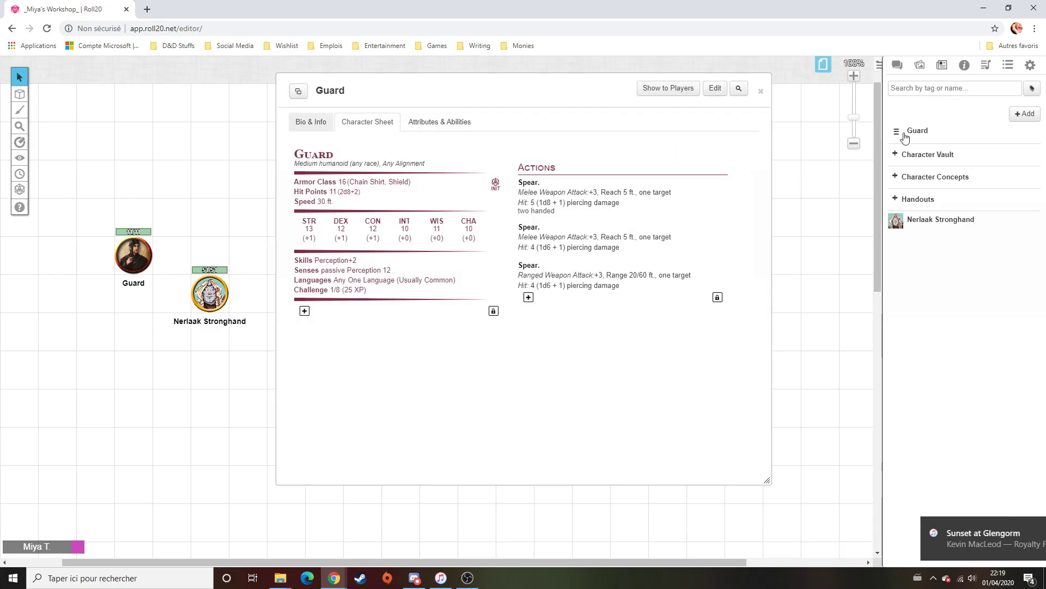
{"action": "left_click", "coordinate": [715, 88]}
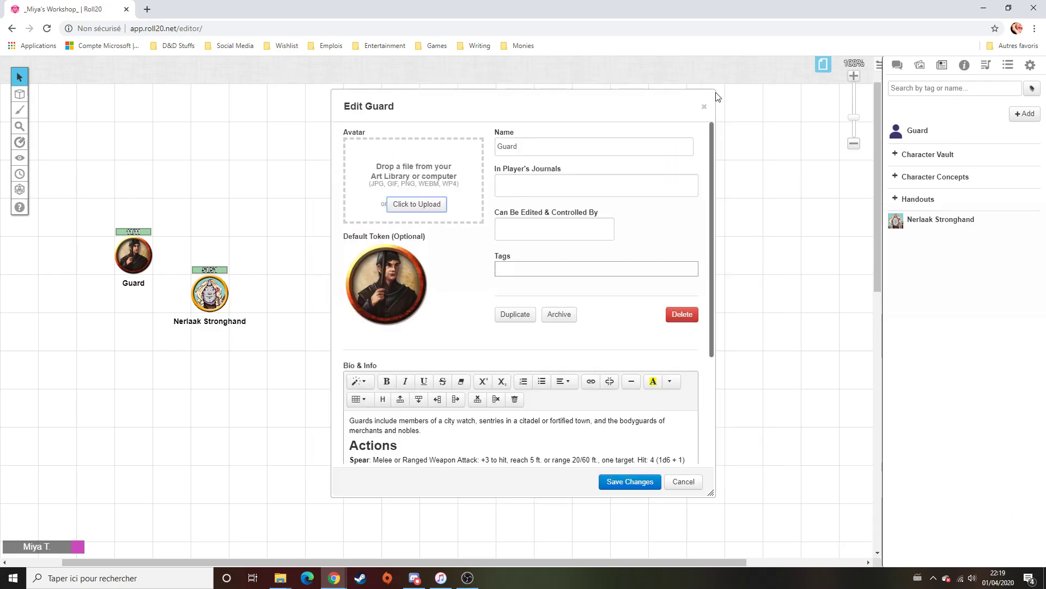
{"action": "left_click", "coordinate": [413, 250]}
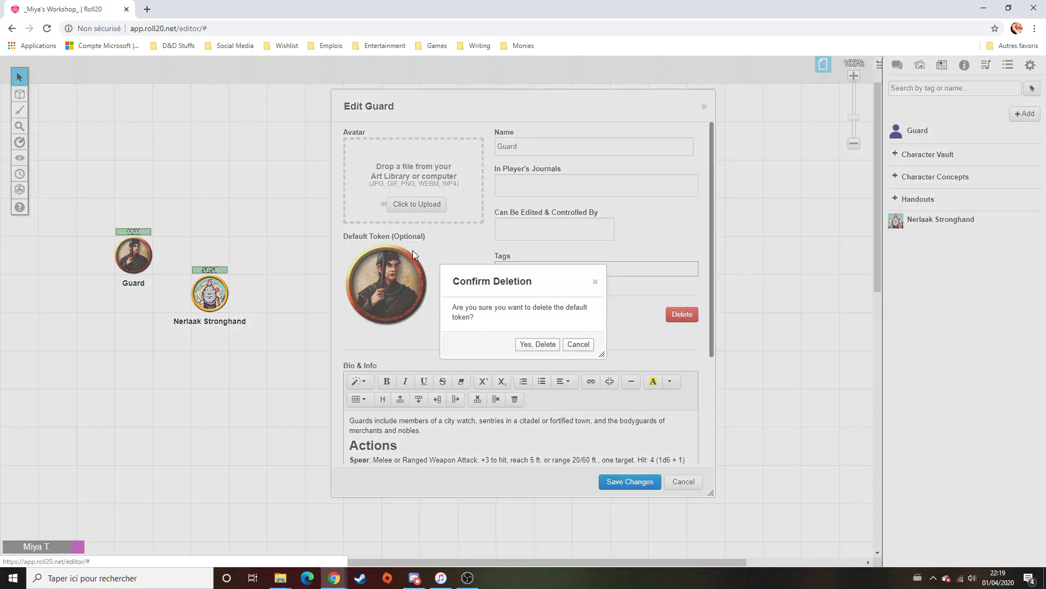
{"action": "left_click", "coordinate": [540, 344]}
{"action": "left_click", "coordinate": [376, 272]}
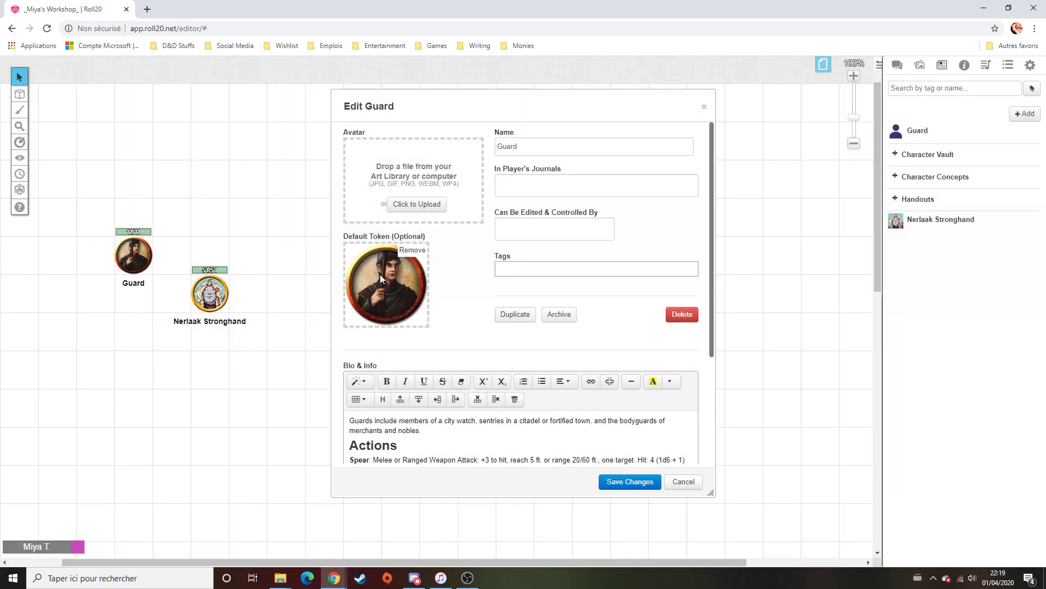
{"action": "left_click", "coordinate": [607, 481]}
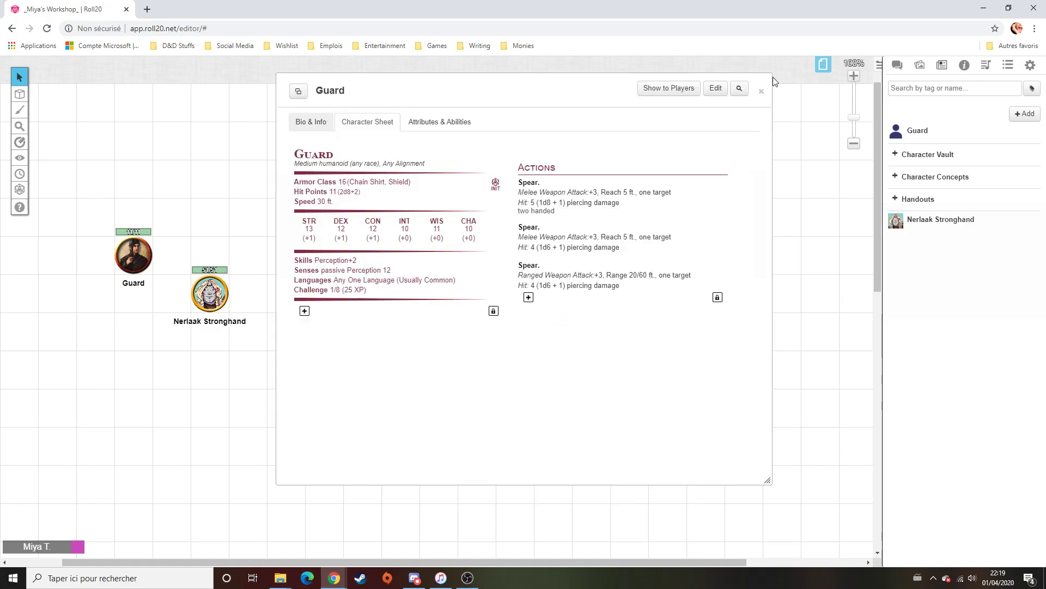
{"action": "left_click", "coordinate": [763, 92]}
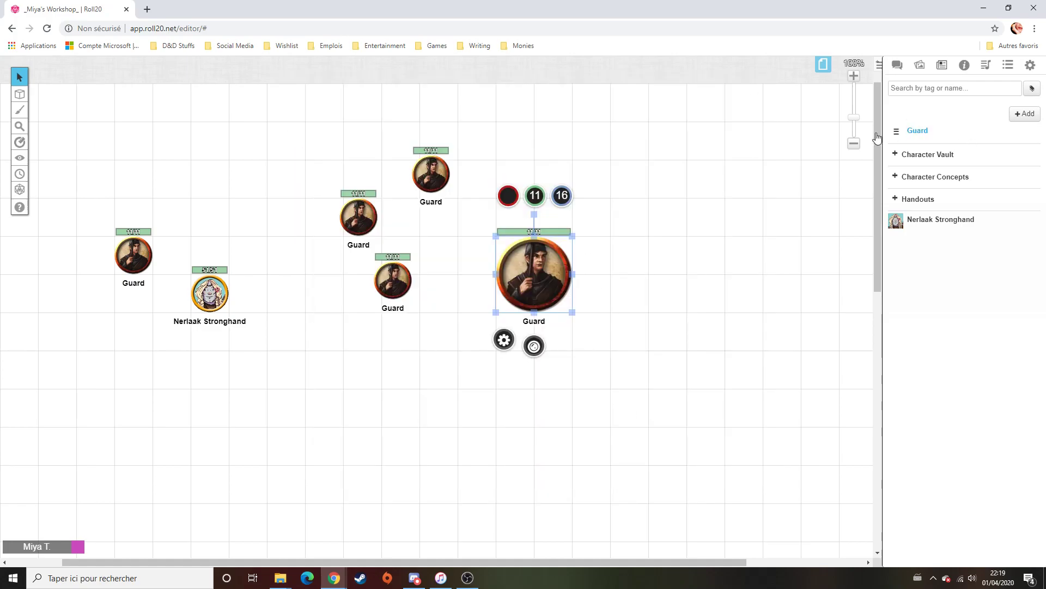
Place two large Guard tokens from the journal to the right of the enlarged Guard
{"action": "left_click_drag", "start_coordinate": [901, 135], "coordinate": [700, 157]}
{"action": "left_click_drag", "start_coordinate": [928, 134], "coordinate": [703, 184]}
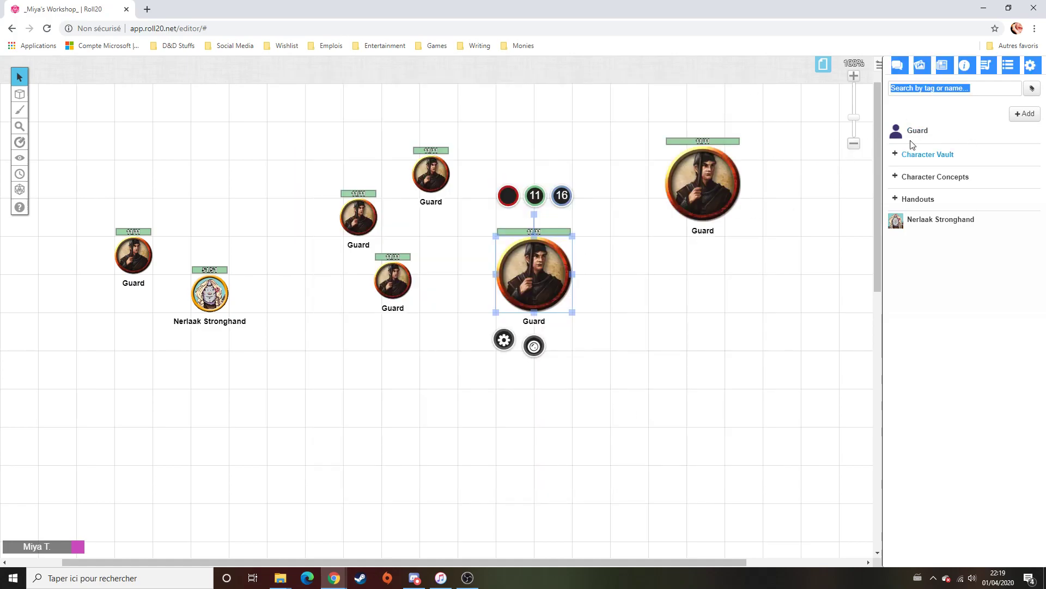
{"action": "left_click_drag", "start_coordinate": [918, 132], "coordinate": [652, 301]}
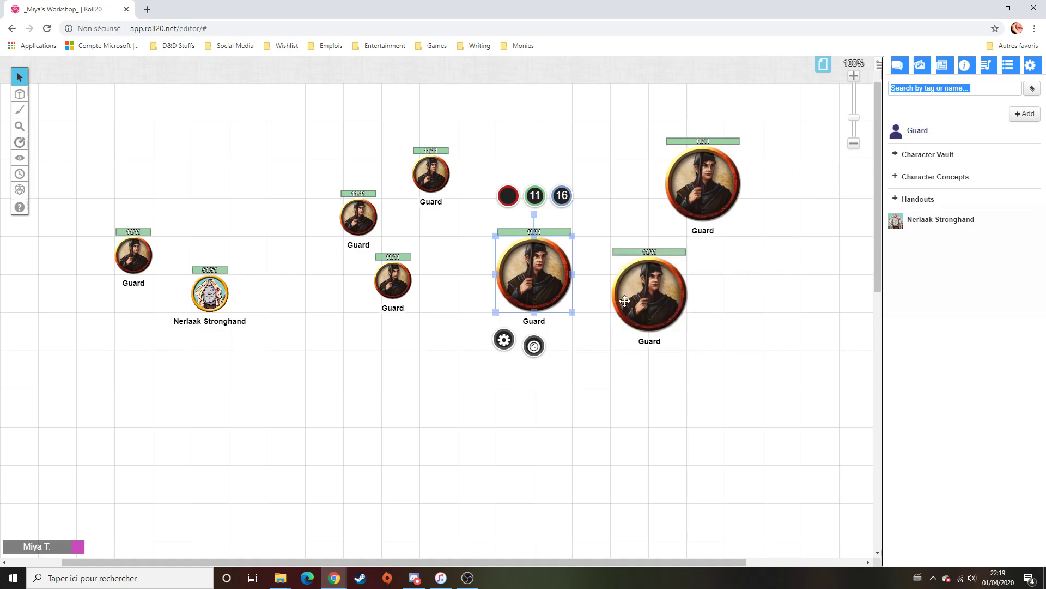
Replace the Guard character's default token with the topmost one-cell Guard token, save the changes and close the sheet
{"action": "left_click", "coordinate": [431, 174]}
{"action": "left_click", "coordinate": [930, 132]}
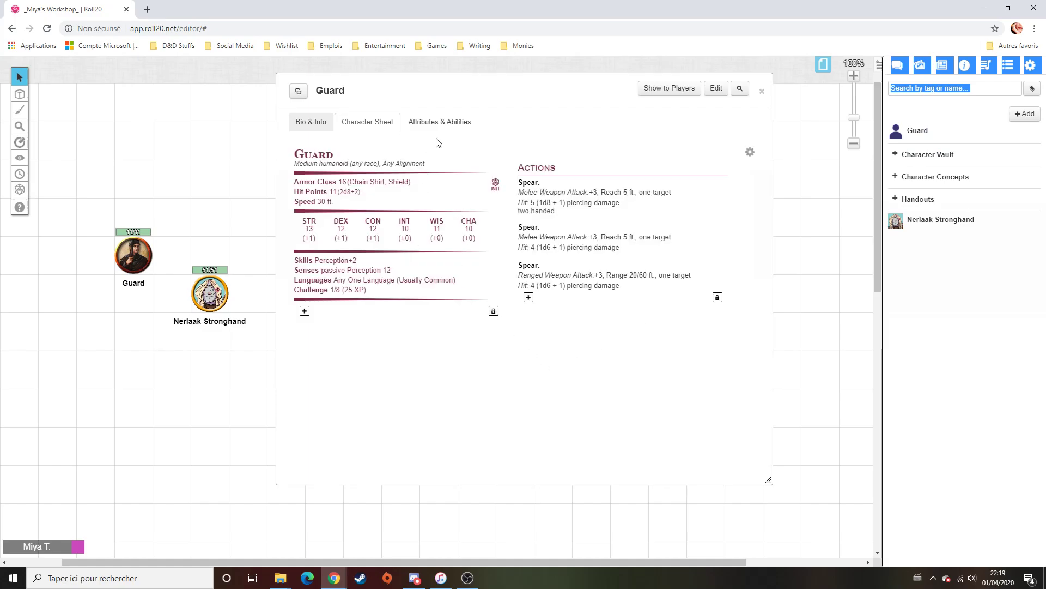
{"action": "left_click", "coordinate": [713, 87]}
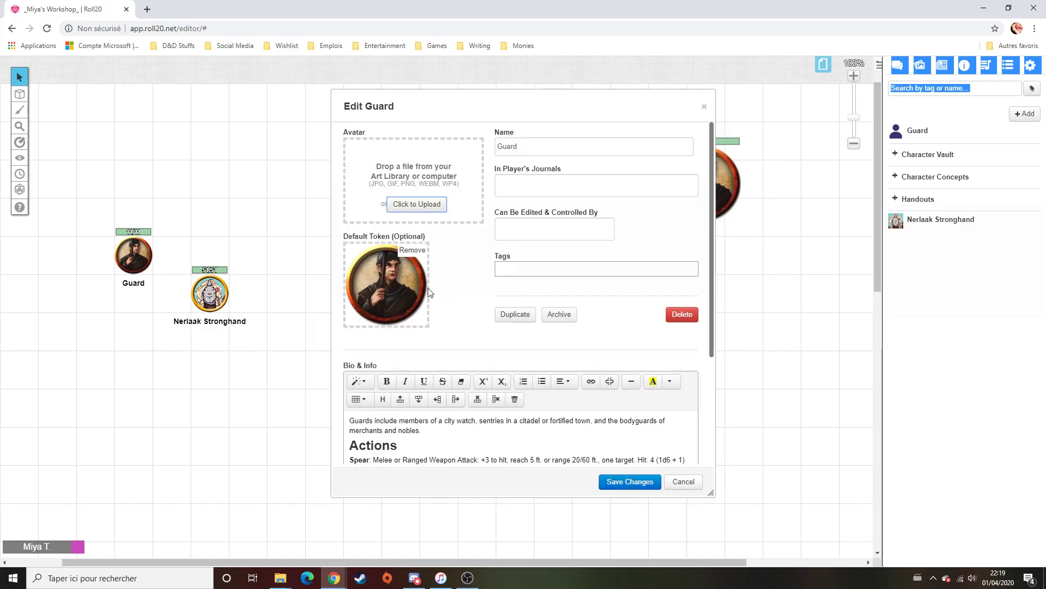
{"action": "left_click", "coordinate": [416, 260]}
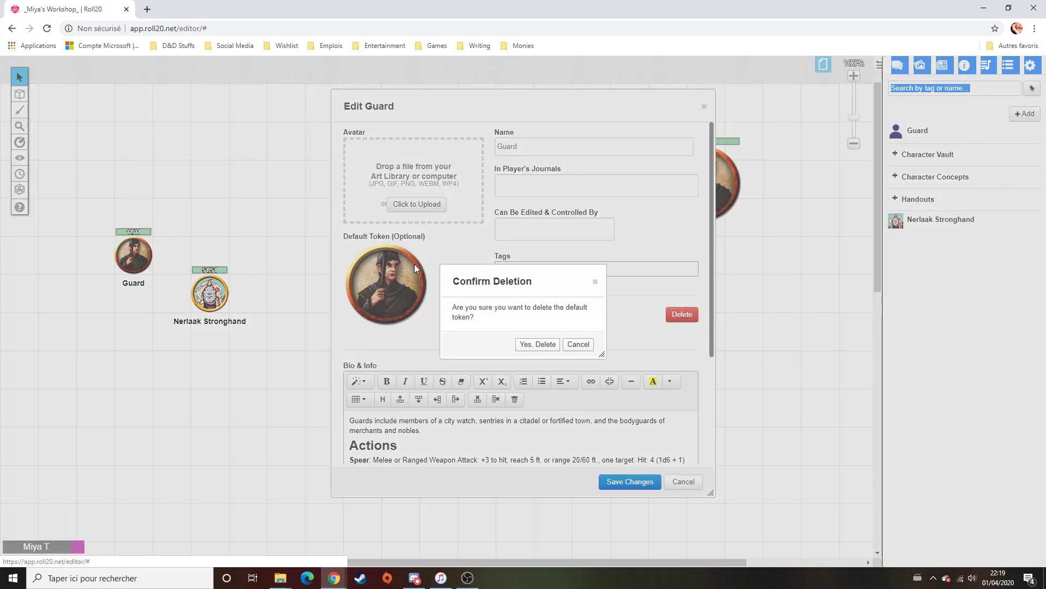
{"action": "left_click", "coordinate": [533, 344]}
{"action": "left_click", "coordinate": [386, 277]}
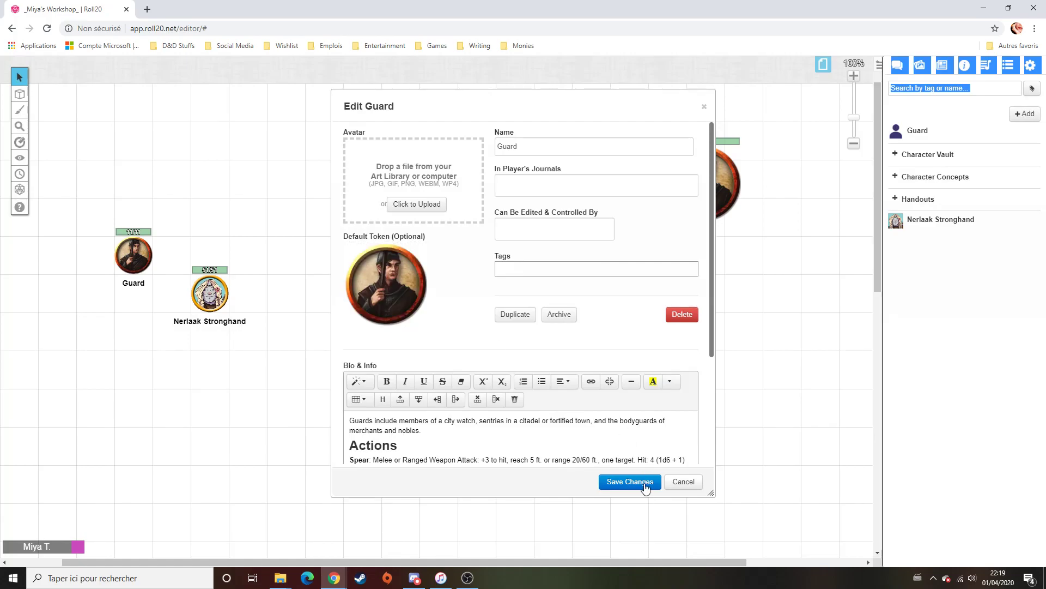
{"action": "left_click", "coordinate": [645, 483]}
{"action": "left_click", "coordinate": [762, 91]}
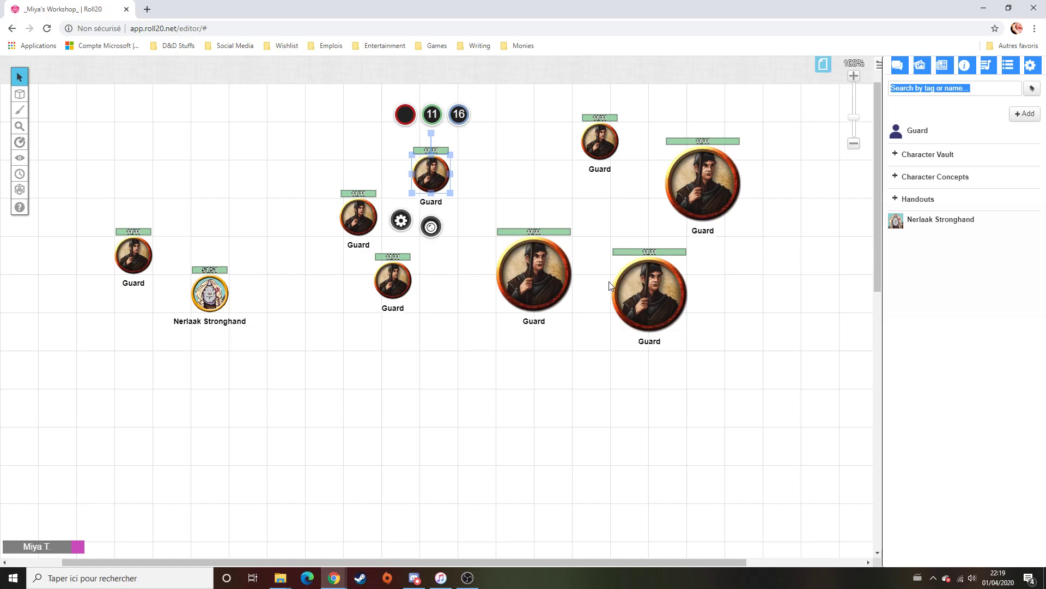
Snap the new one-cell Guard token to the grid and move the two lower large Guard tokens further down
{"action": "left_click_drag", "start_coordinate": [599, 139], "coordinate": [592, 139]}
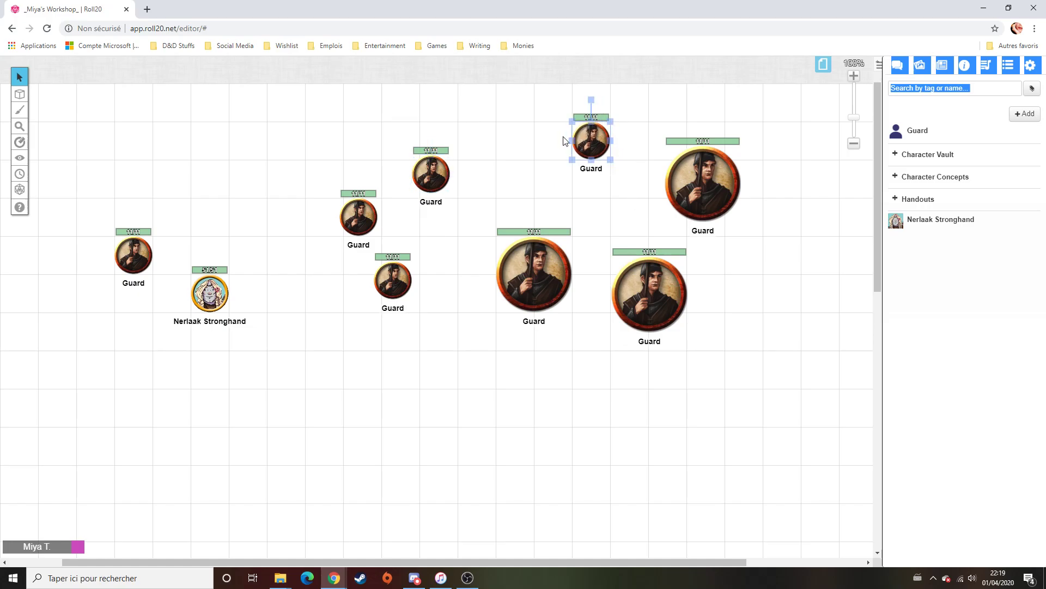
{"action": "left_click_drag", "start_coordinate": [545, 281], "coordinate": [547, 318]}
{"action": "left_click_drag", "start_coordinate": [650, 297], "coordinate": [656, 347]}
{"action": "left_click", "coordinate": [700, 191]}
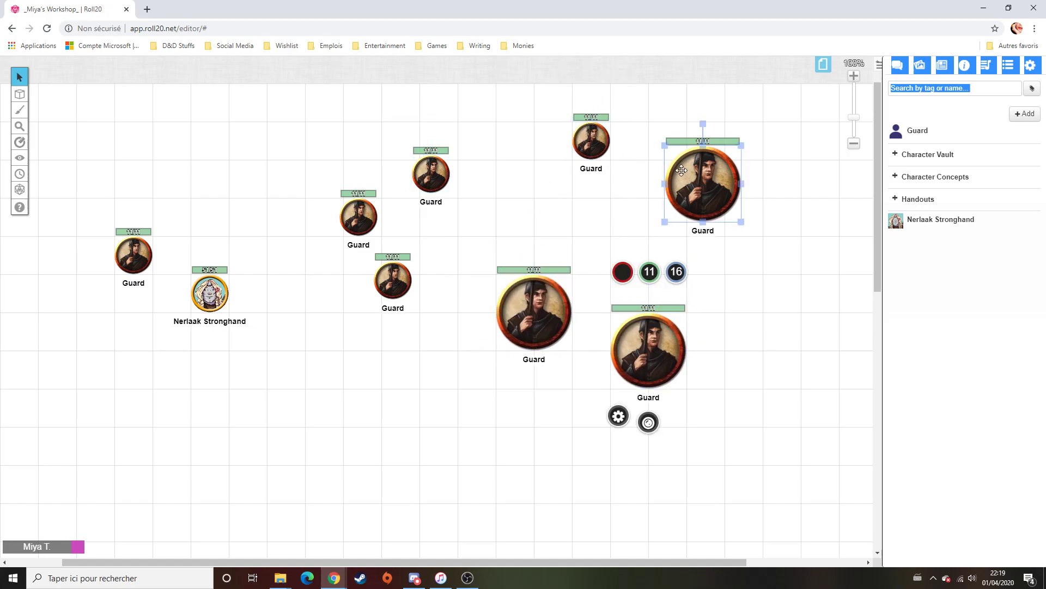
{"action": "left_click", "coordinate": [511, 230]}
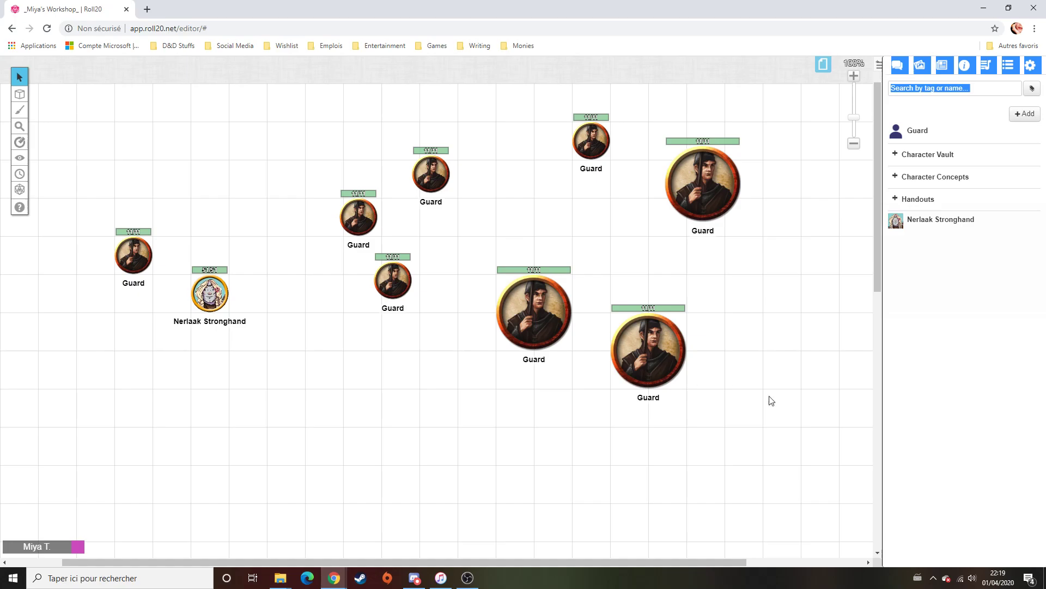
Delete all the Guard copies to the right of Nerlaak Stronghand, keeping the leftmost Guard token
{"action": "left_click_drag", "start_coordinate": [804, 473], "coordinate": [315, 106]}
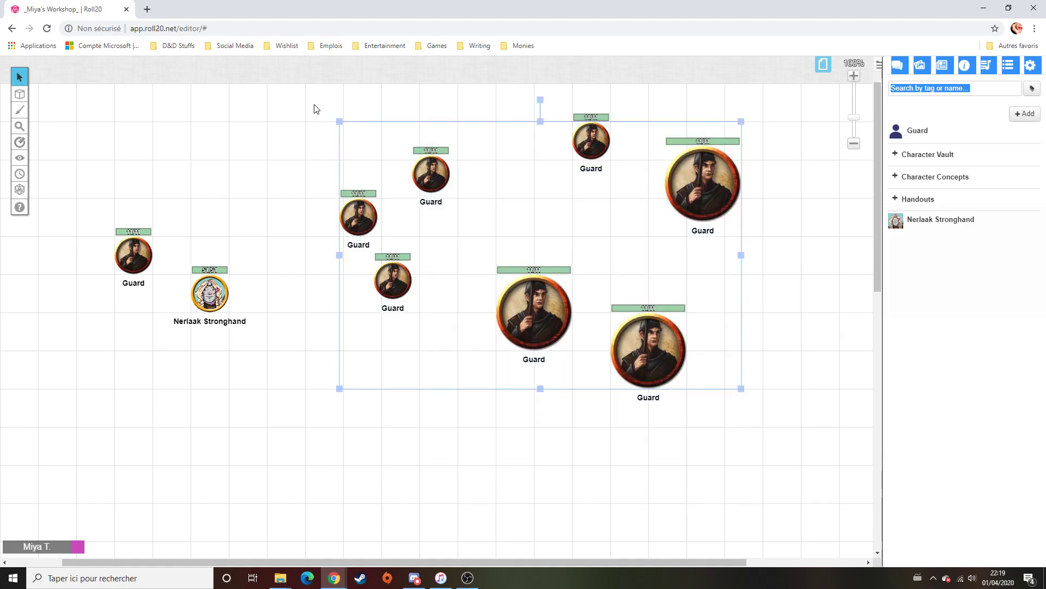
{"action": "key", "text": "Delete"}
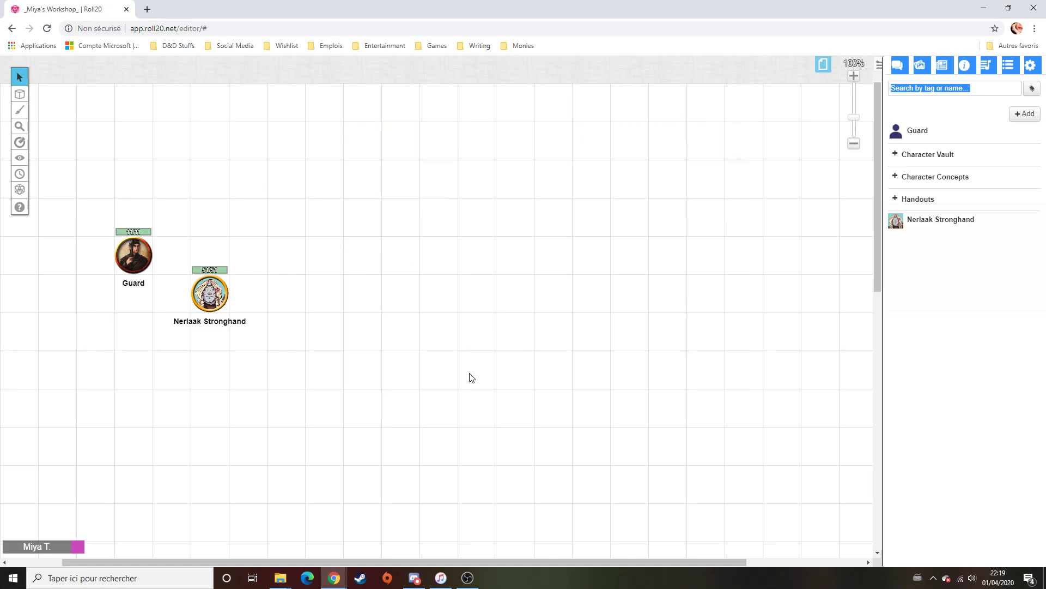
{"action": "left_click", "coordinate": [946, 338]}
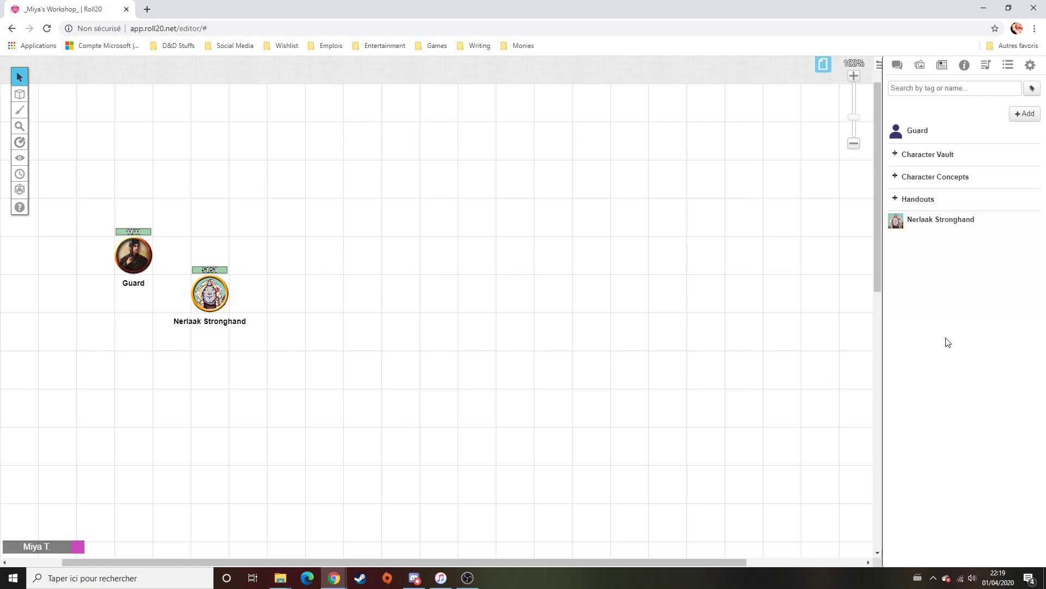